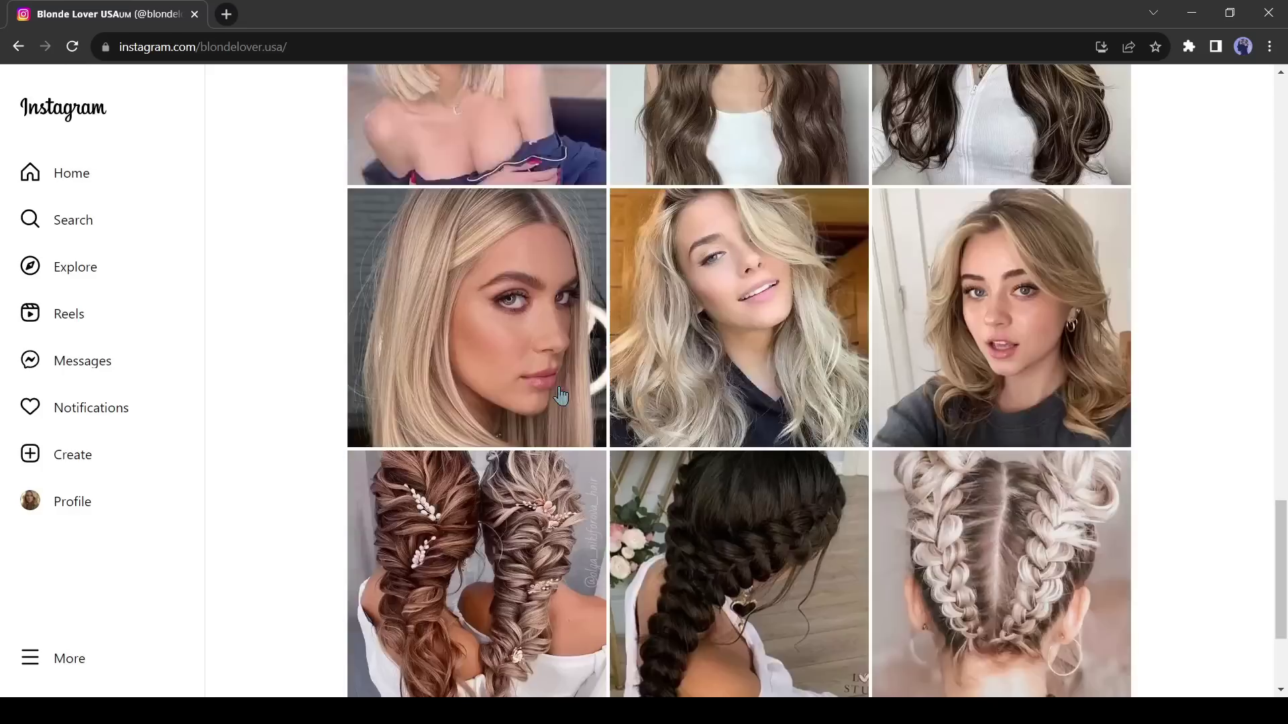
- Open a hair-braiding reel from the blonde hairstyle profile's grid and advance to the next reel
scroll(561, 395, down, 10)
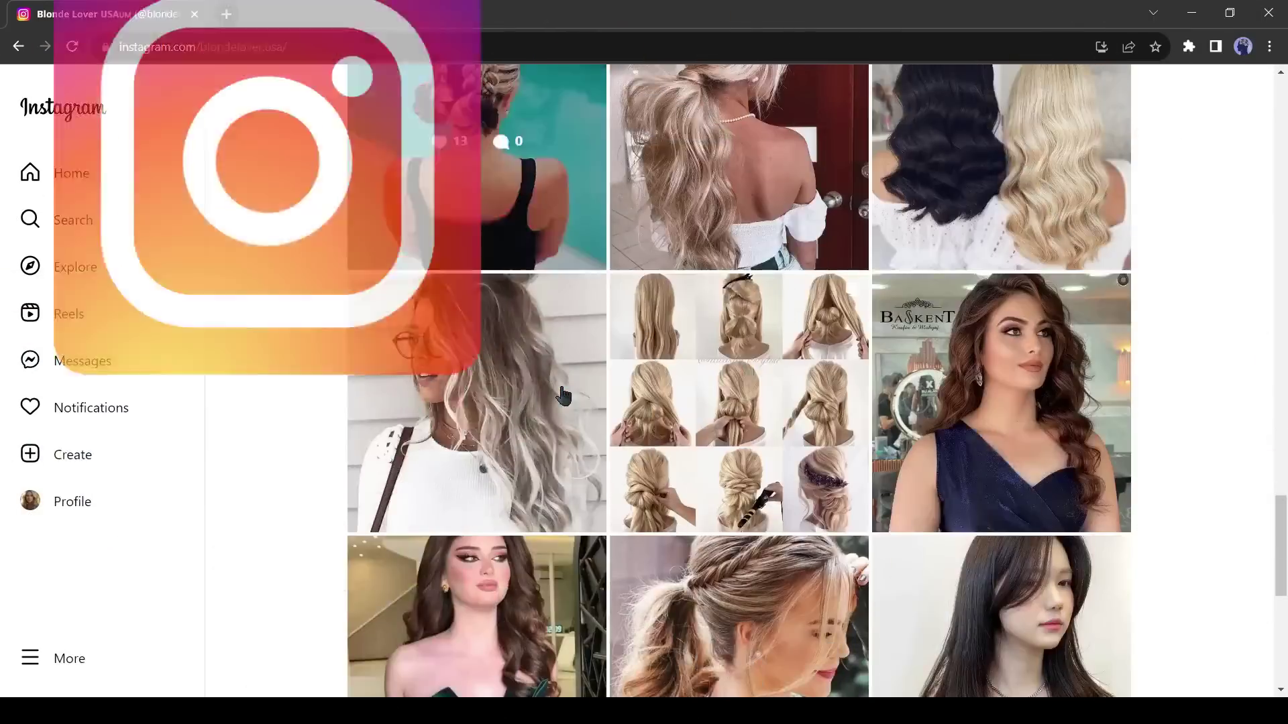
scroll(562, 396, down, 8)
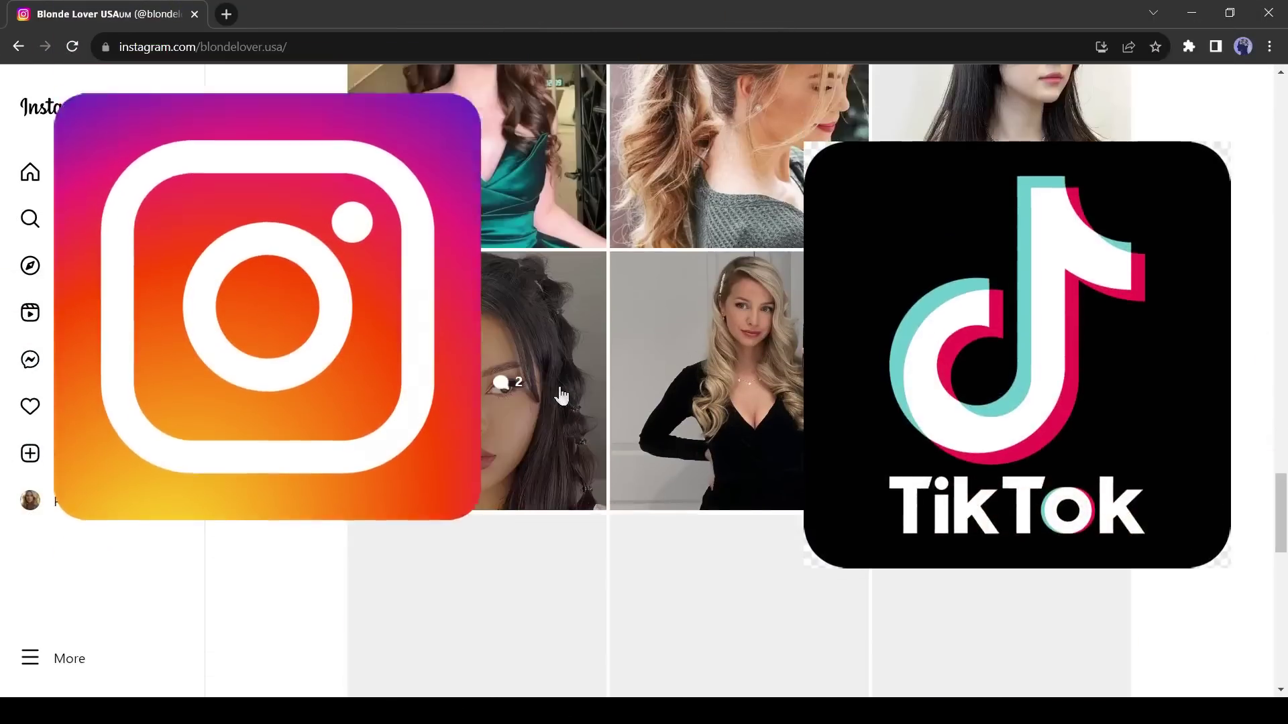
click(355, 419)
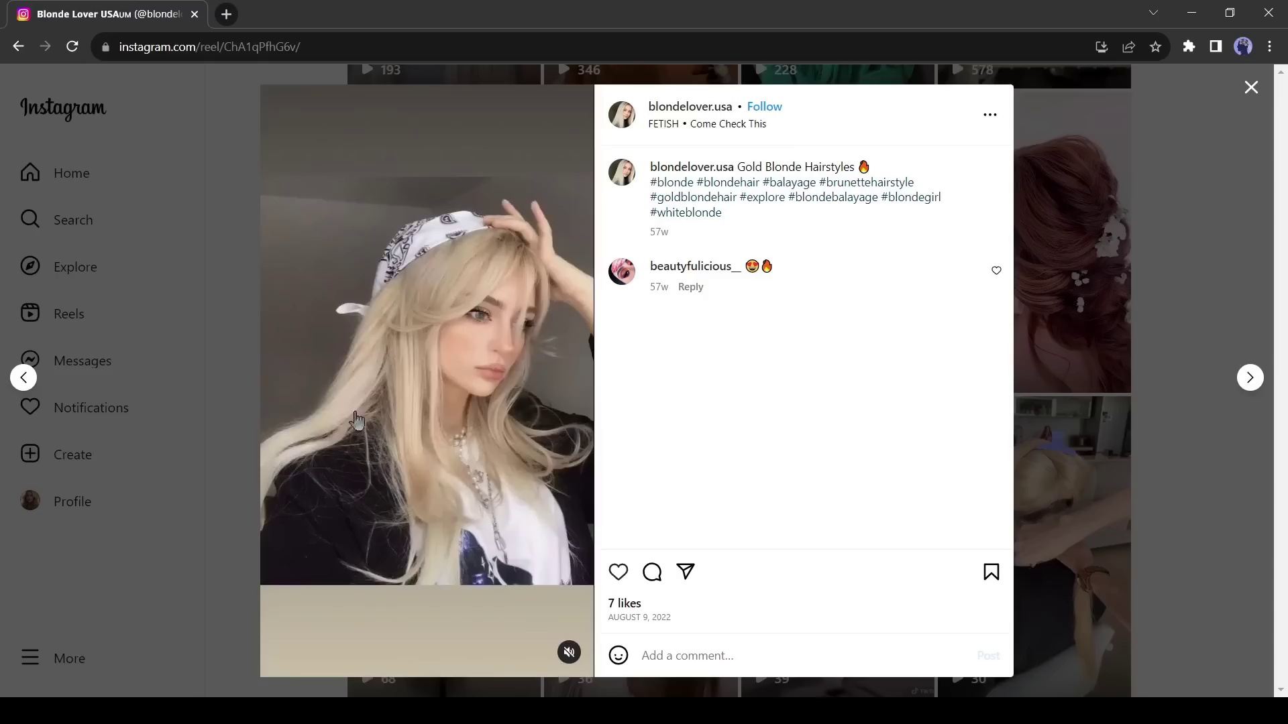
click(1249, 378)
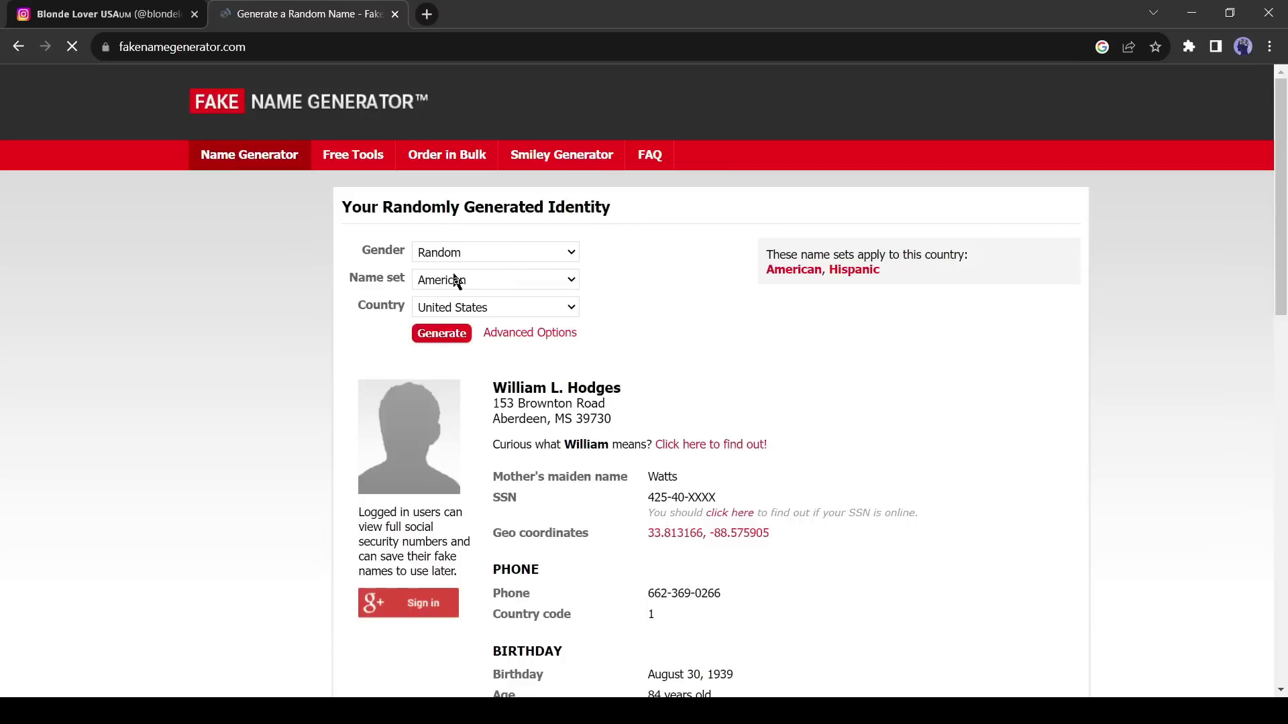
- Set Gender to Female and generate a new random American identity
click(501, 251)
click(456, 292)
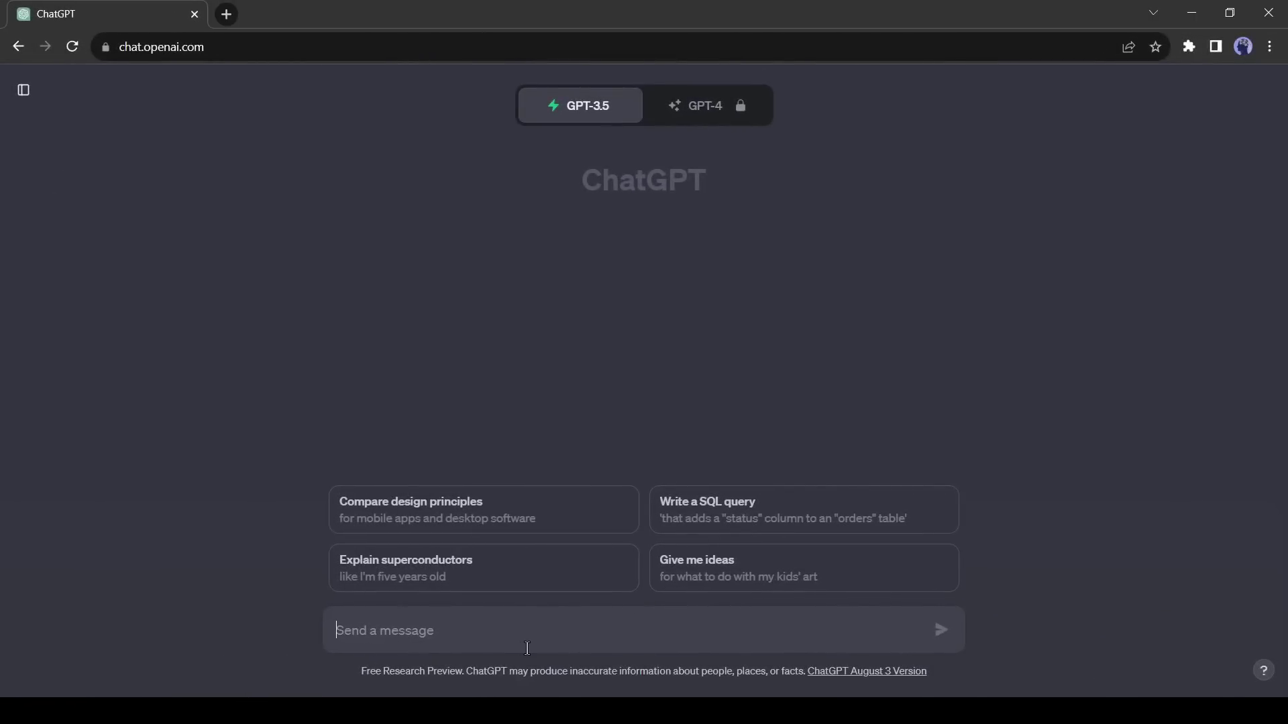
- Ask ChatGPT to 'Give 10 Instagram influencer name suggestion.'
text(Give 10 Instagram influen)
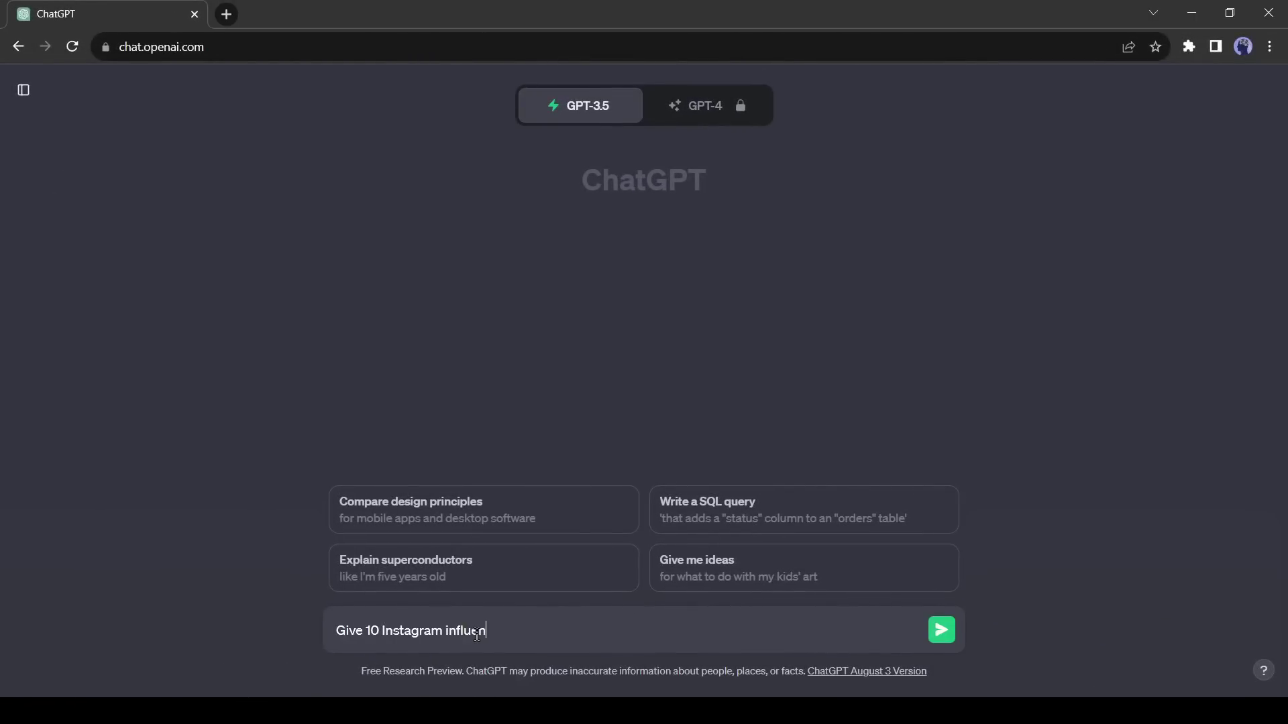
text(cer name suggestion.)
key(Return)
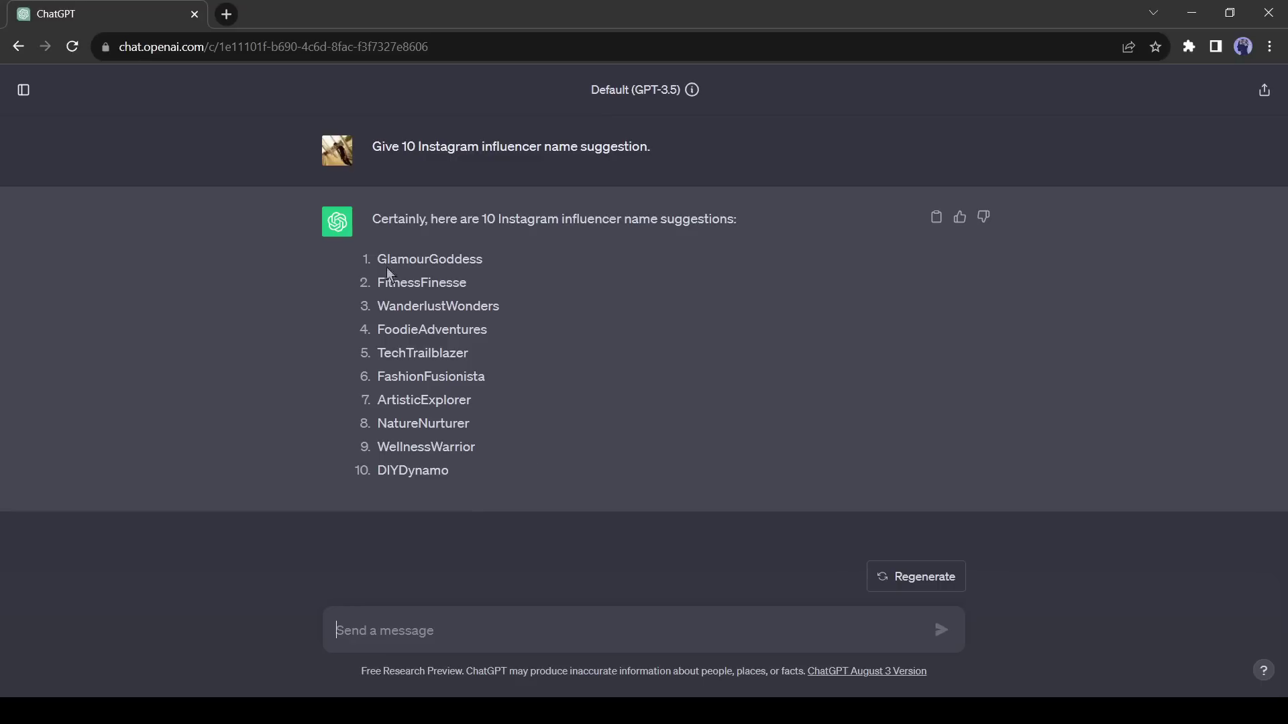
drag(380, 259, 458, 463)
click(440, 489)
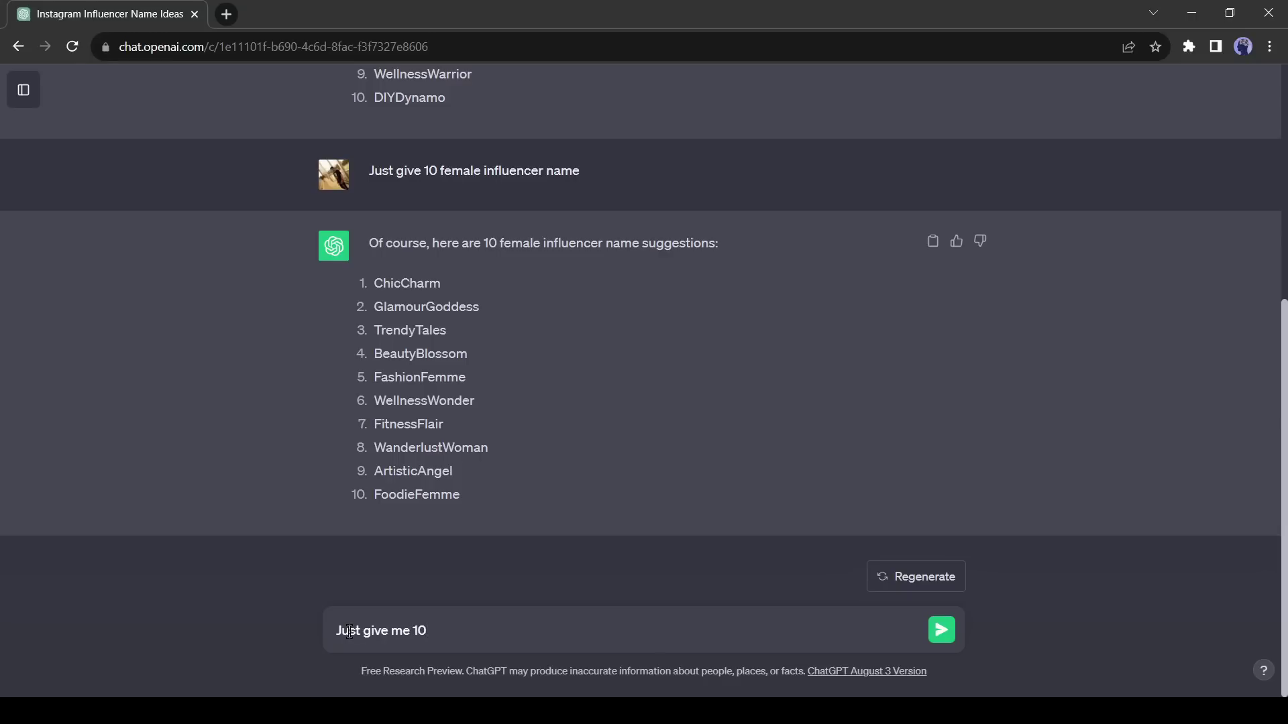
- Ask for ten girl names, then for those names with last names
key(Return)
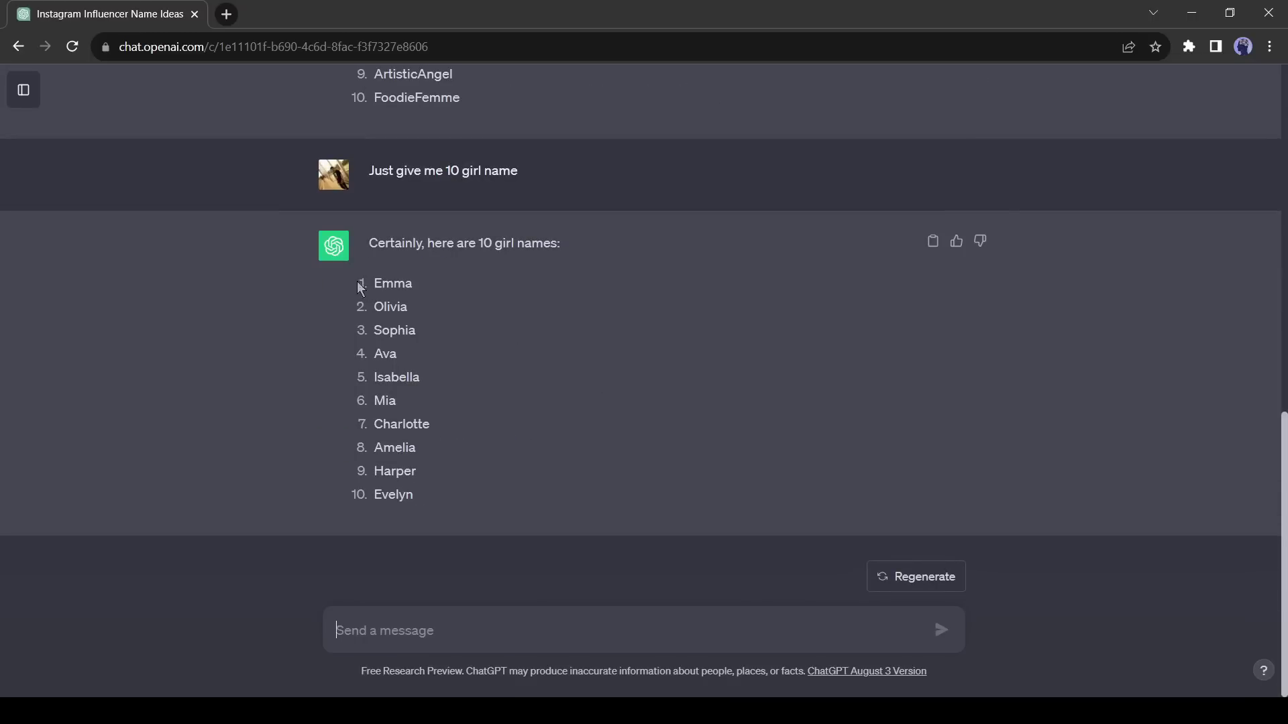
drag(361, 289, 435, 495)
click(462, 608)
text(Give the name with last name)
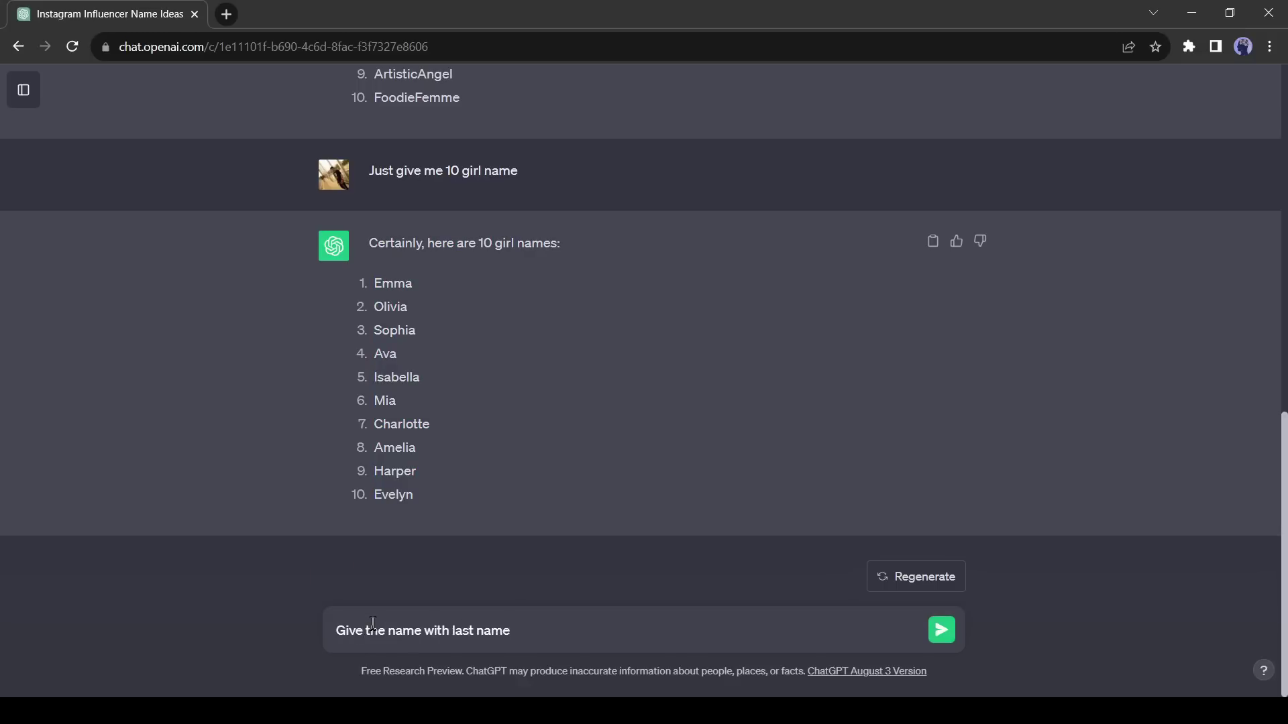
key(Return)
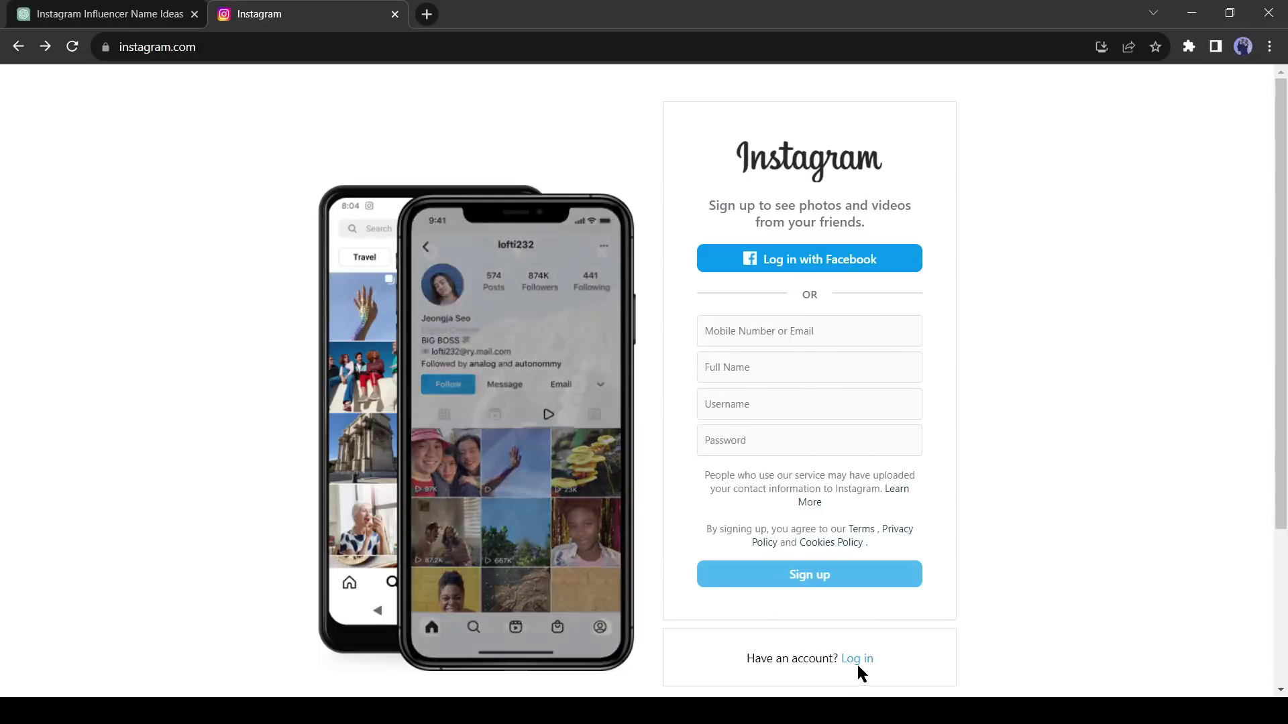
- Log in and open the Instagram profile's details in Accounts Center settings
click(856, 663)
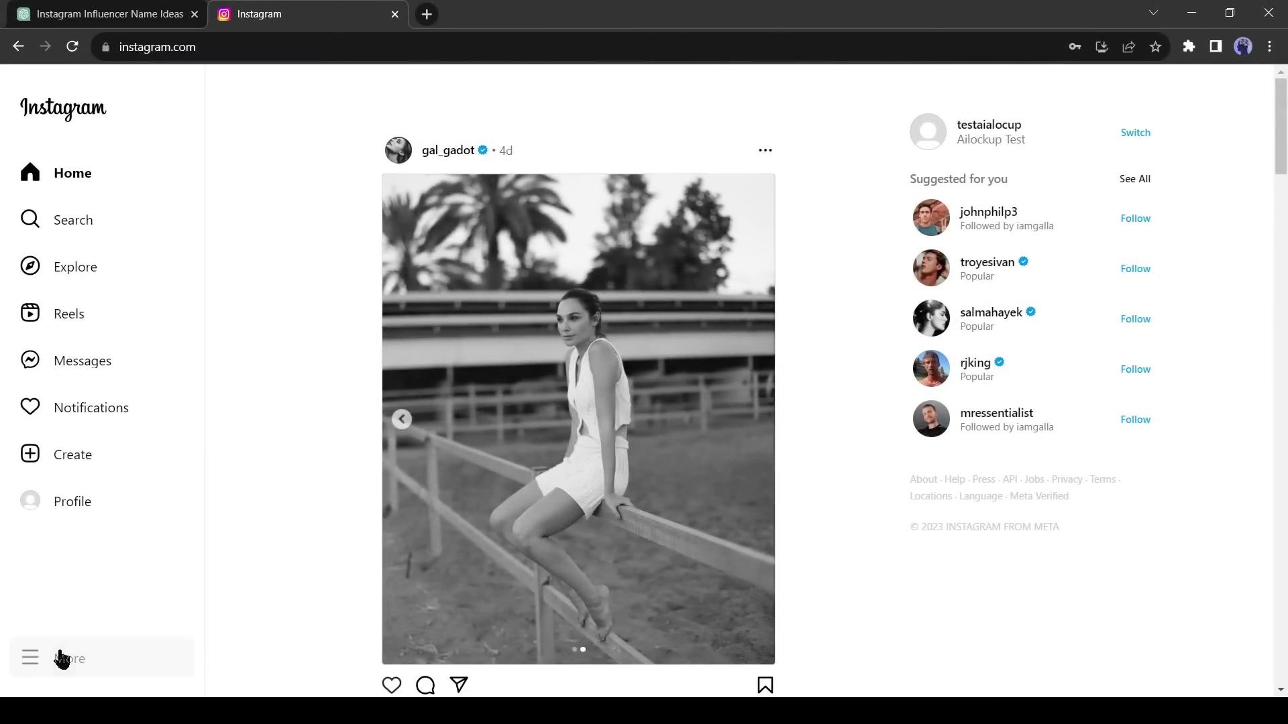
click(60, 658)
click(89, 326)
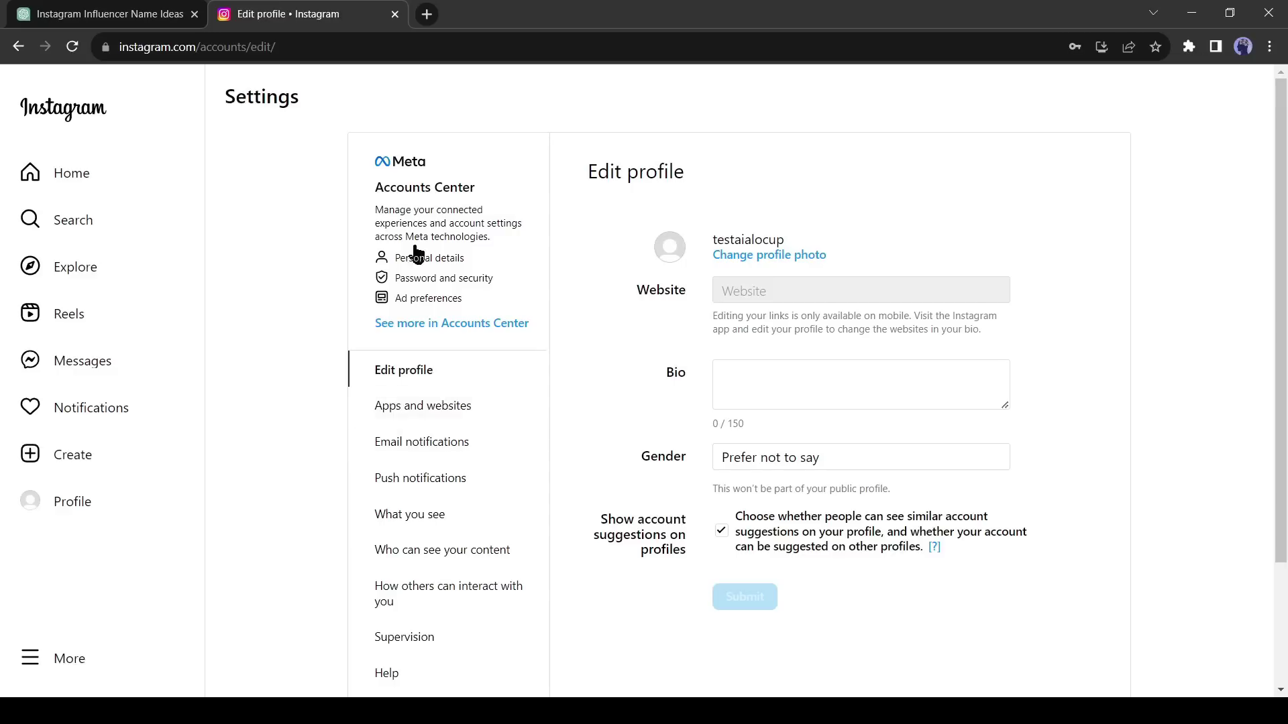
click(417, 256)
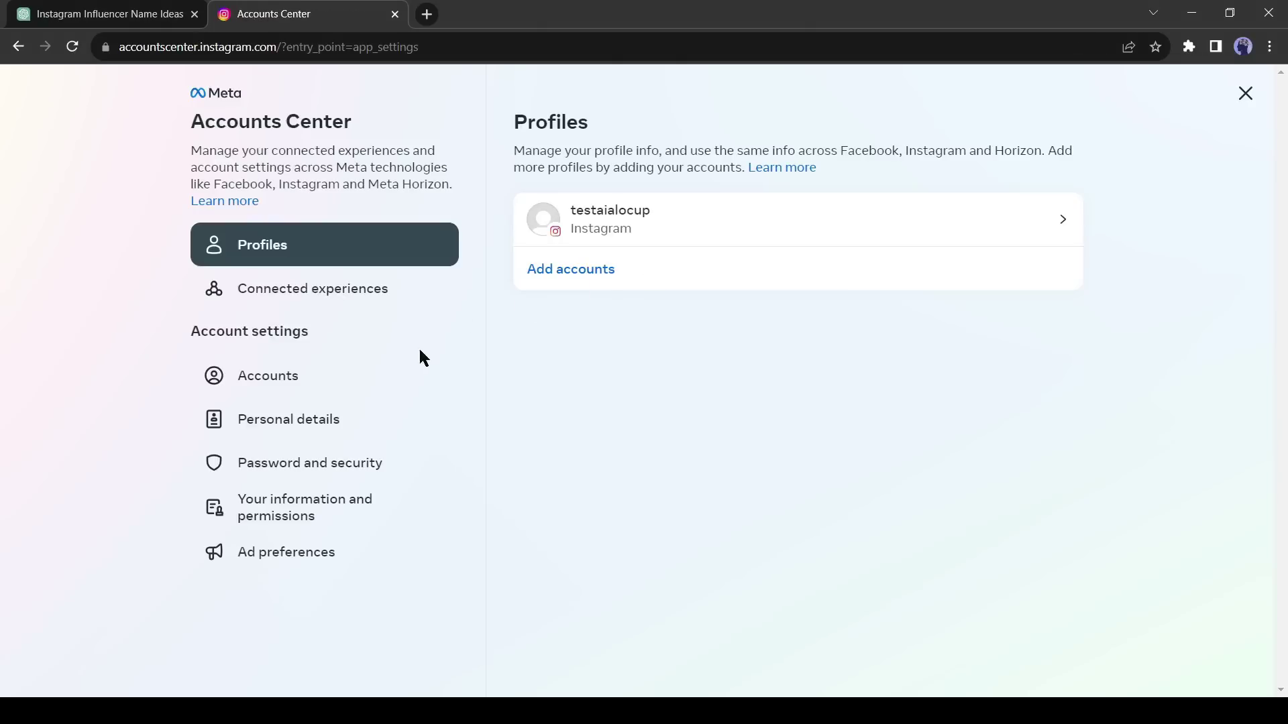
click(359, 382)
click(396, 246)
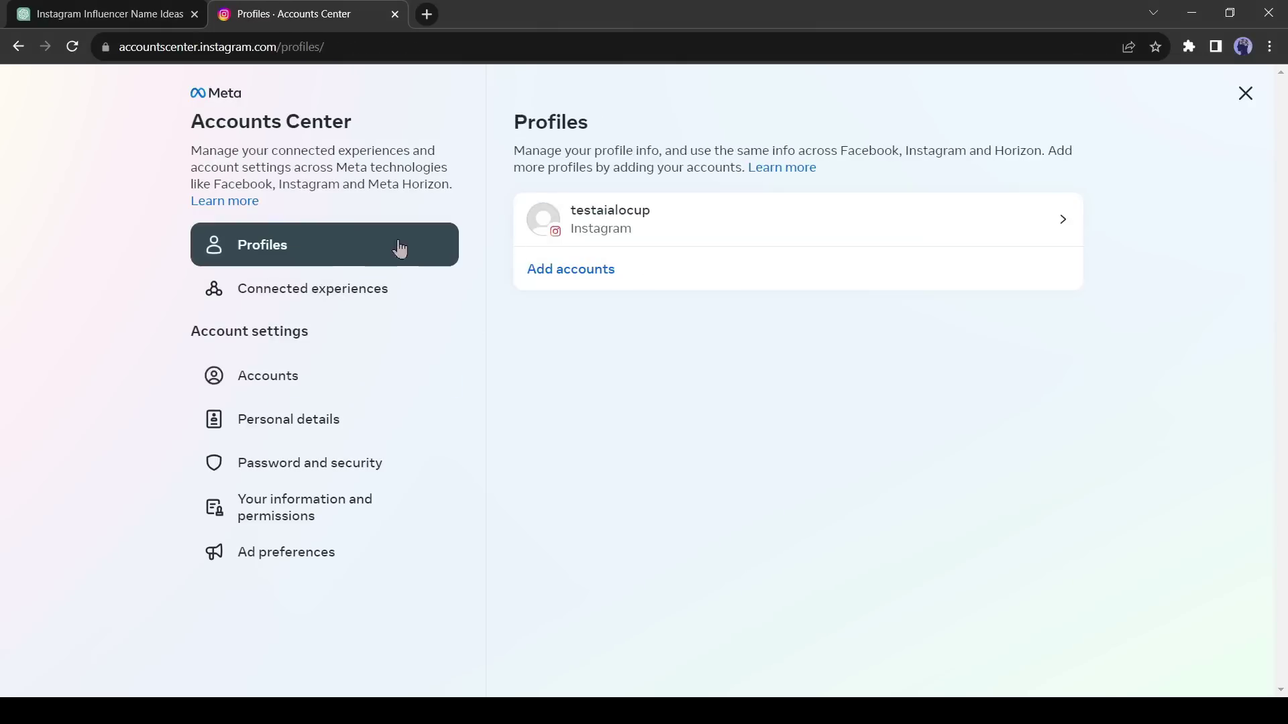
click(537, 221)
- Replace the display name with the full name copied from ChatGPT's list
click(524, 419)
triple_click(564, 313)
click(38, 8)
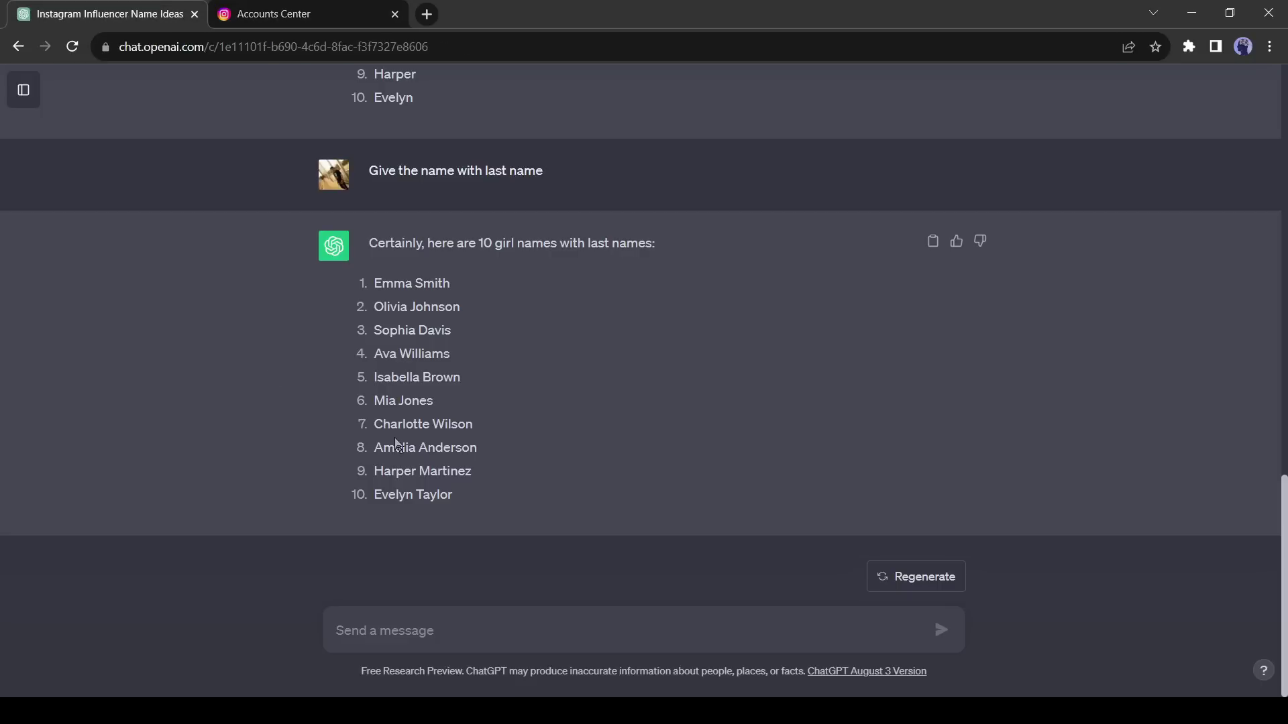
key(ctrl+c)
key(ctrl+Tab)
key(ctrl+v)
click(607, 542)
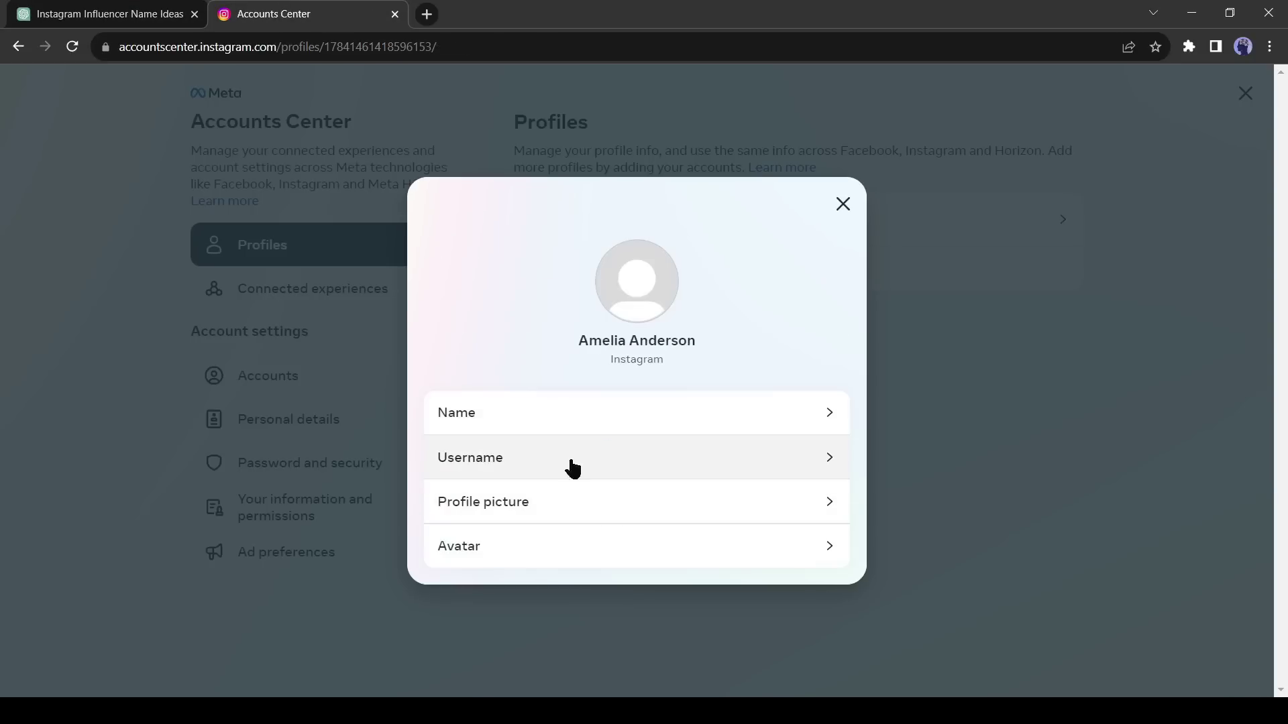
- Change the username to match the new name, then open the profile picture settings
click(569, 457)
triple_click(584, 369)
text(ameliaanderson08)
click(659, 541)
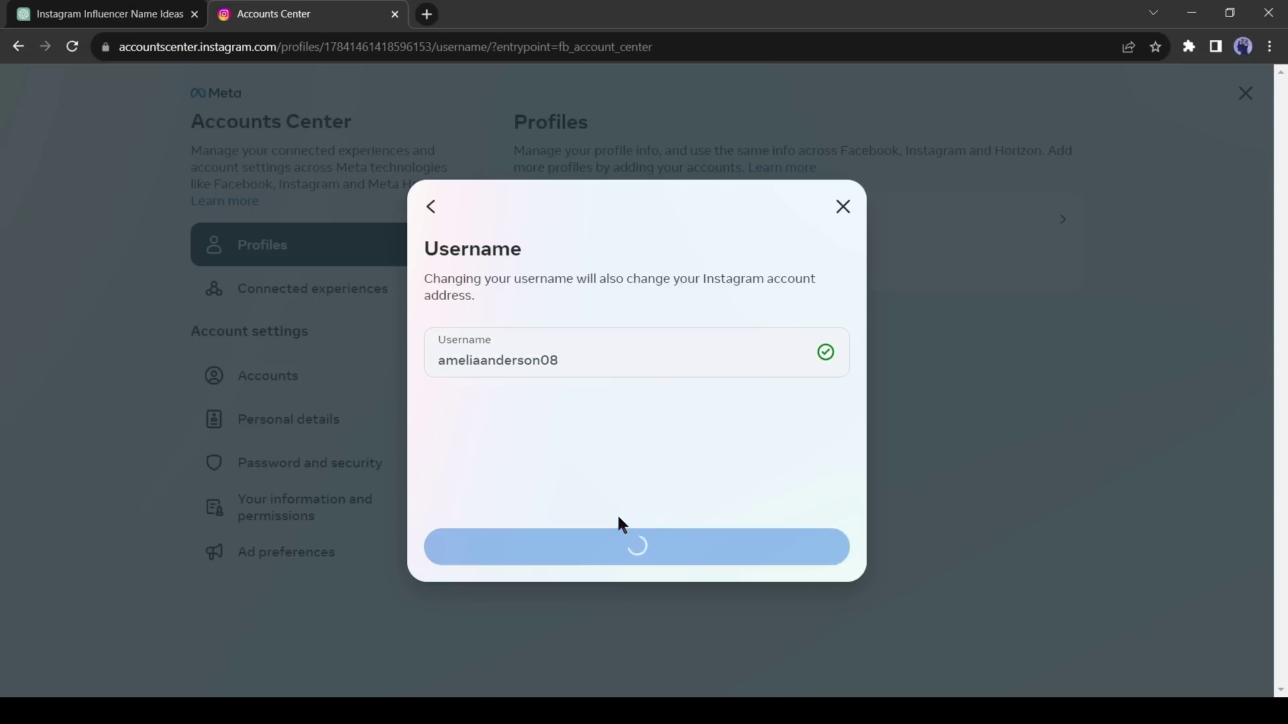
click(719, 513)
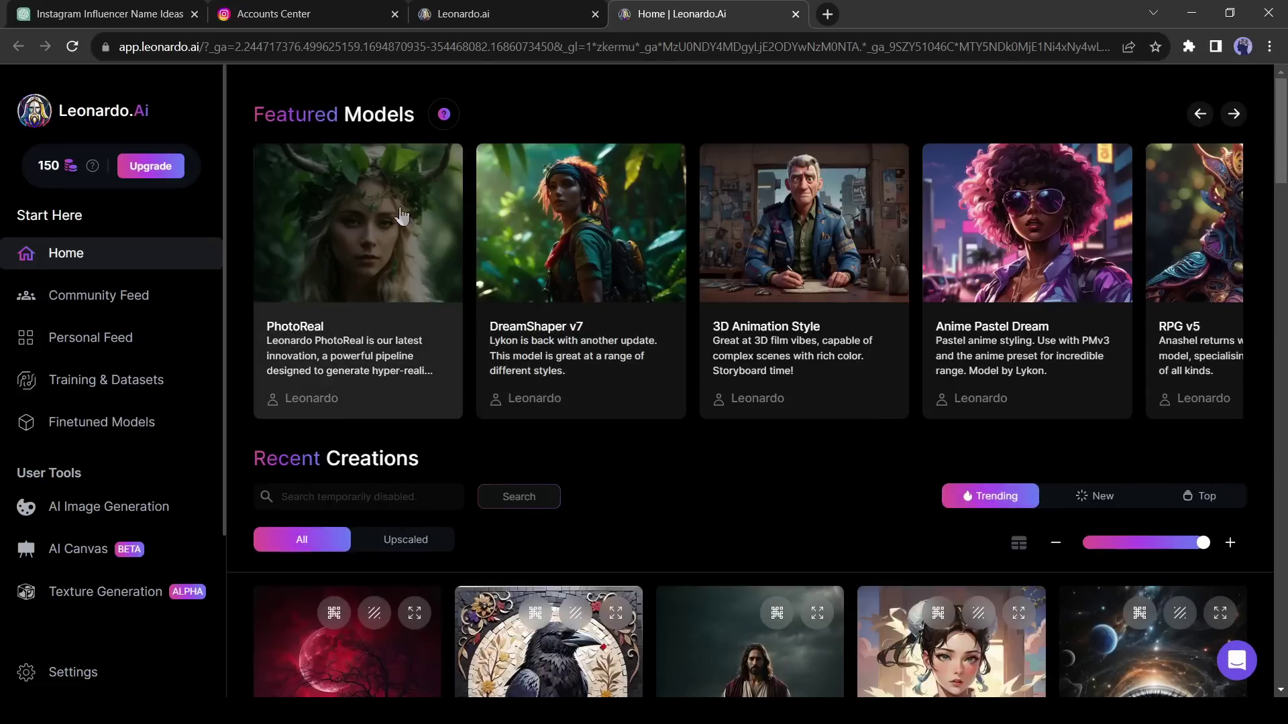
- Start a PhotoReal generation and paste the blonde, blue-eyed portrait prompt
click(348, 250)
click(717, 325)
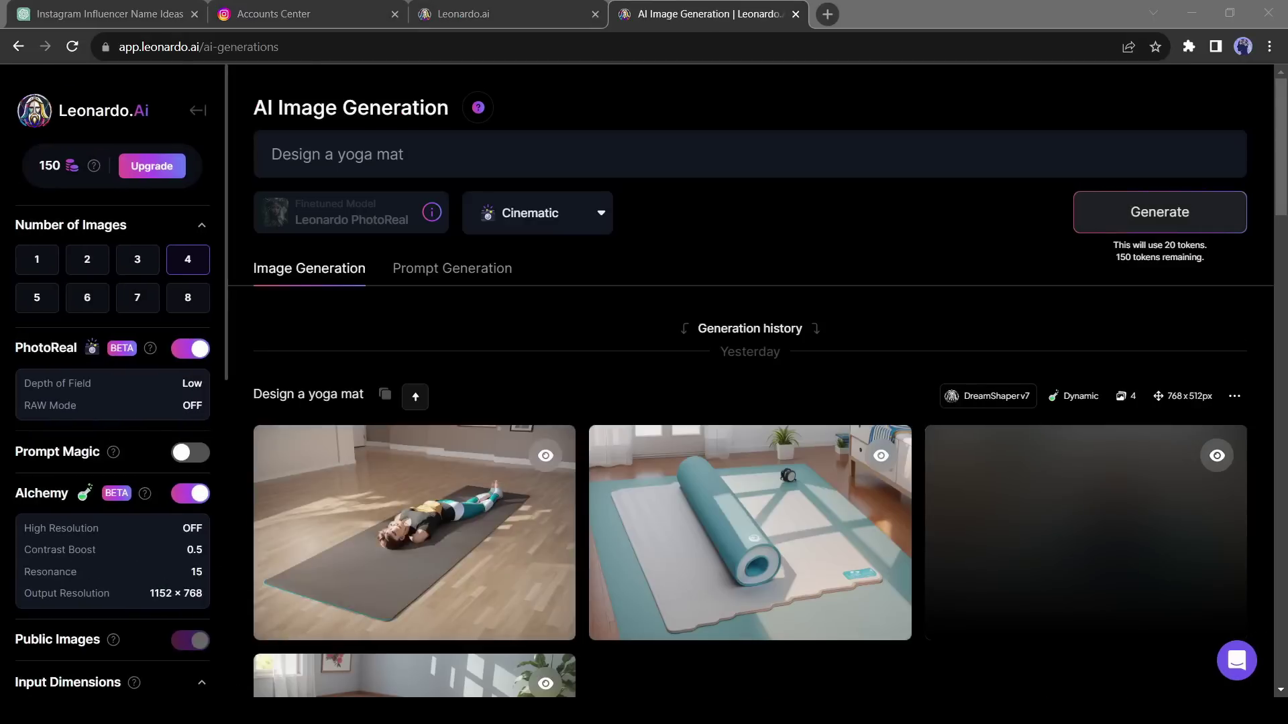
click(500, 153)
key(ctrl+v)
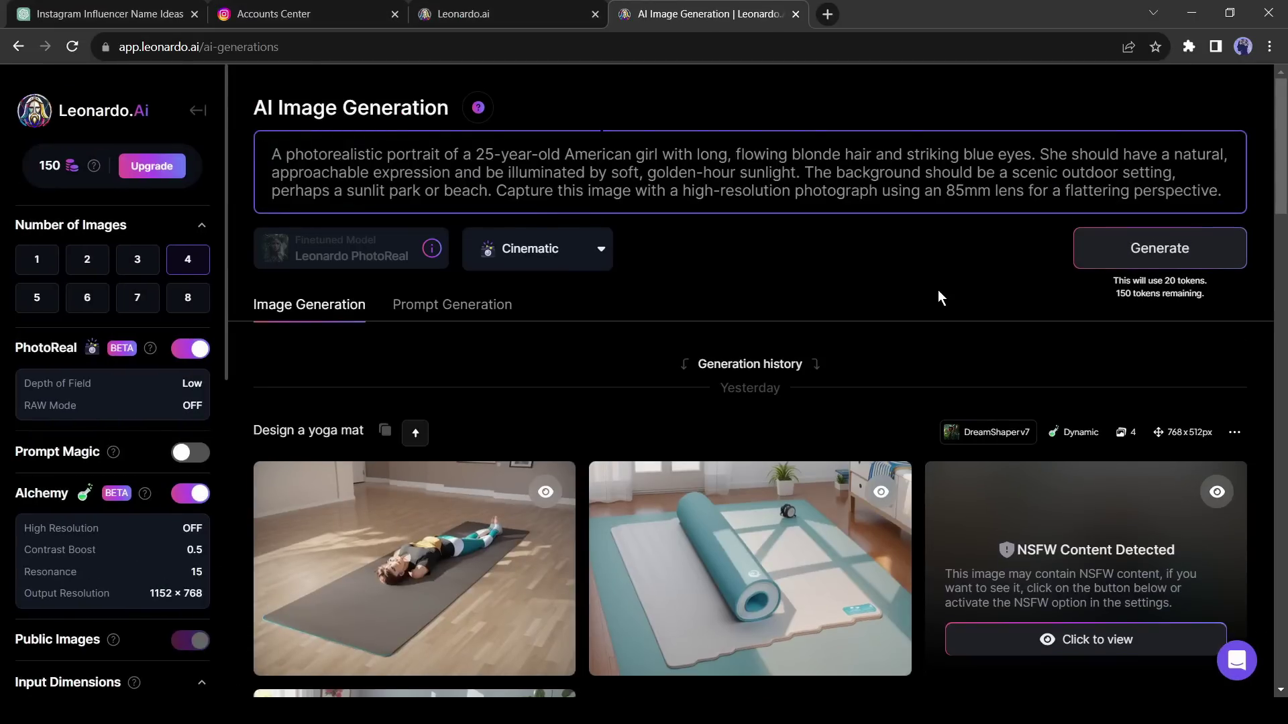
click(597, 249)
click(813, 190)
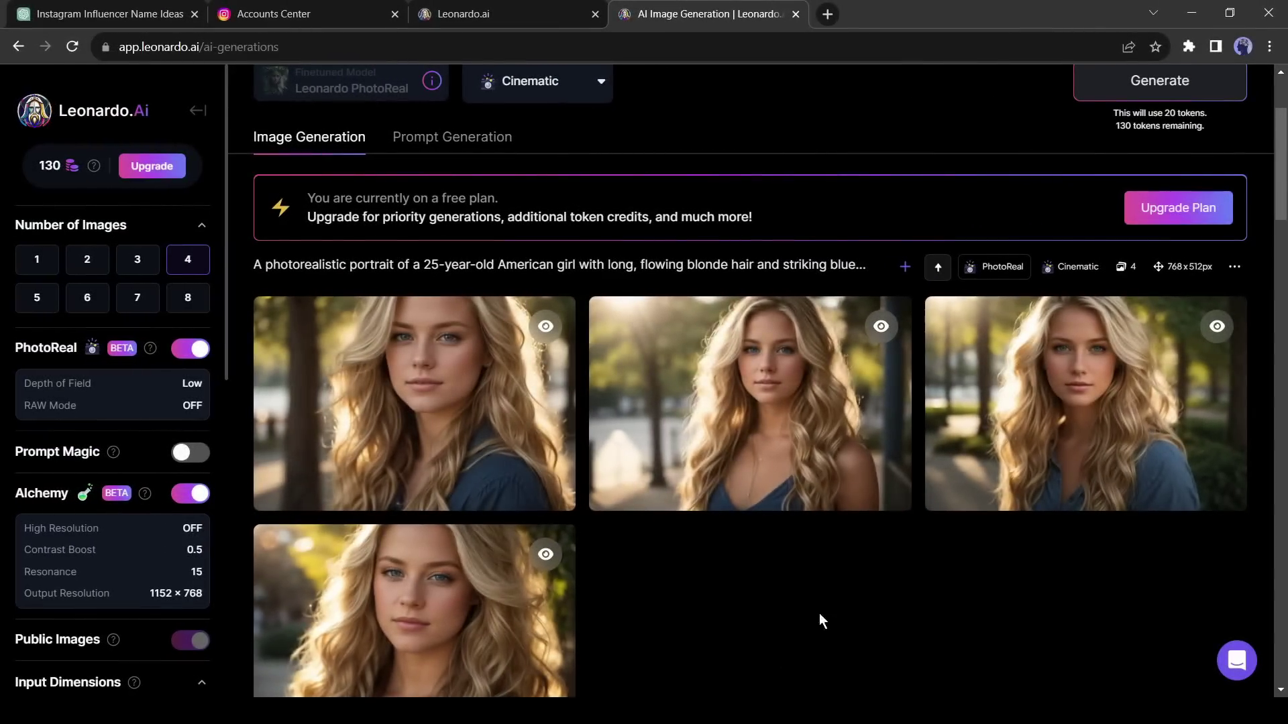
- View the second generated portrait full size
scroll(823, 610, down, 1)
mouse_move(685, 332)
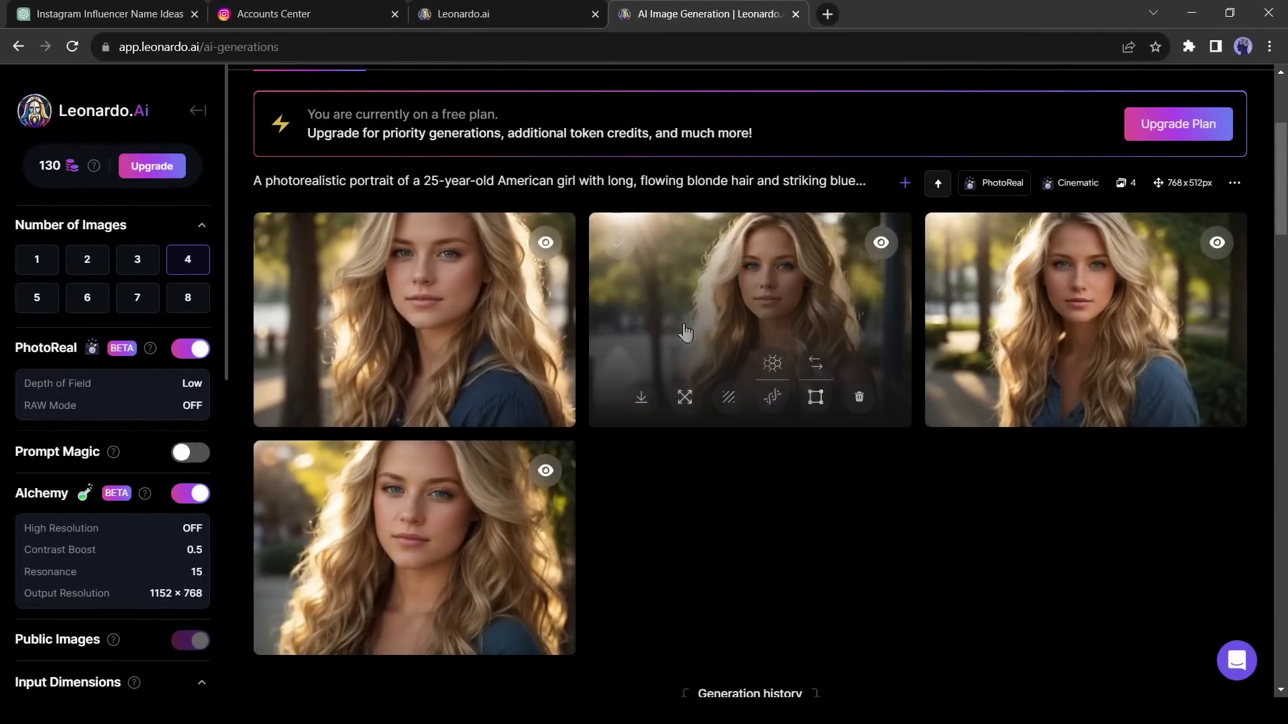
click(766, 295)
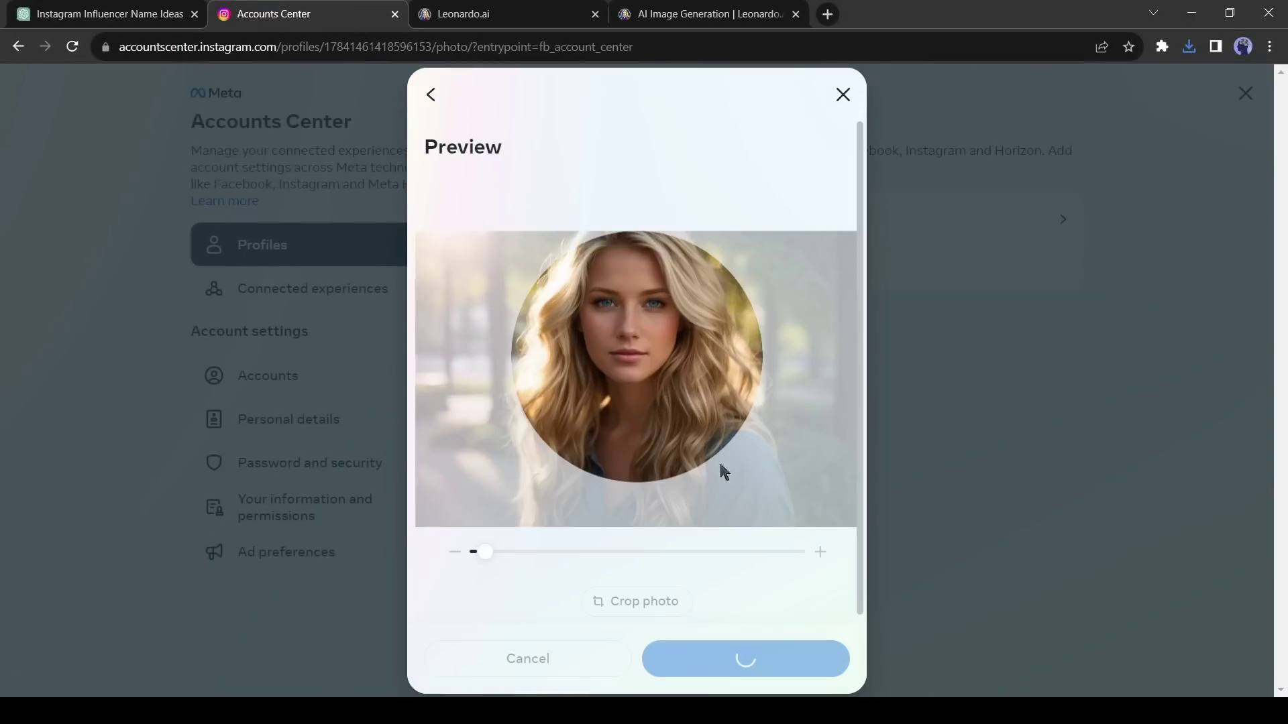
- Save the AI portrait as profile picture, then submit the bio and Female gender
click(836, 205)
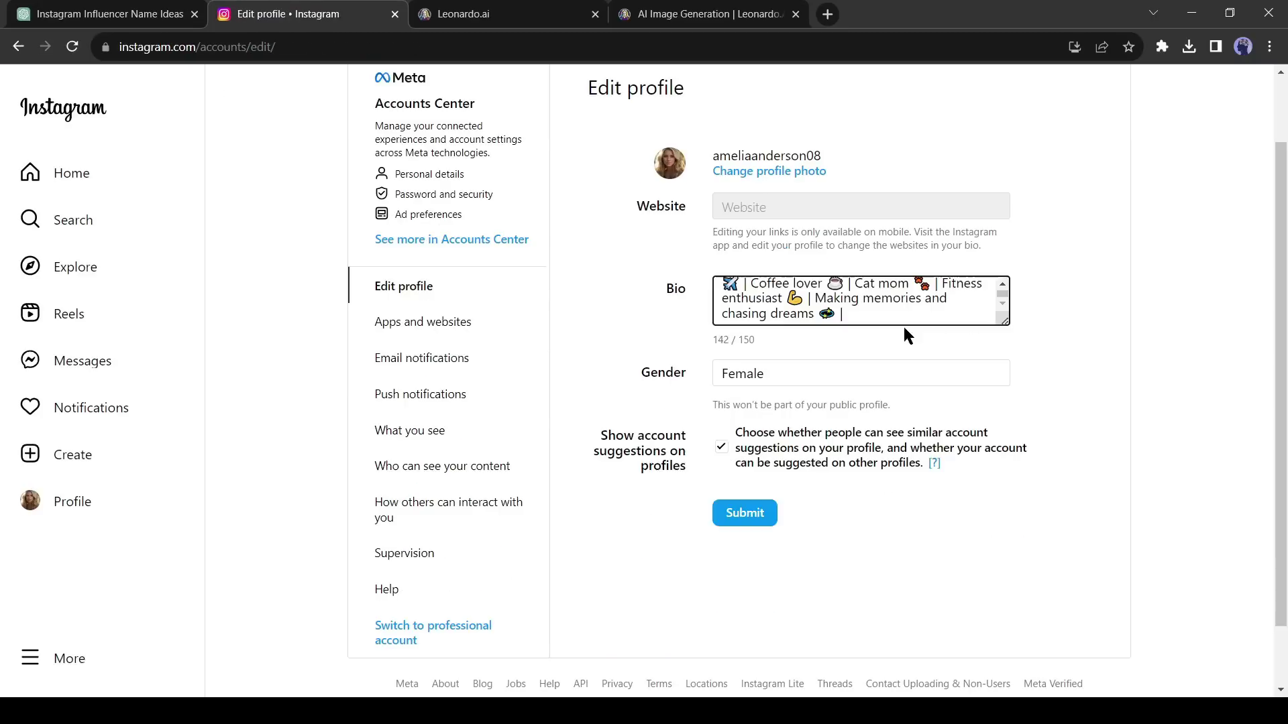
click(746, 511)
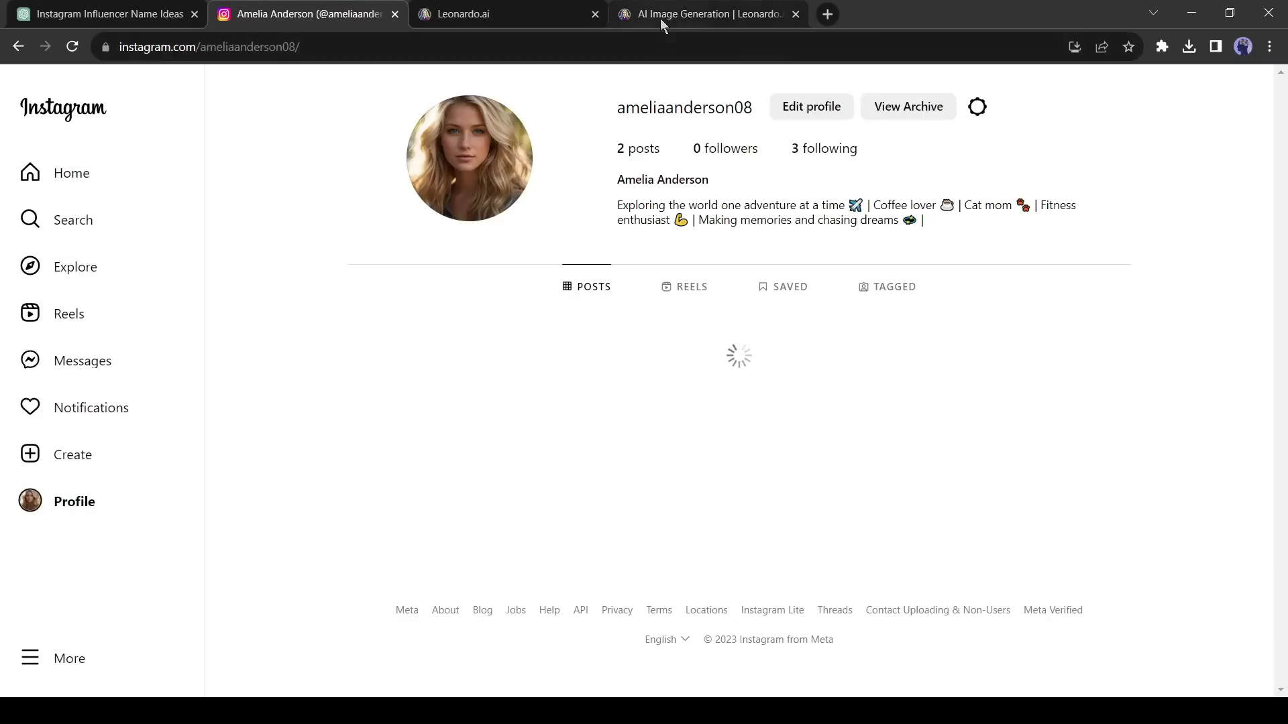
- Delete the background and lens sentences from the prompt and generate four more portraits
click(660, 18)
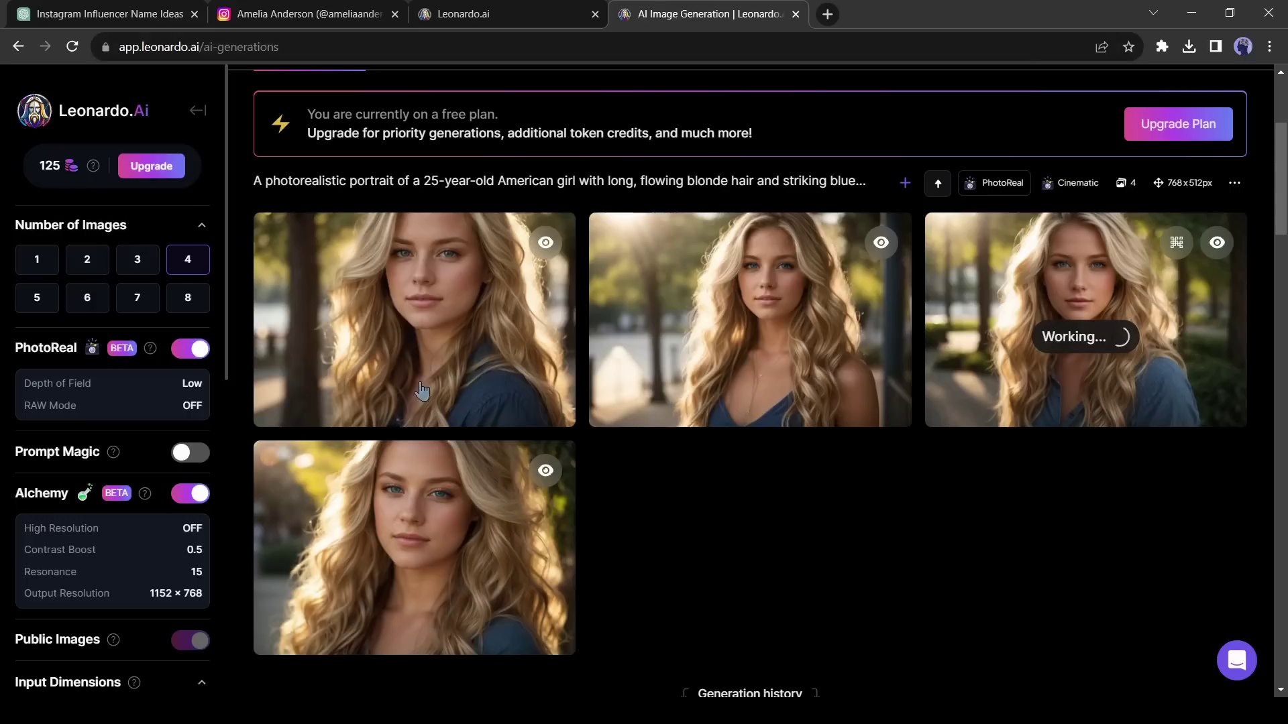
scroll(389, 355, up, 4)
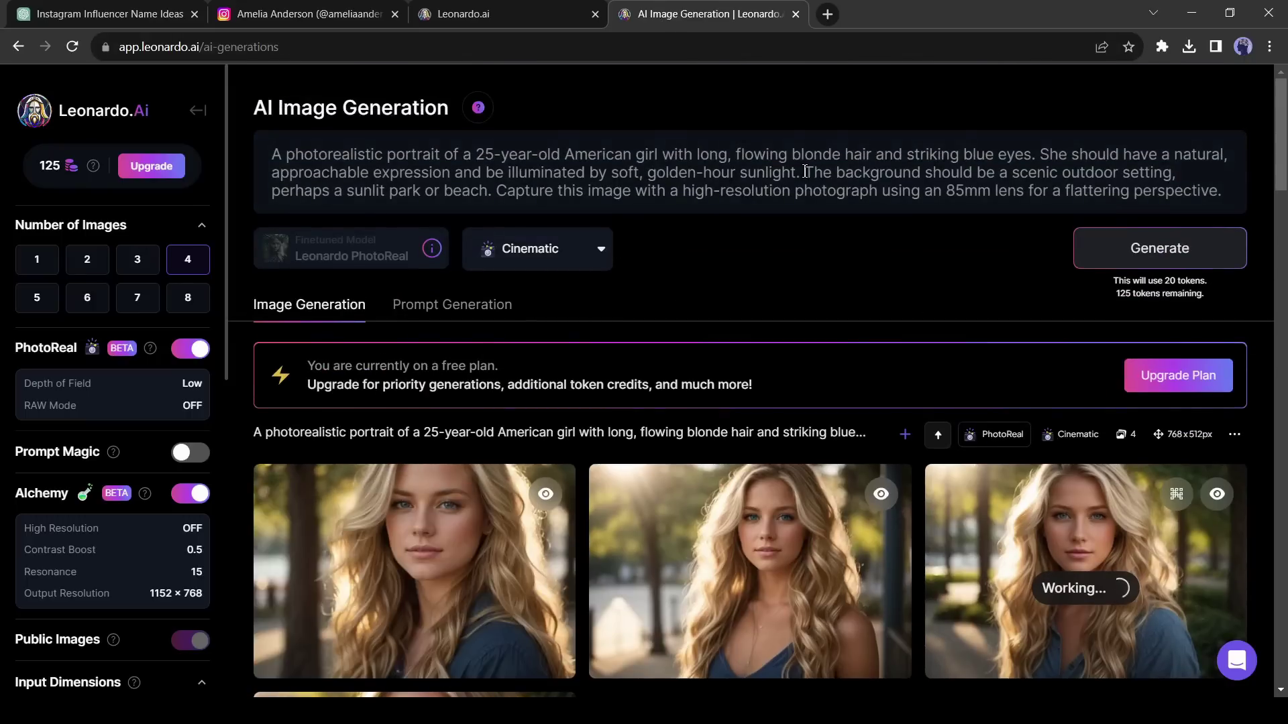
drag(805, 172, 1259, 216)
key(BackSpace)
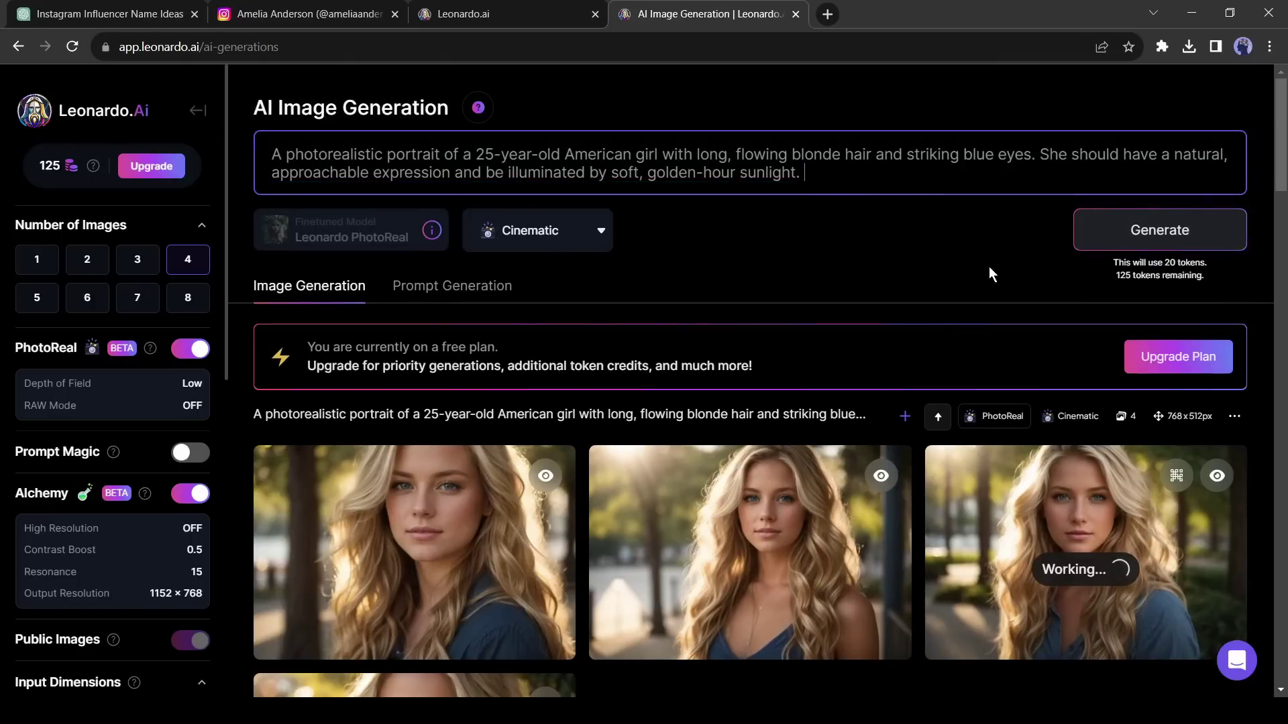
click(1143, 245)
scroll(715, 494, down, 6)
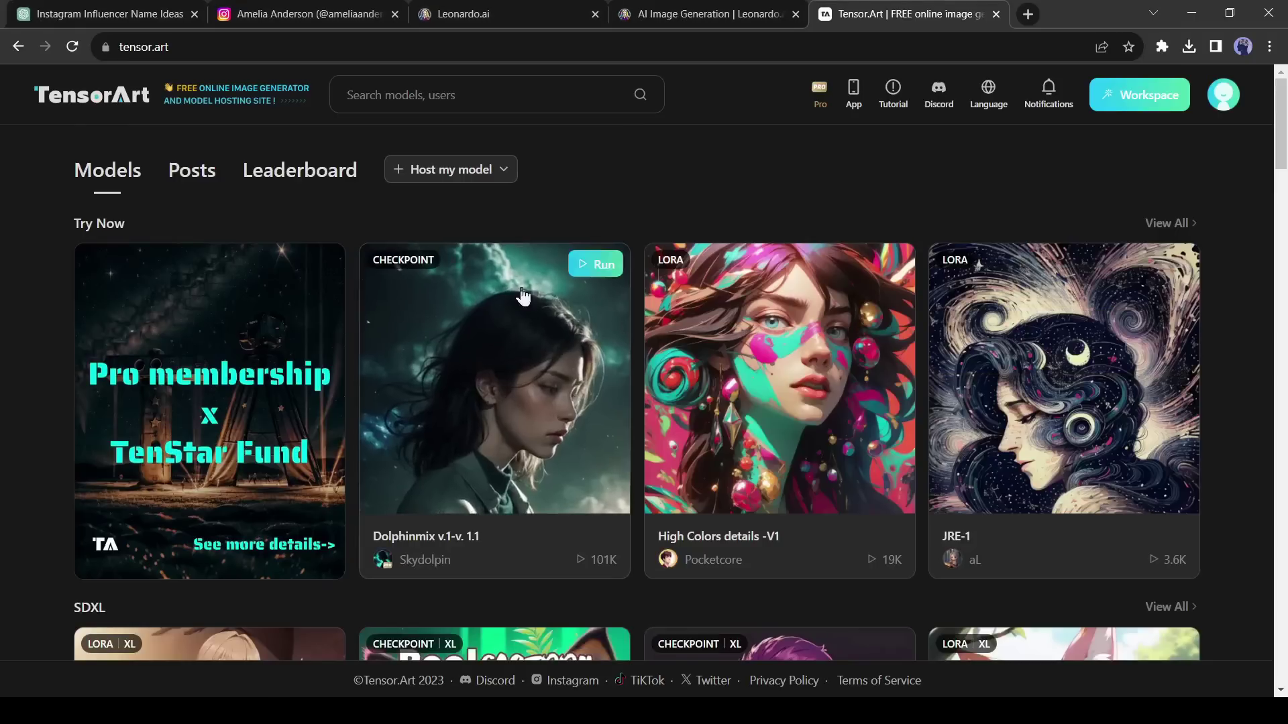
- Browse the Tensor Art model grid and open the EpiCRealism - pure Evo model page
scroll(602, 359, down, 4)
scroll(487, 338, down, 6)
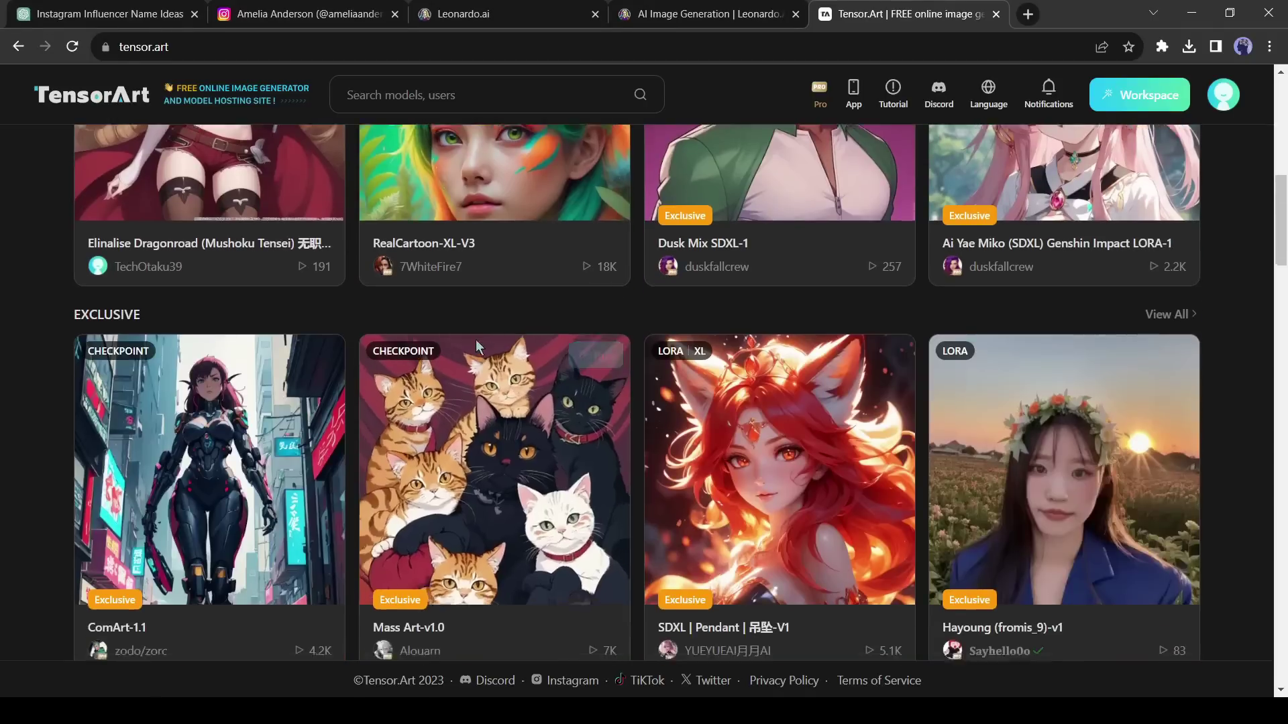
scroll(479, 352, down, 6)
mouse_move(489, 362)
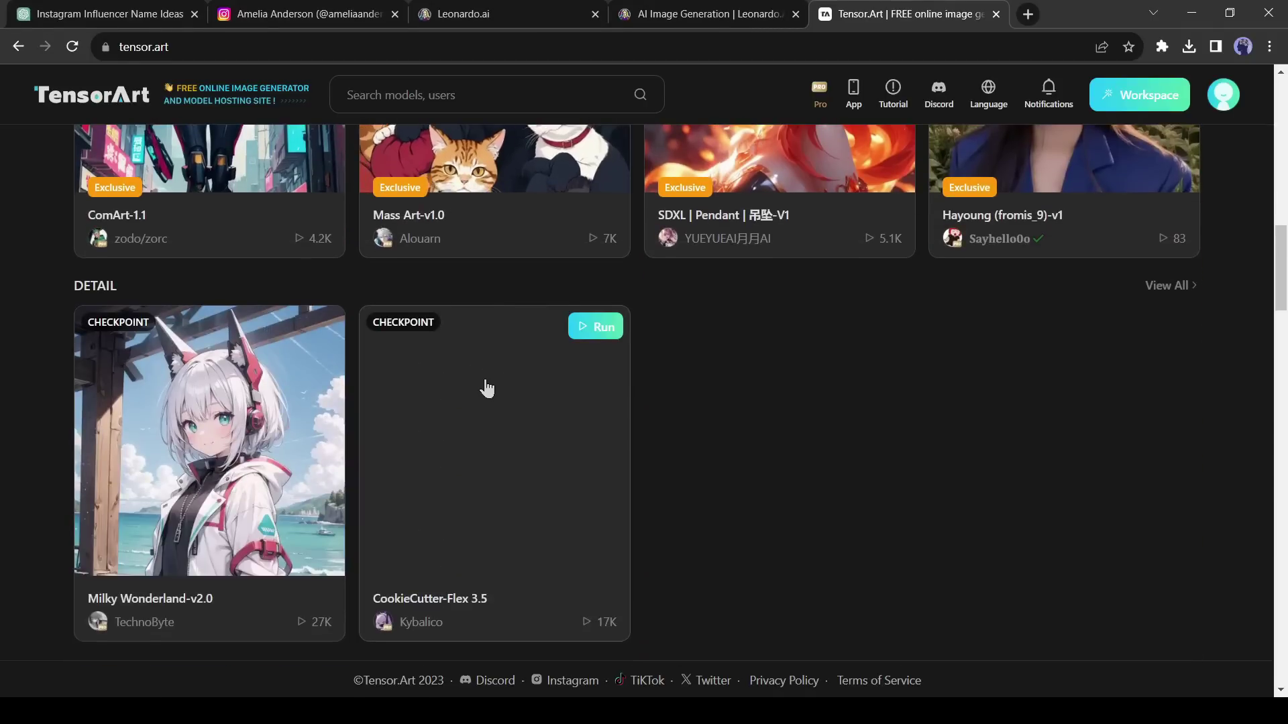
scroll(662, 406, down, 2)
scroll(671, 405, up, 1)
scroll(670, 406, down, 6)
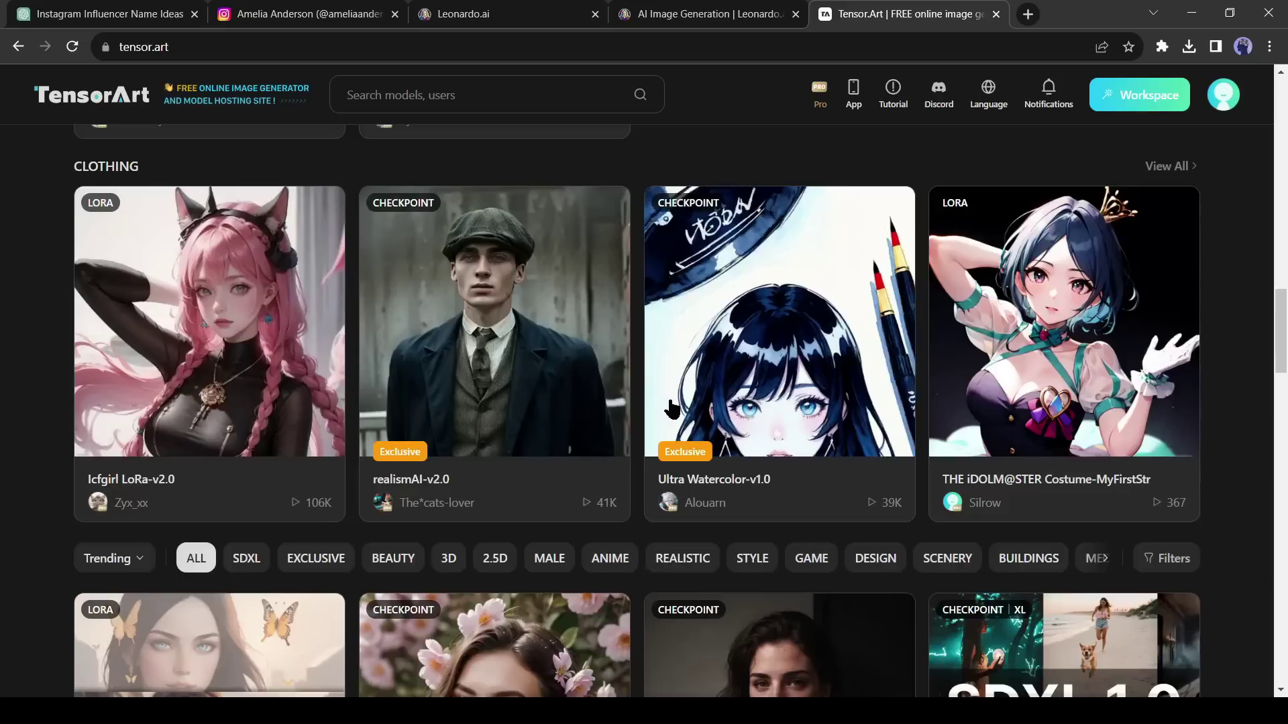
scroll(670, 407, down, 5)
scroll(671, 407, down, 4)
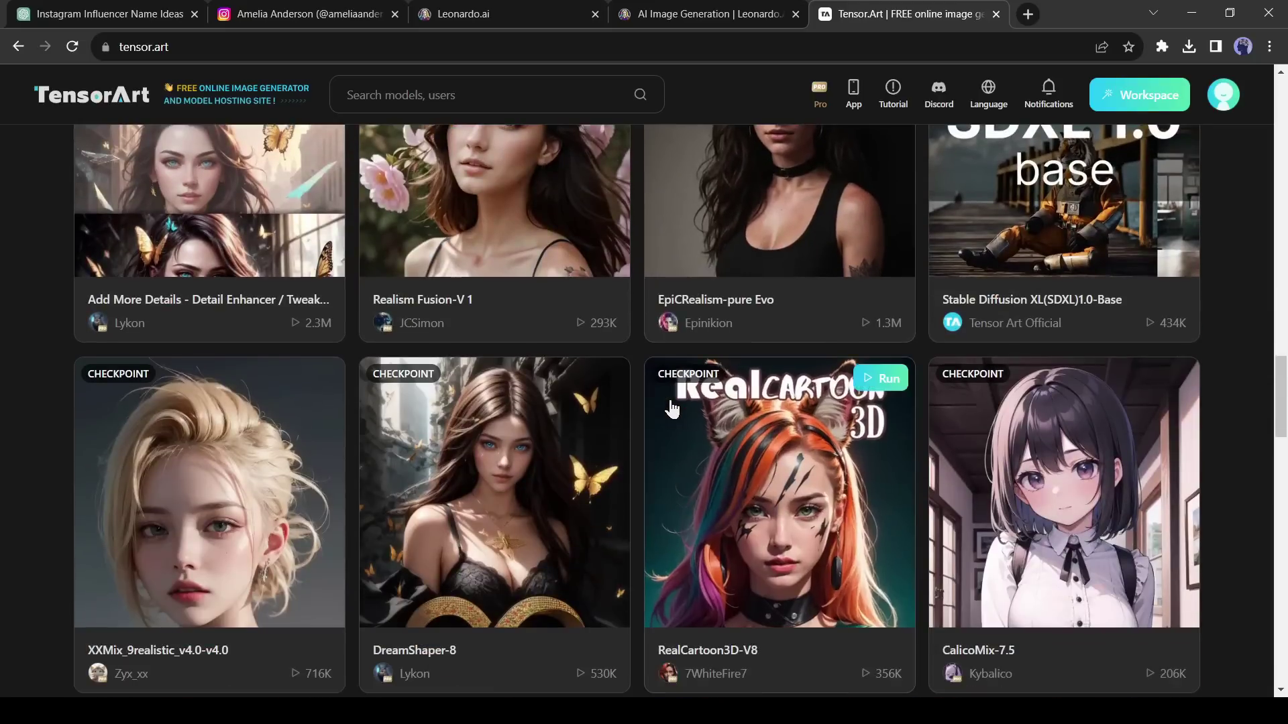
scroll(671, 407, up, 3)
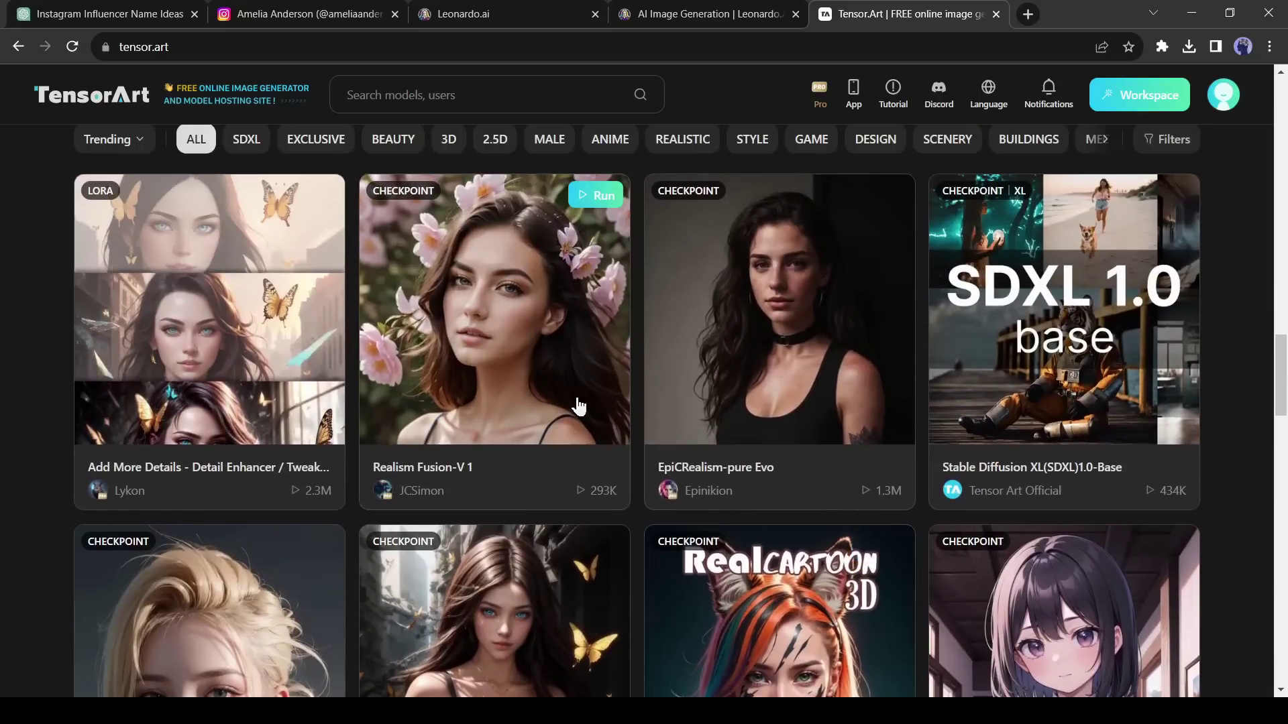
scroll(579, 406, down, 4)
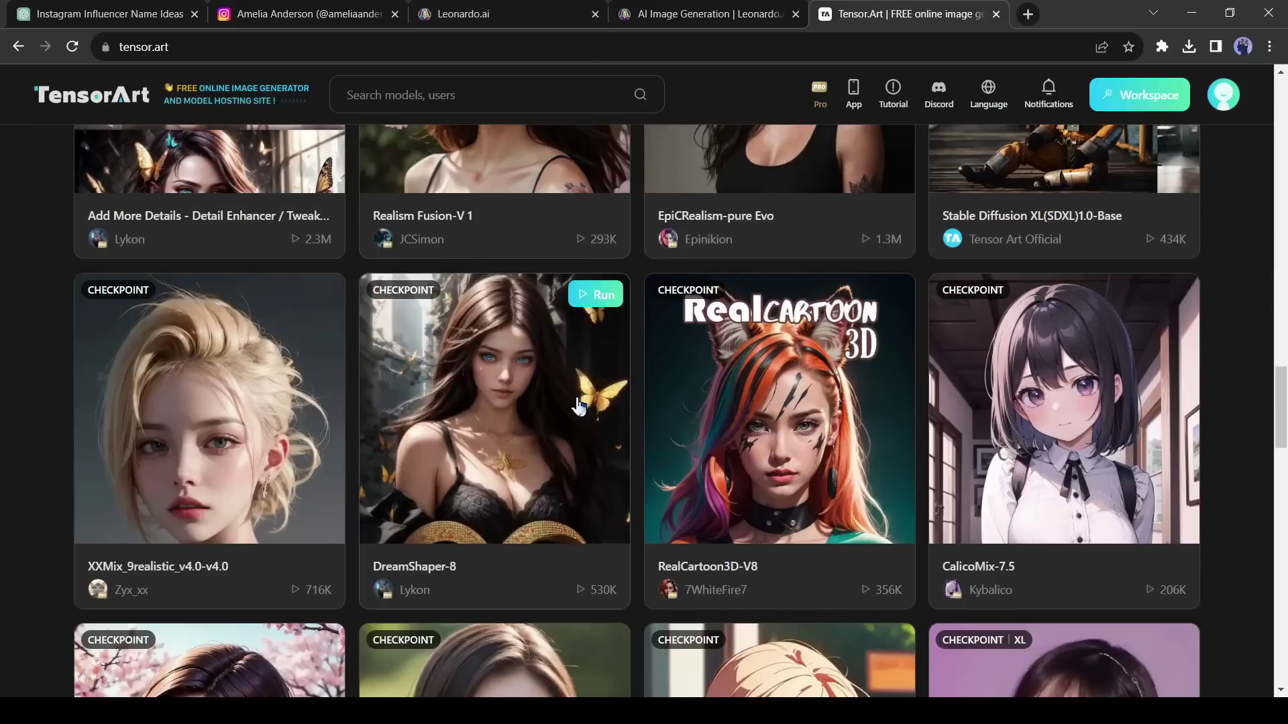
scroll(604, 376, up, 4)
click(769, 260)
- Open the blonde ponytail portrait from the model's Related Posts
scroll(495, 302, down, 4)
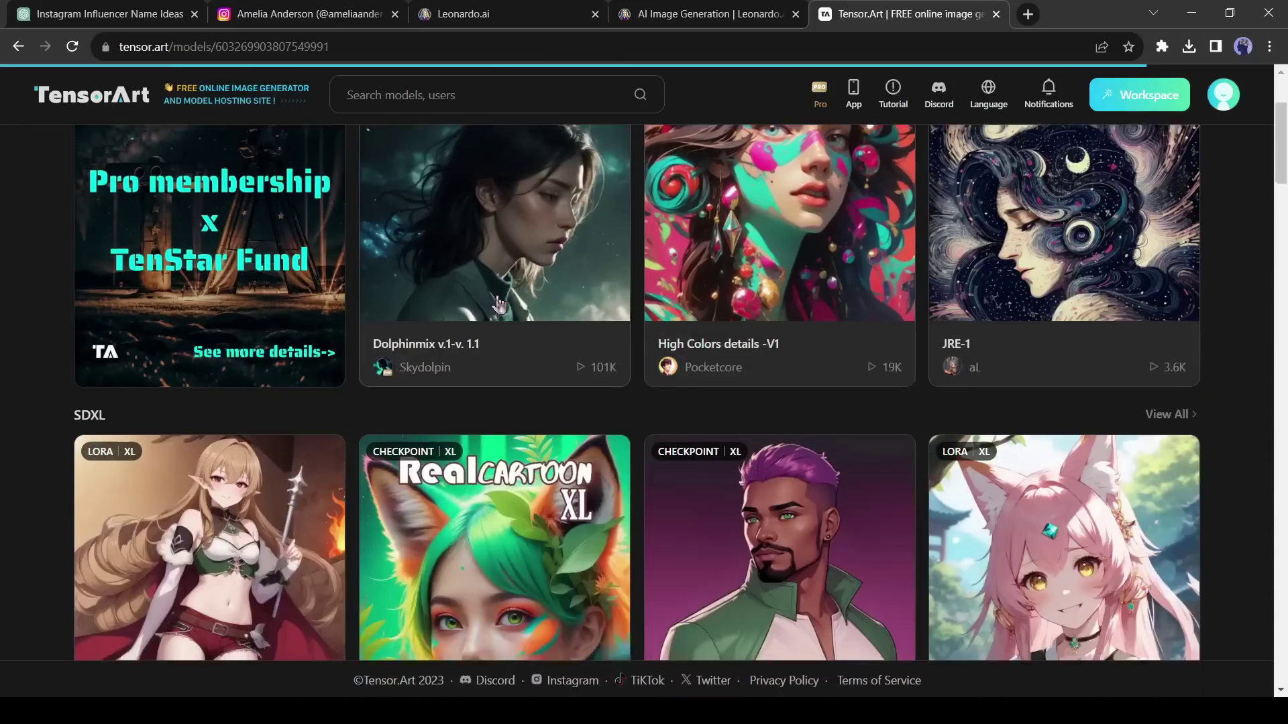
scroll(573, 383, down, 10)
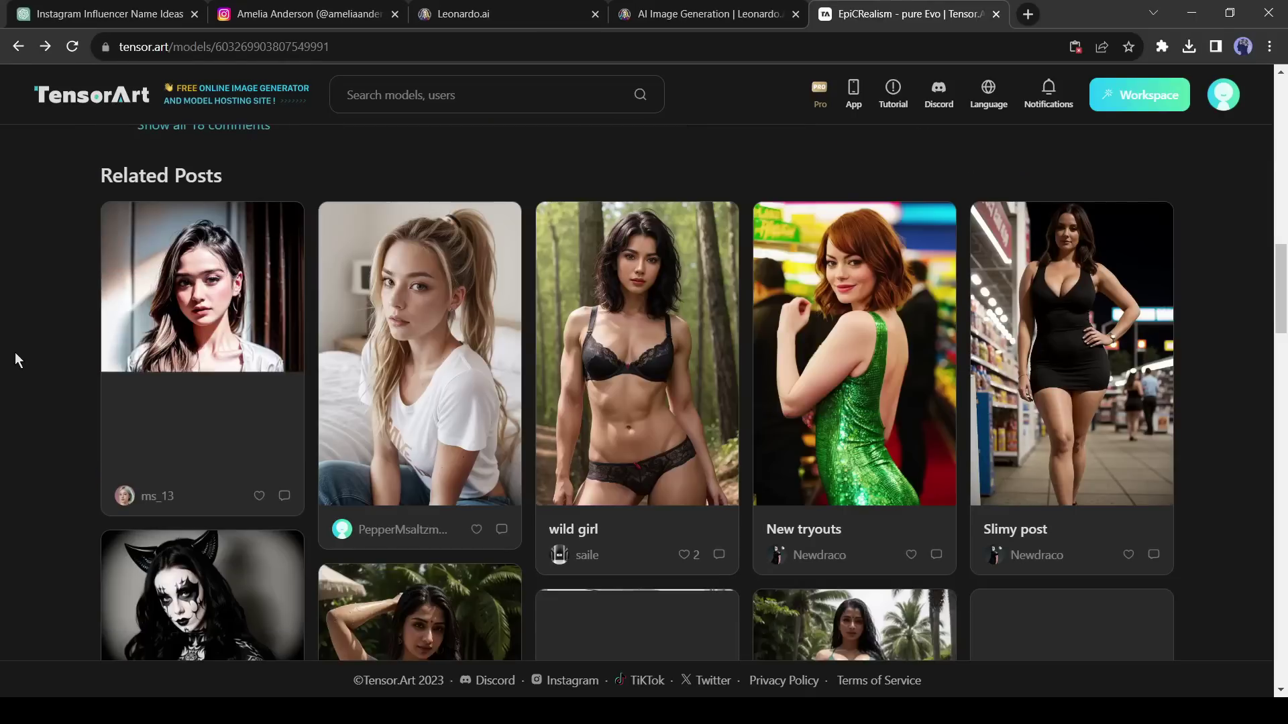
scroll(15, 359, down, 3)
scroll(15, 351, down, 3)
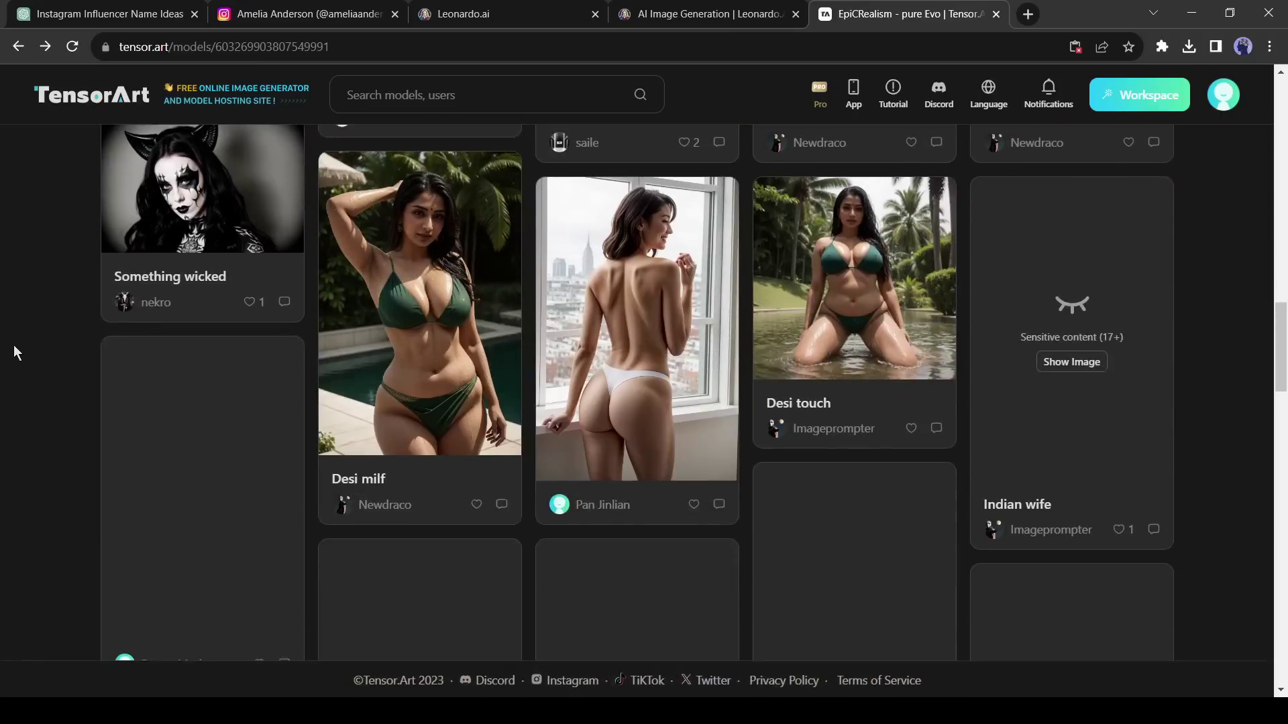
scroll(13, 351, up, 1)
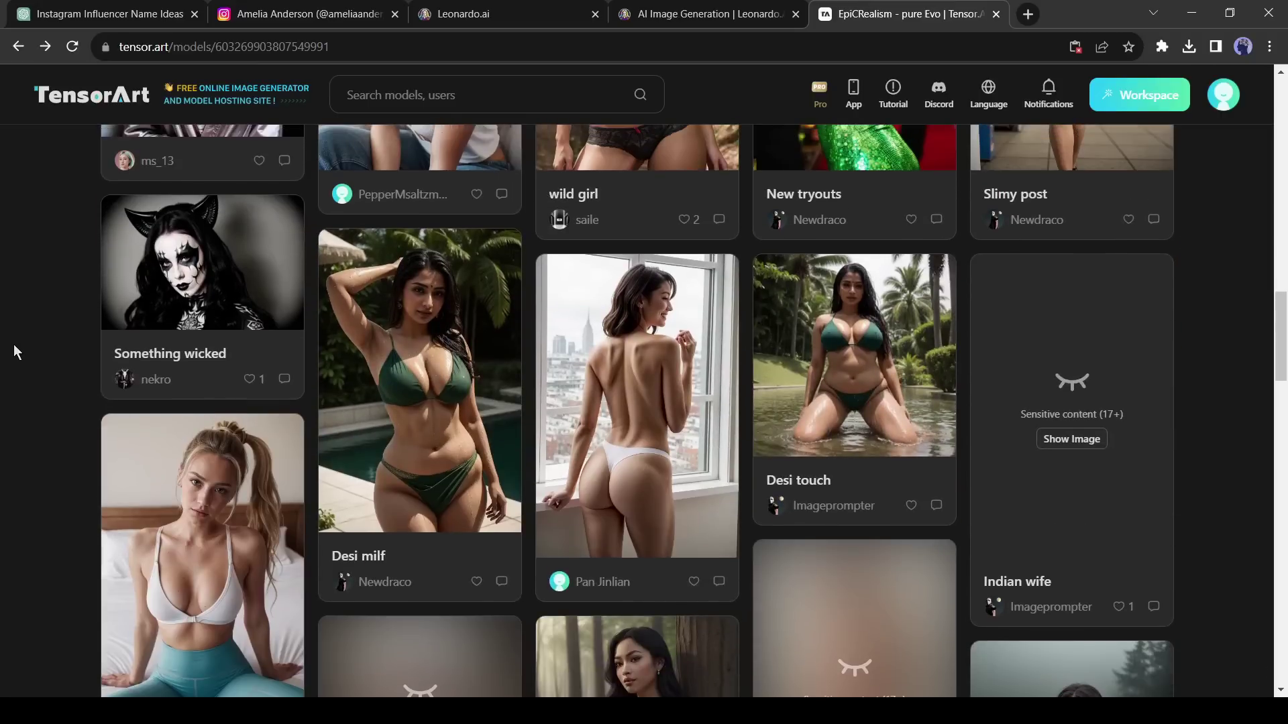
click(208, 535)
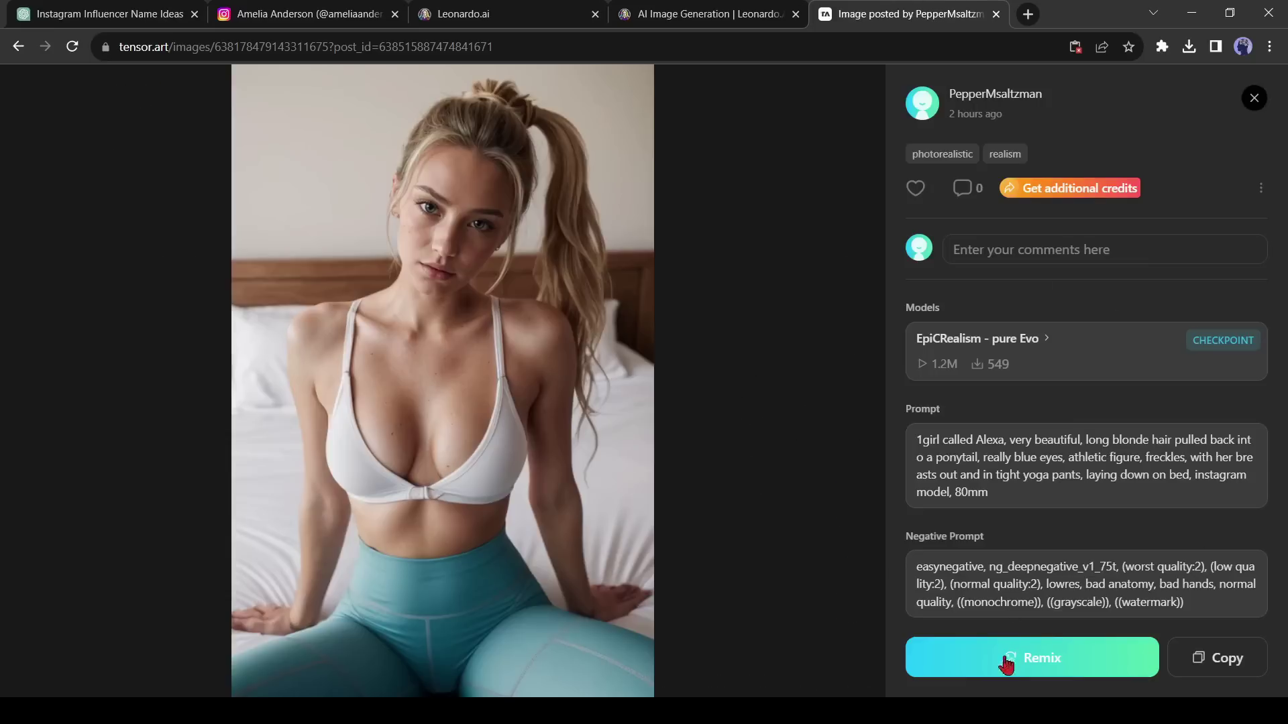
click(1049, 667)
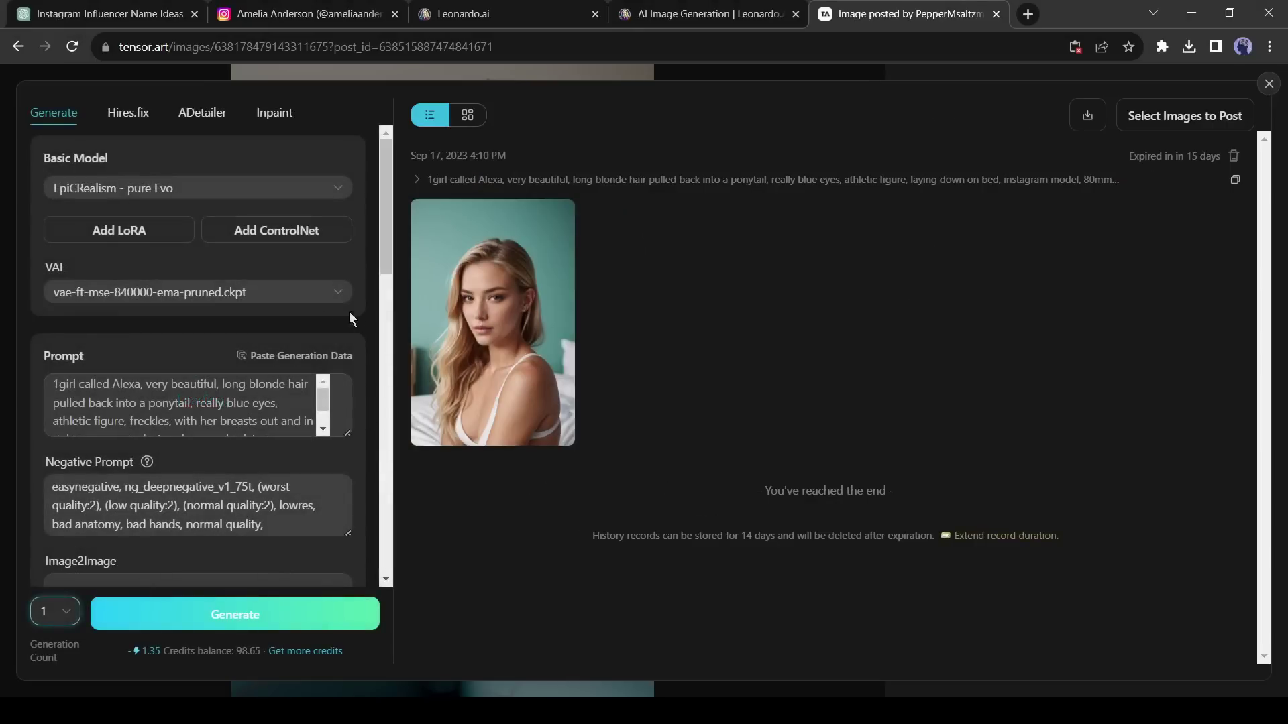
scroll(334, 411, down, 1)
click(56, 621)
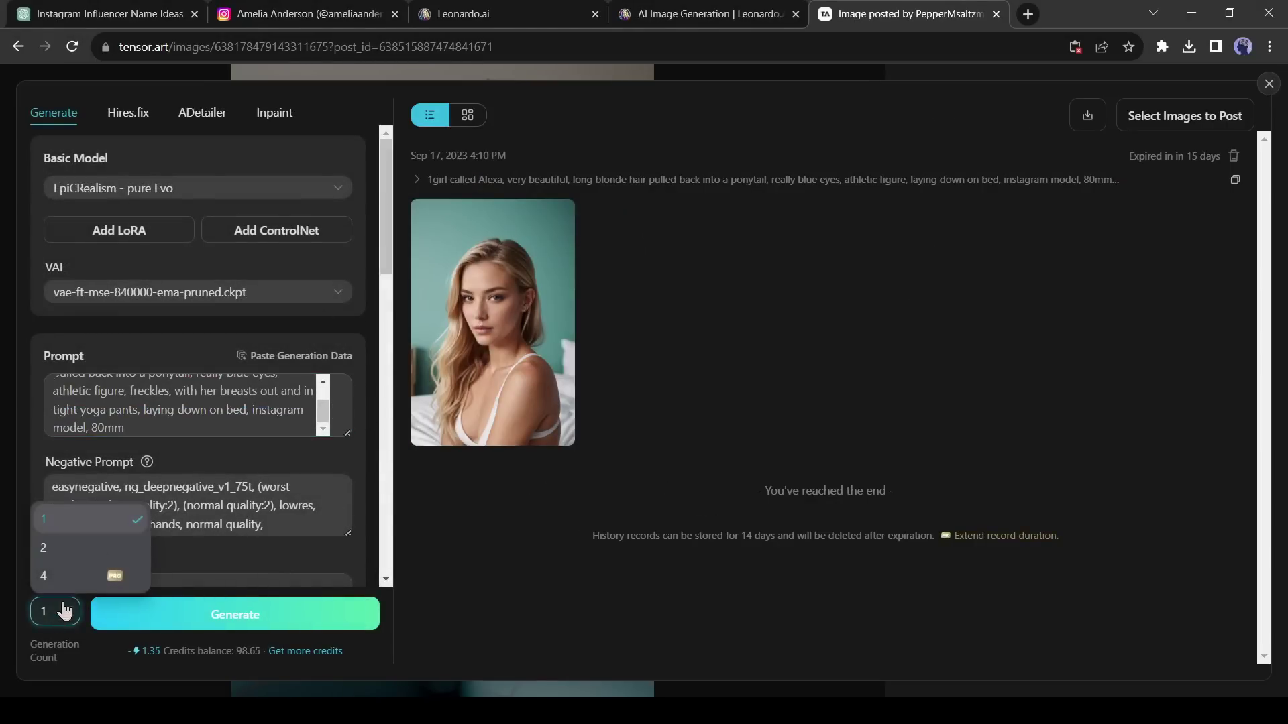
click(107, 537)
scroll(124, 243, down, 5)
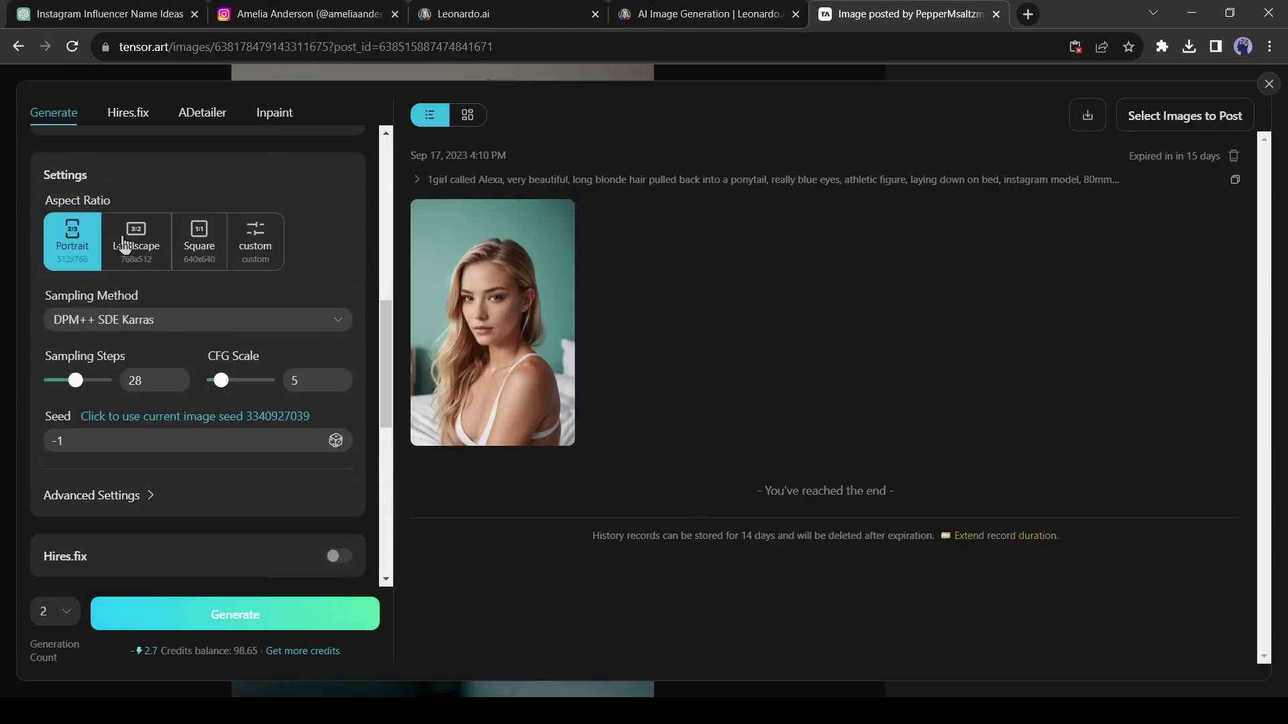
click(188, 246)
scroll(183, 450, down, 3)
click(201, 396)
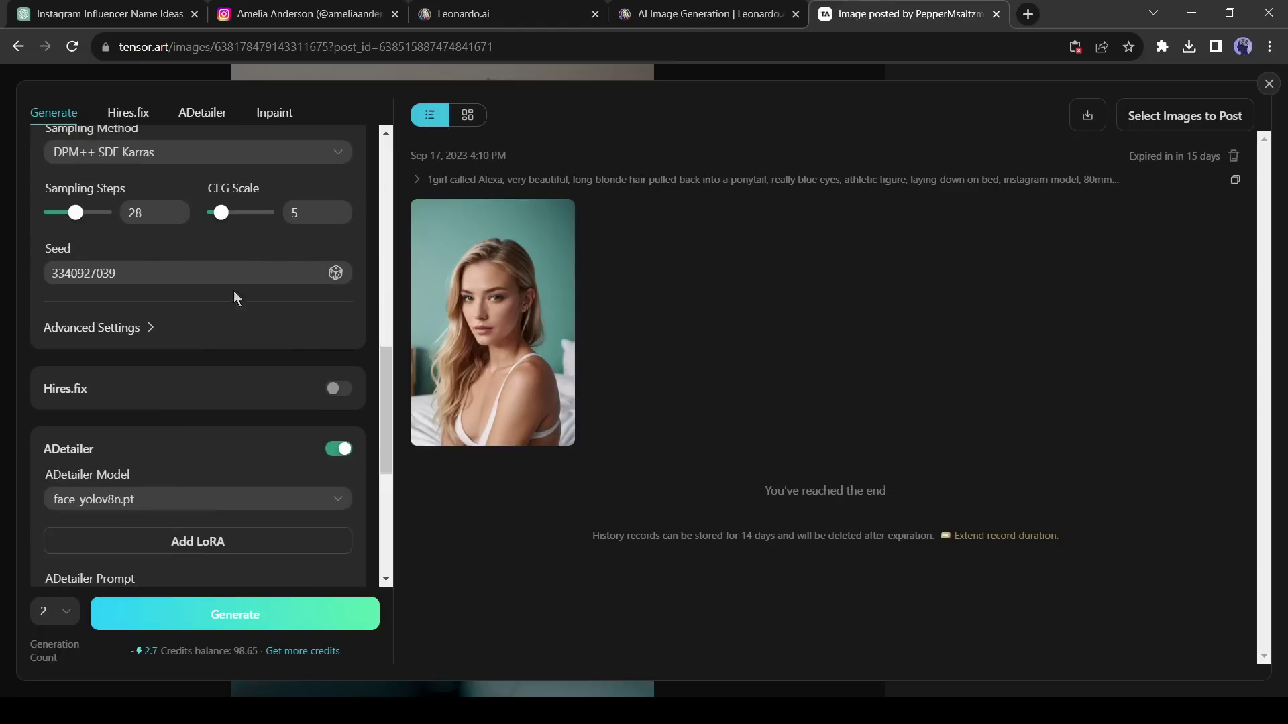
scroll(233, 291, up, 2)
click(258, 612)
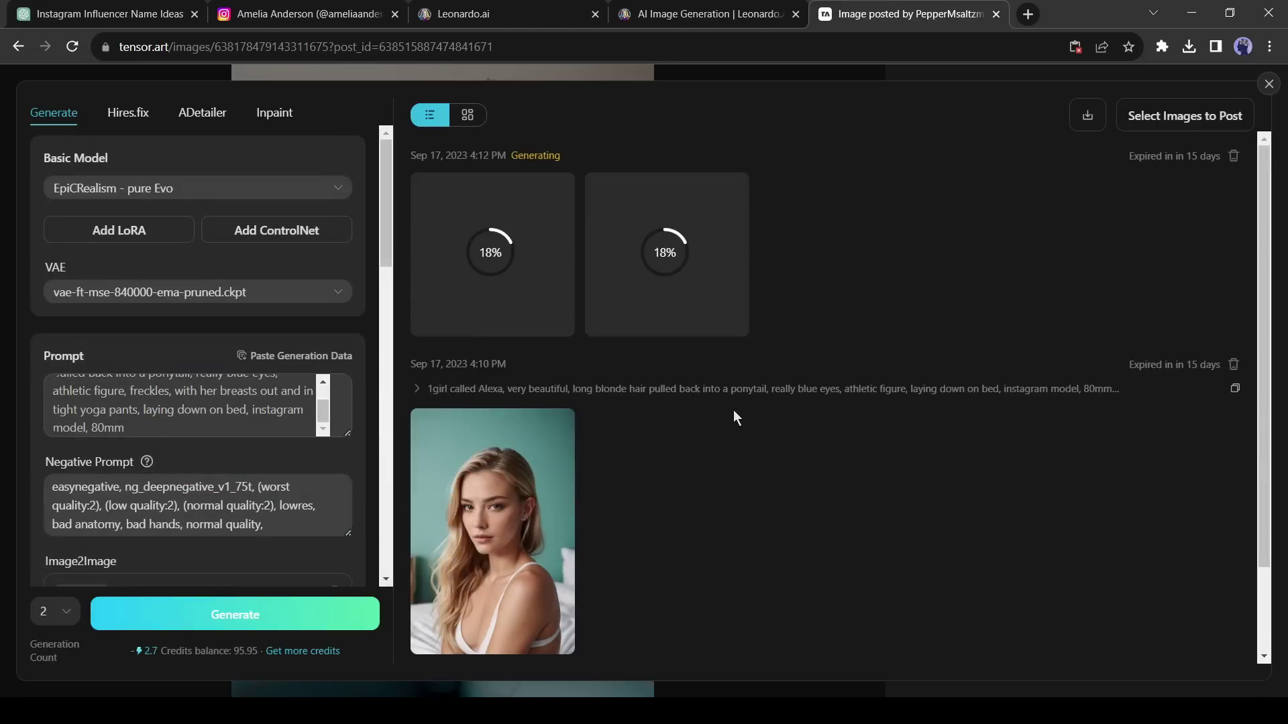
- Preview both new remix images full size
click(498, 279)
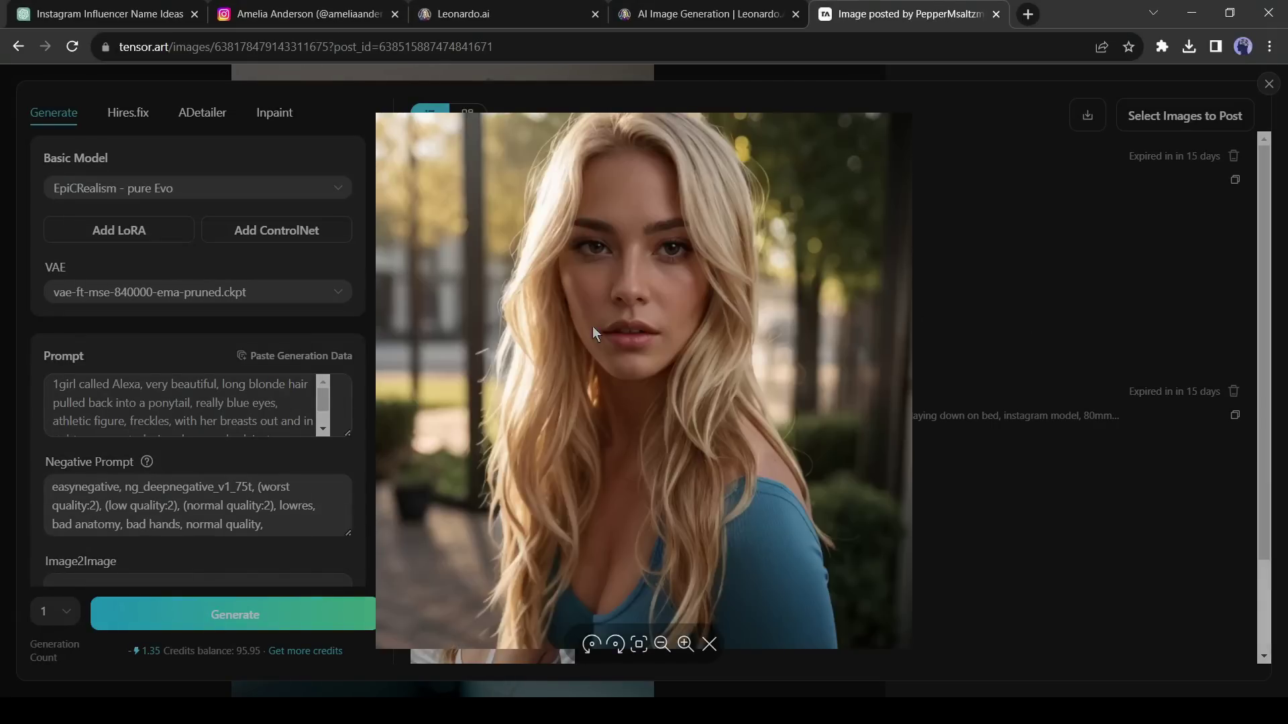
click(1001, 173)
click(686, 281)
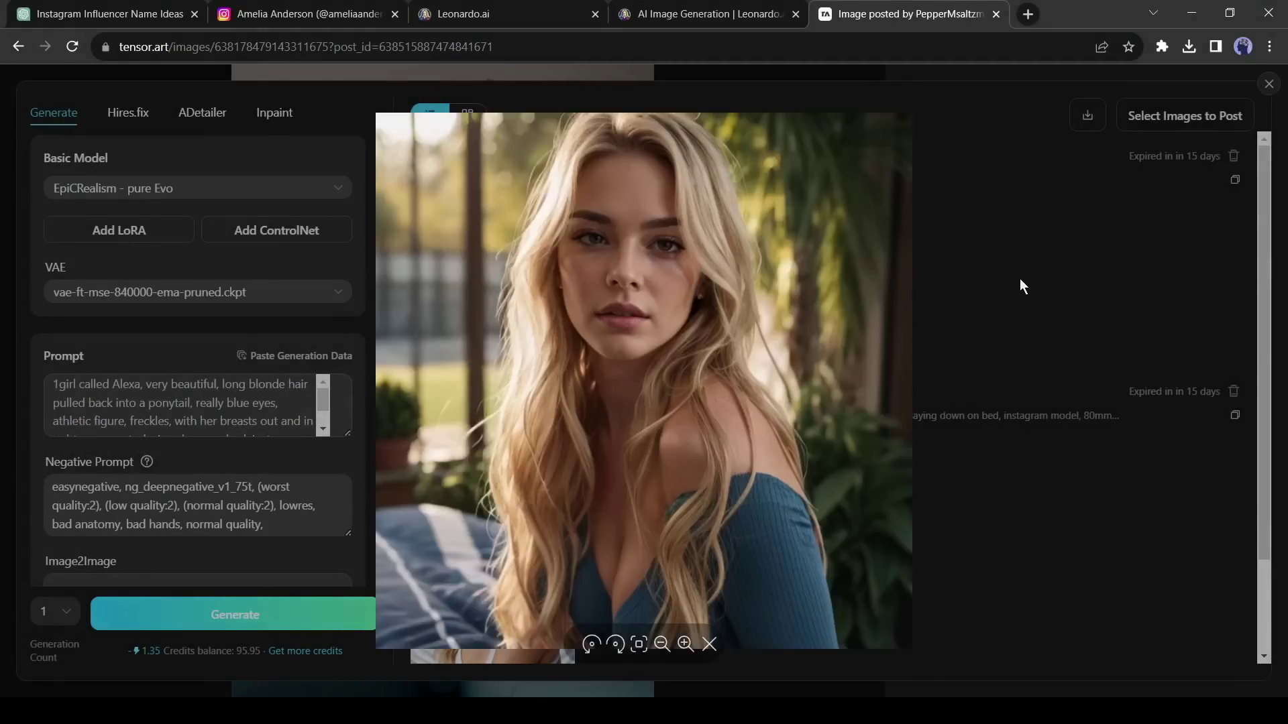
click(1020, 279)
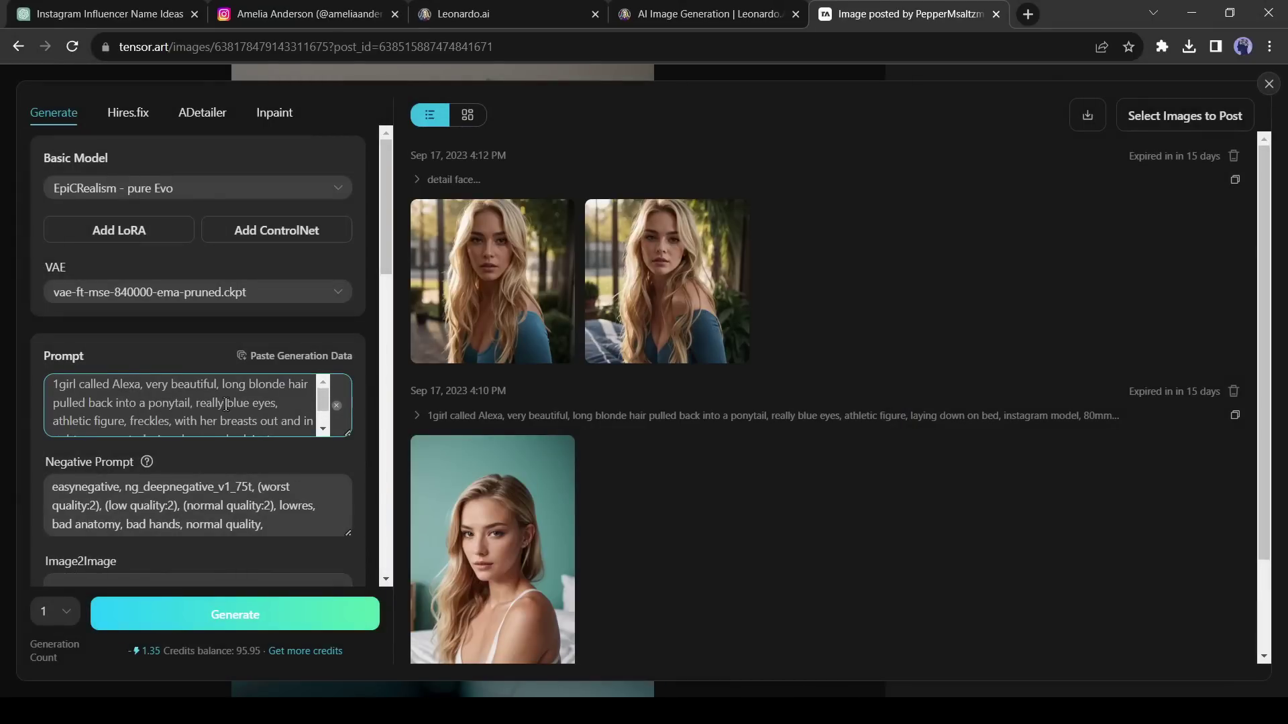
- Generate another pair of images with Generation Count set to 2
scroll(226, 403, down, 5)
click(55, 611)
click(60, 536)
scroll(216, 538, down, 2)
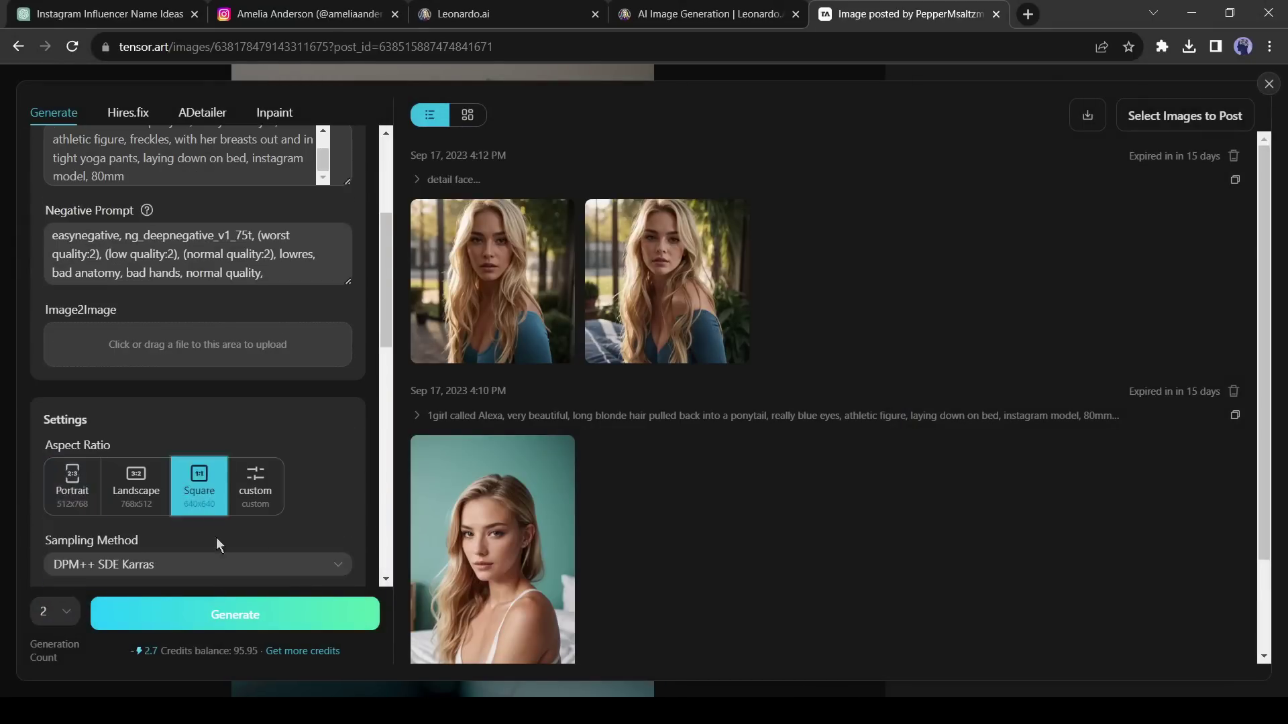
click(222, 615)
- Change the prompt scene to 'dancing on a disco' and download the disco bar image
scroll(362, 472, up, 5)
drag(174, 327, 224, 343)
text(dancing on a disco)
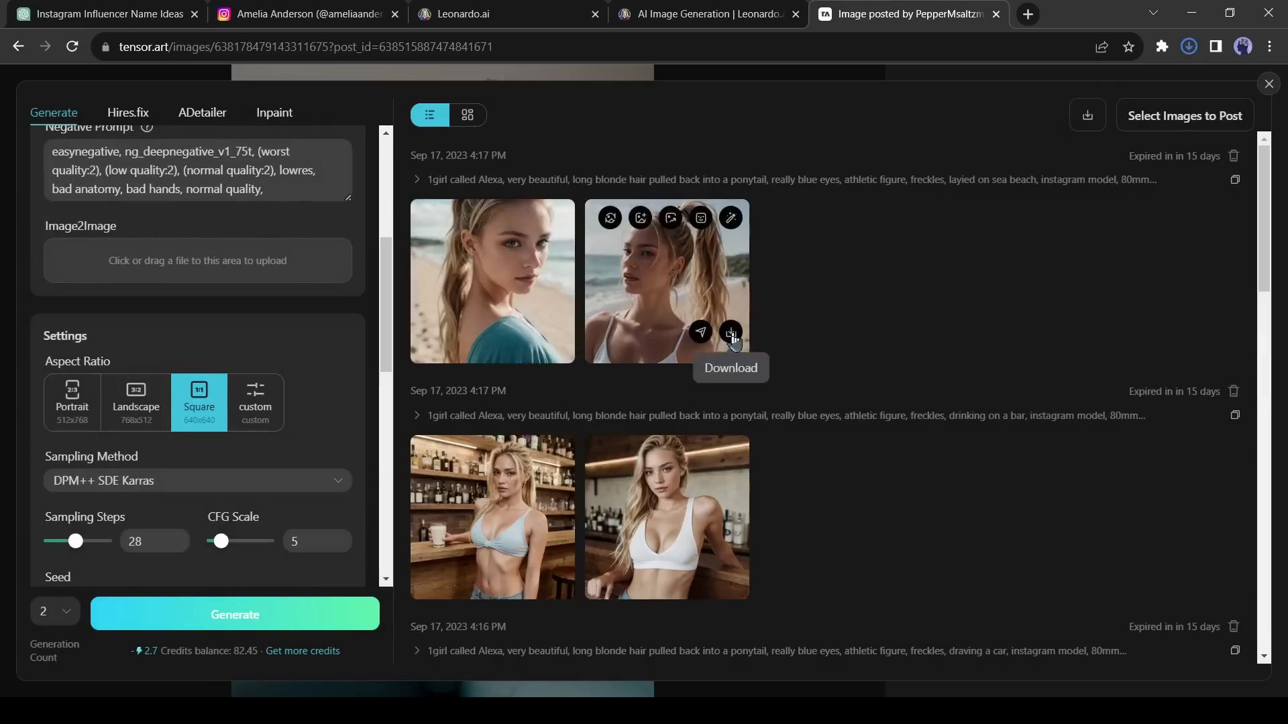
scroll(846, 507, down, 3)
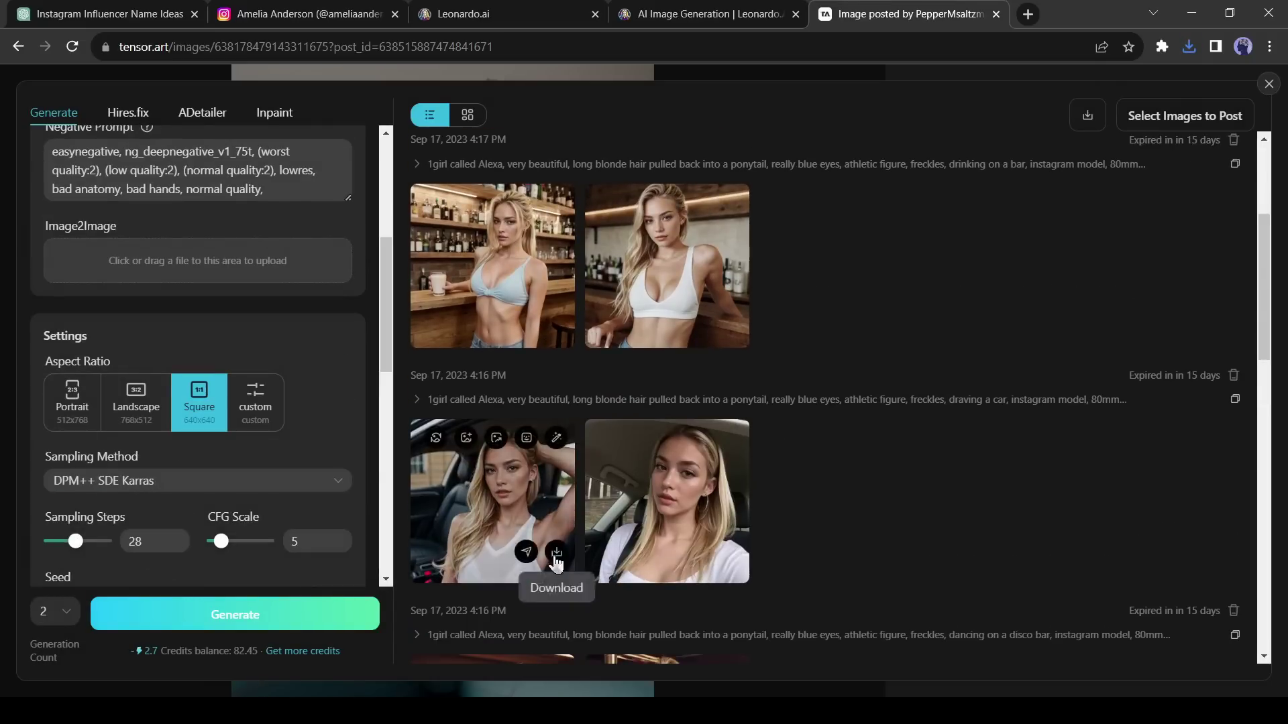
scroll(557, 562, down, 3)
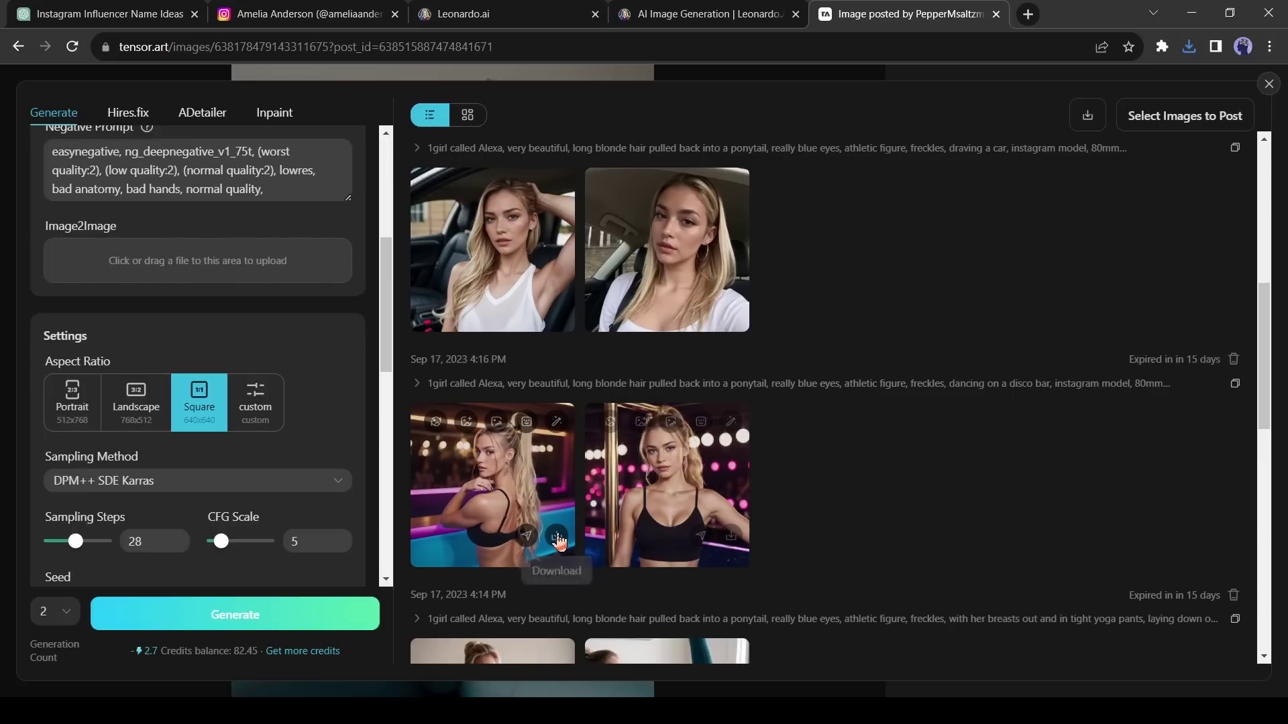
click(556, 537)
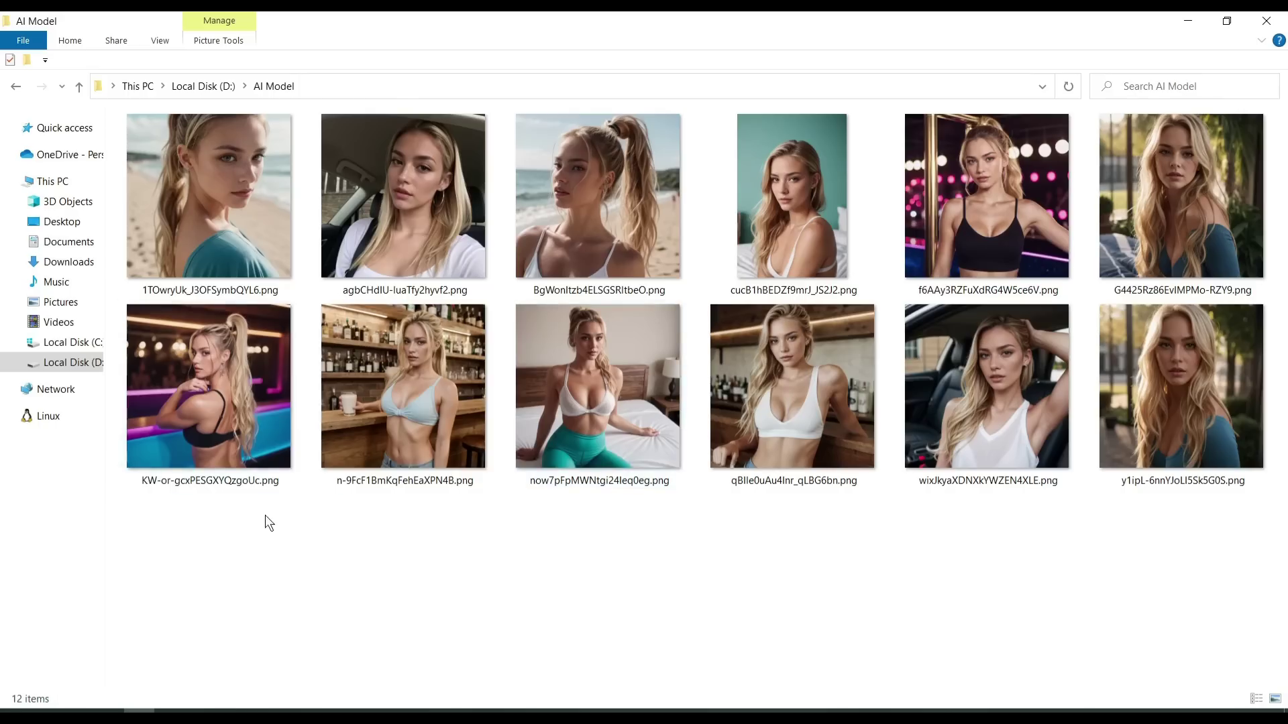
drag(215, 550, 1206, 182)
click(462, 578)
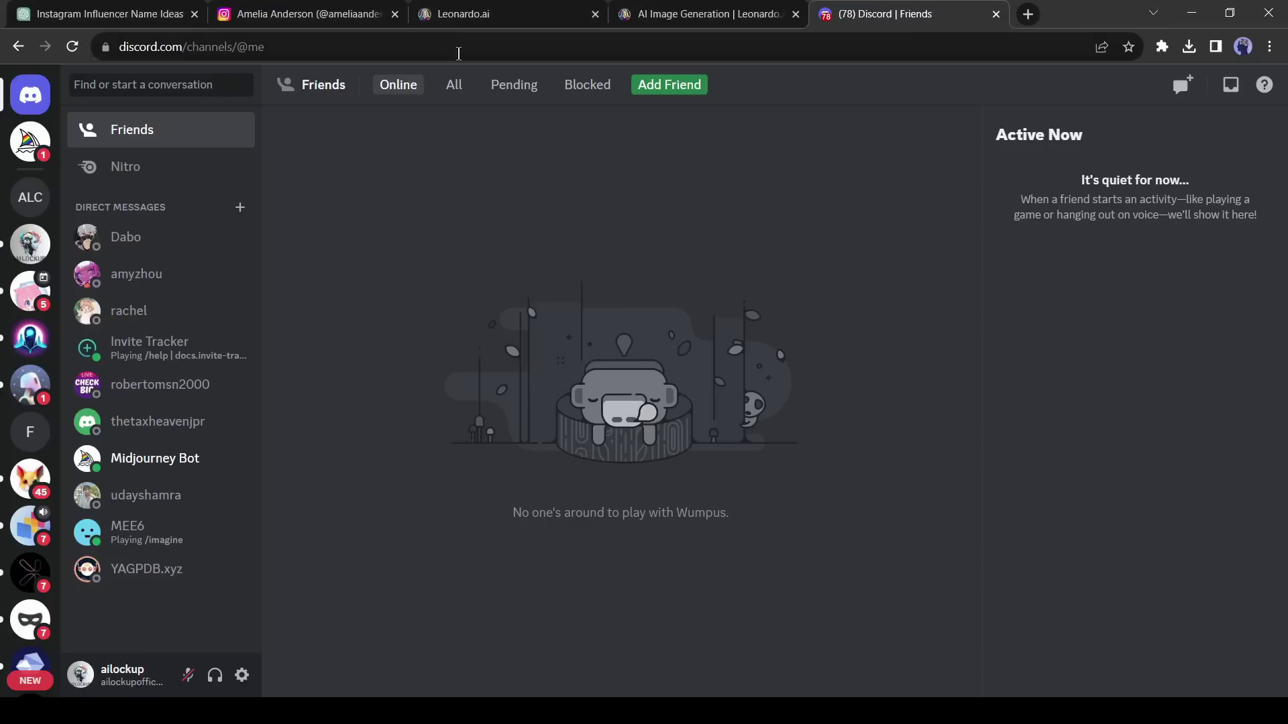
- Open the AILockup FaceSwap Discord server from the pasted invite link
click(459, 54)
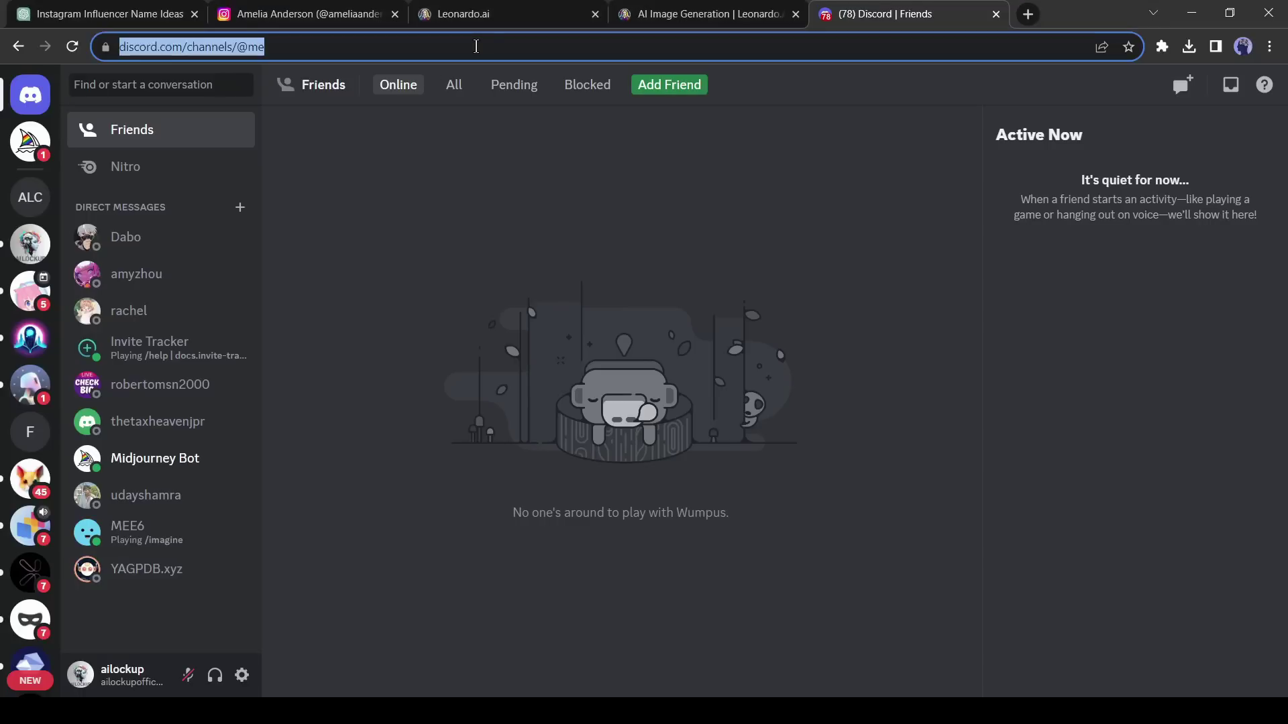
text(https://discord.gg/gquE8cgdZ)
key(Return)
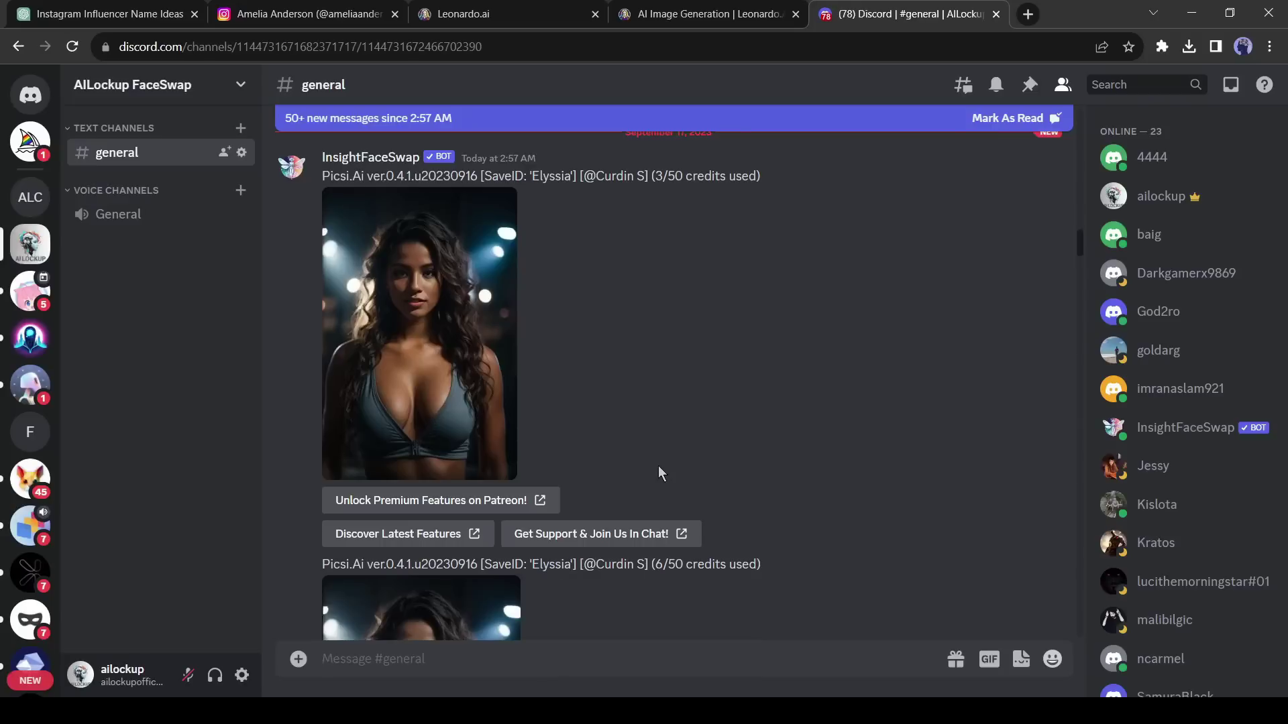
scroll(892, 546, down, 10)
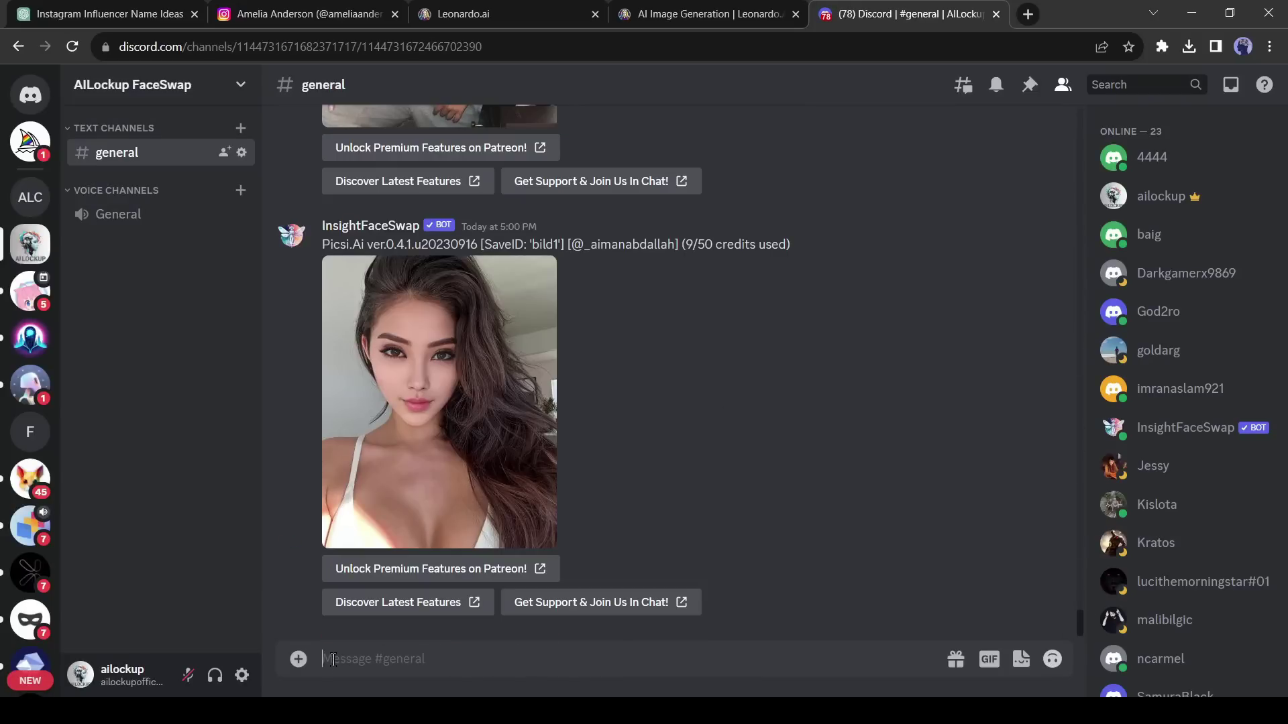
- Send /saveid with idname amelia and the Default_A_photorealistic portrait attached
text(/save)
click(426, 622)
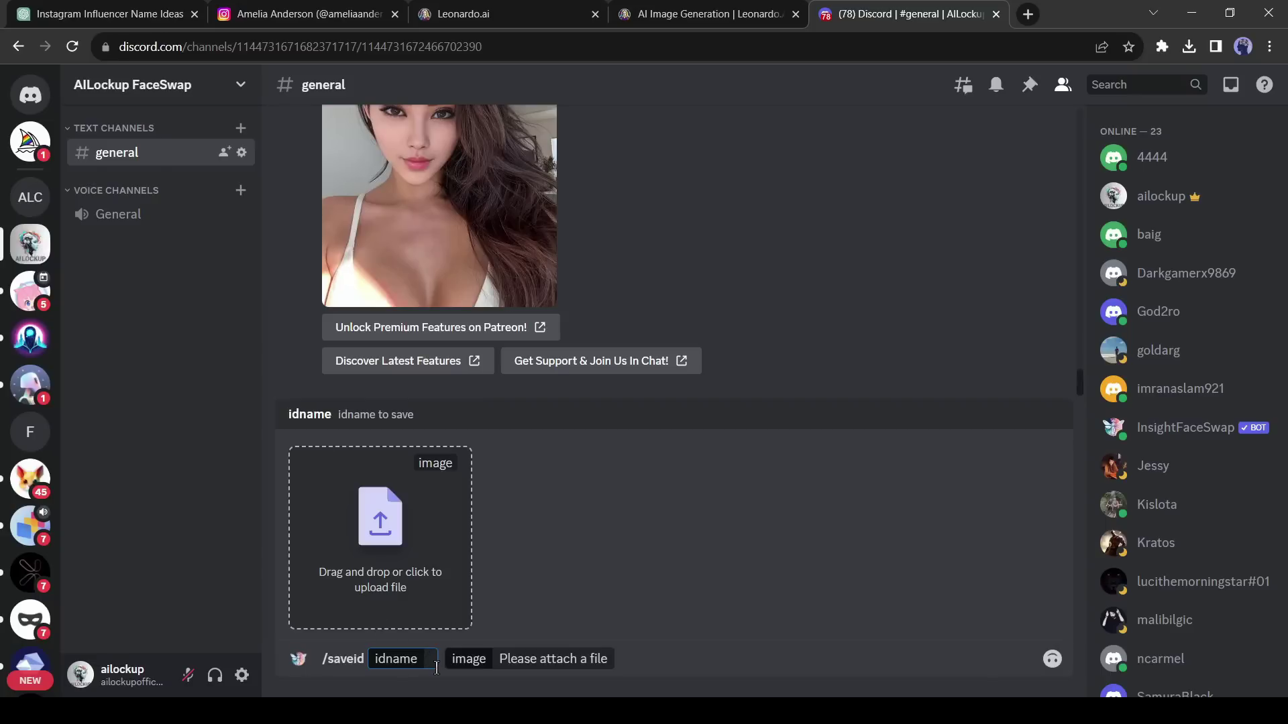
text(amelia)
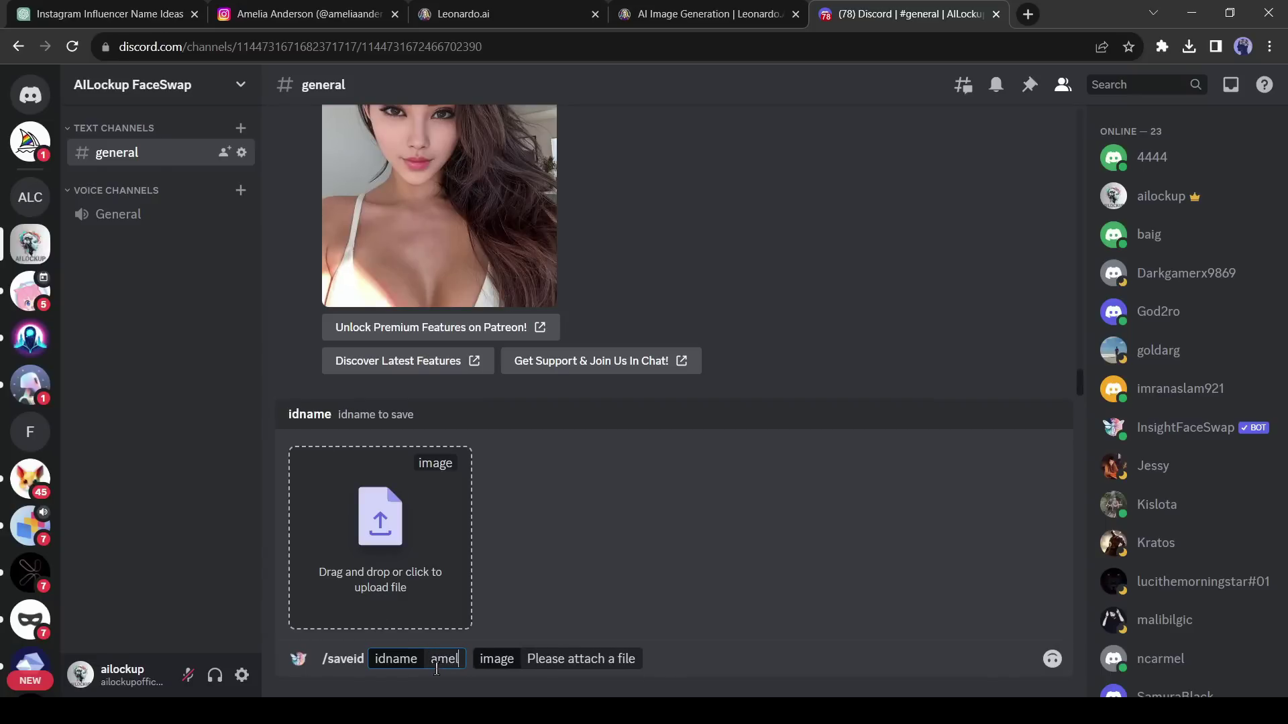
click(373, 522)
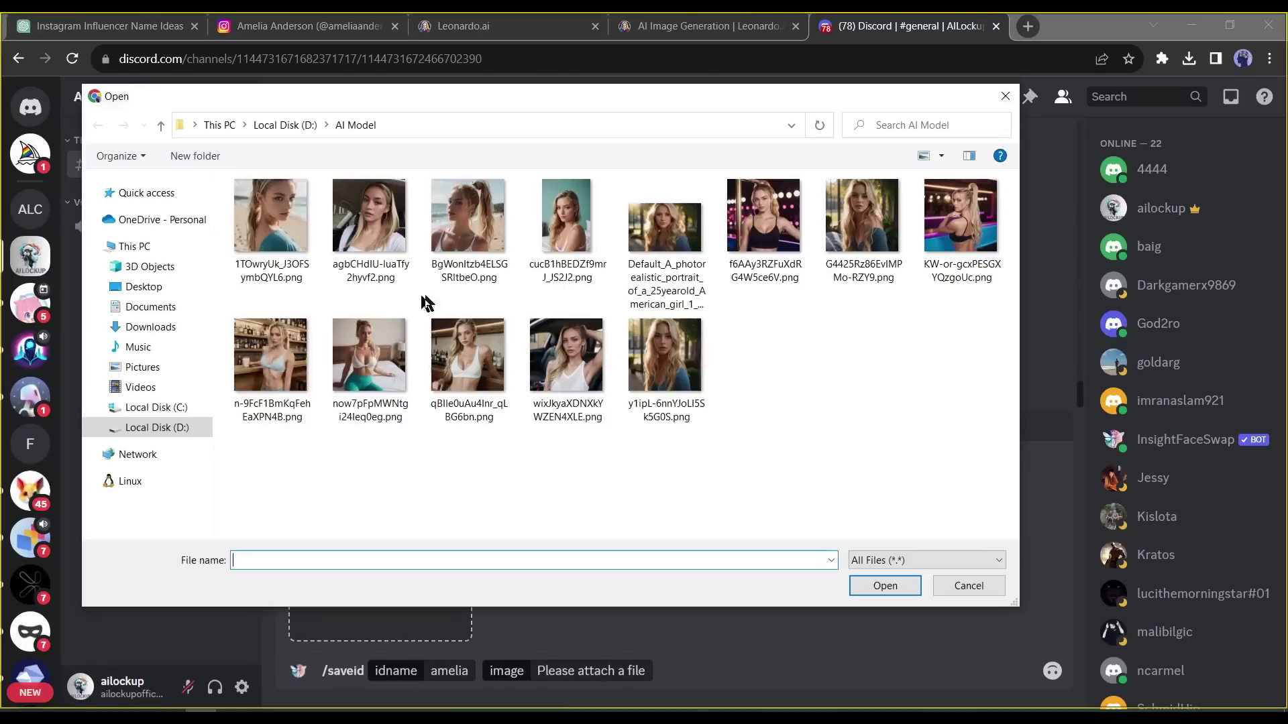
double_click(668, 232)
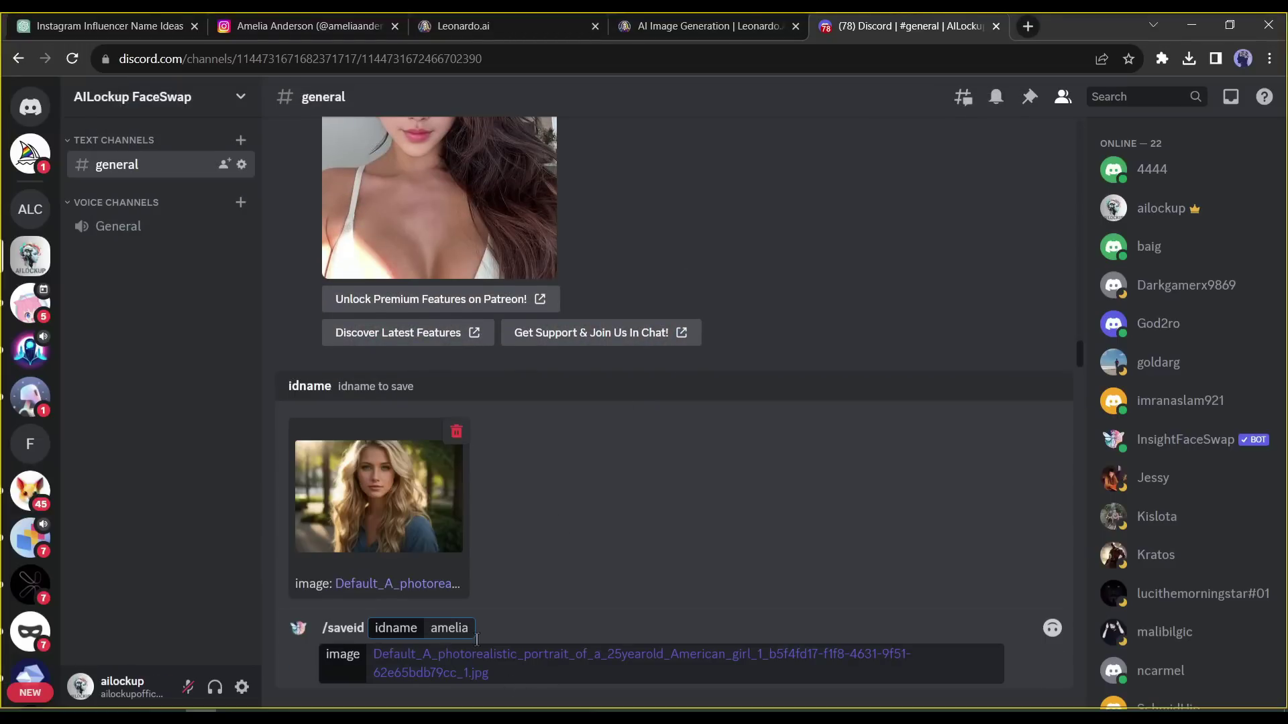
key(Return)
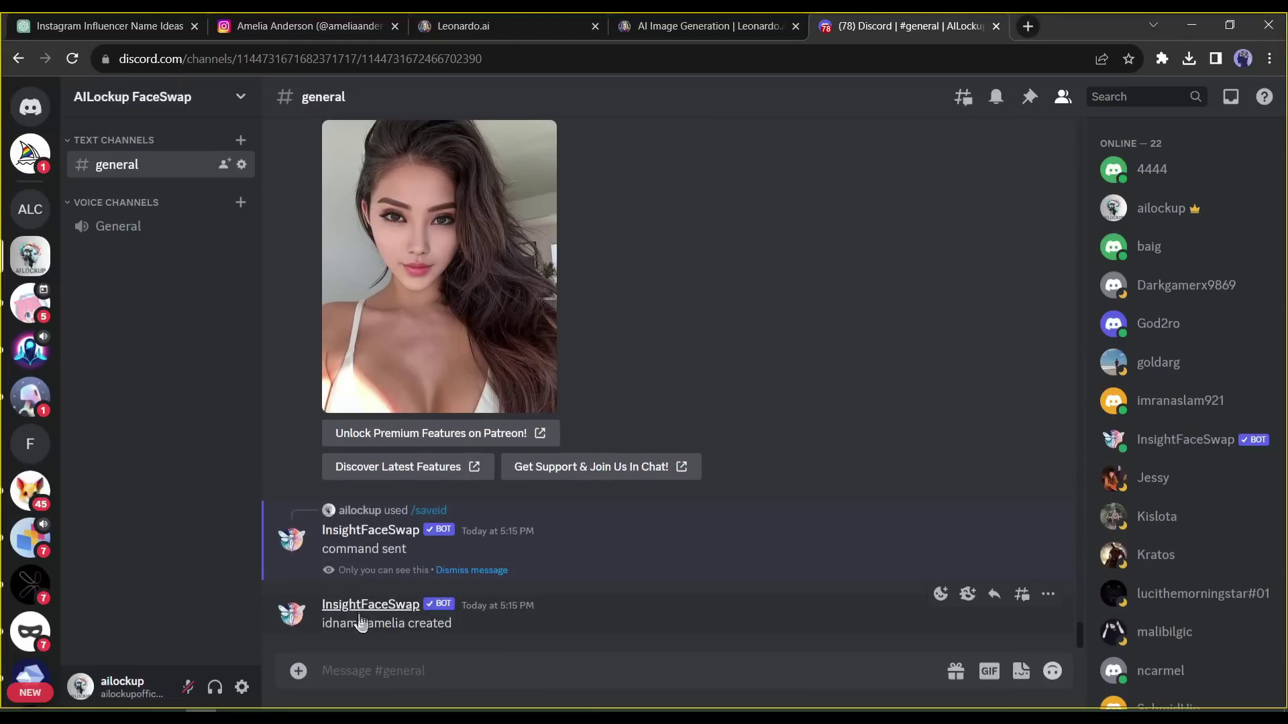
- Bring up the context menu on 'amelia' in the bot's reply to copy it
right_click(377, 624)
click(368, 624)
right_click(404, 623)
- Face-swap amelia onto the beach photo with /swapid and preview the result
click(477, 460)
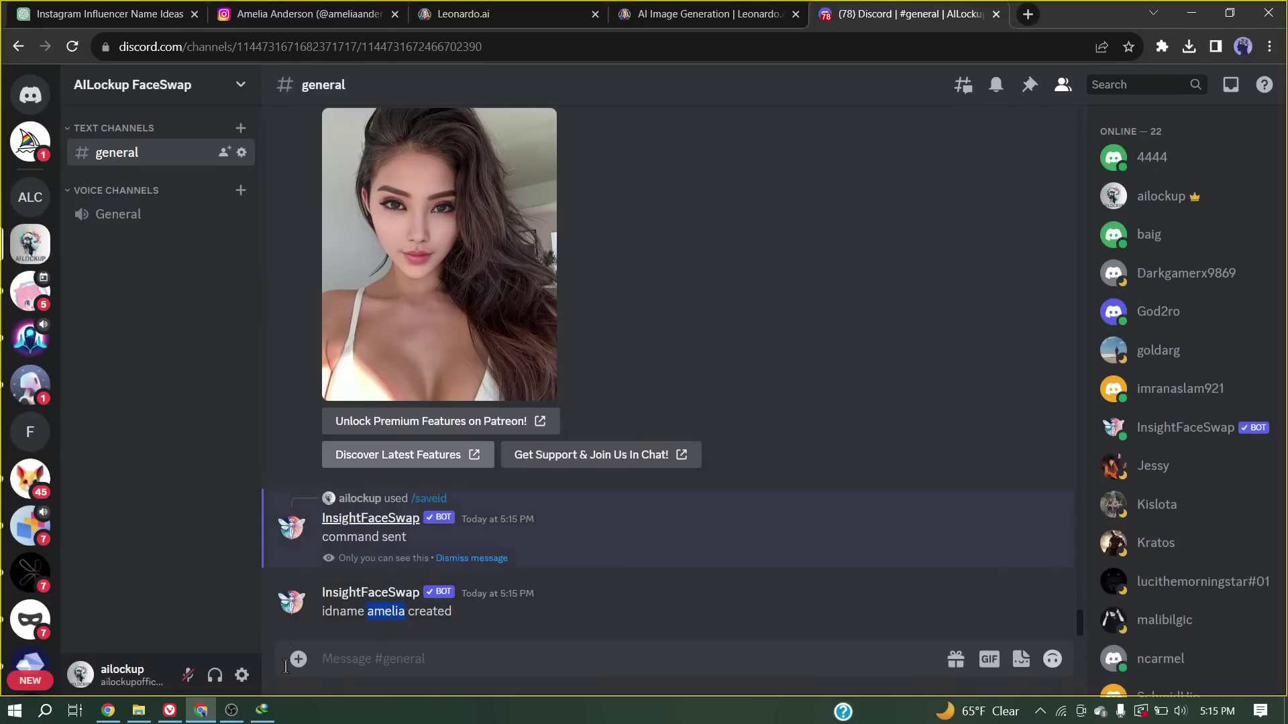
click(338, 676)
text(/swa)
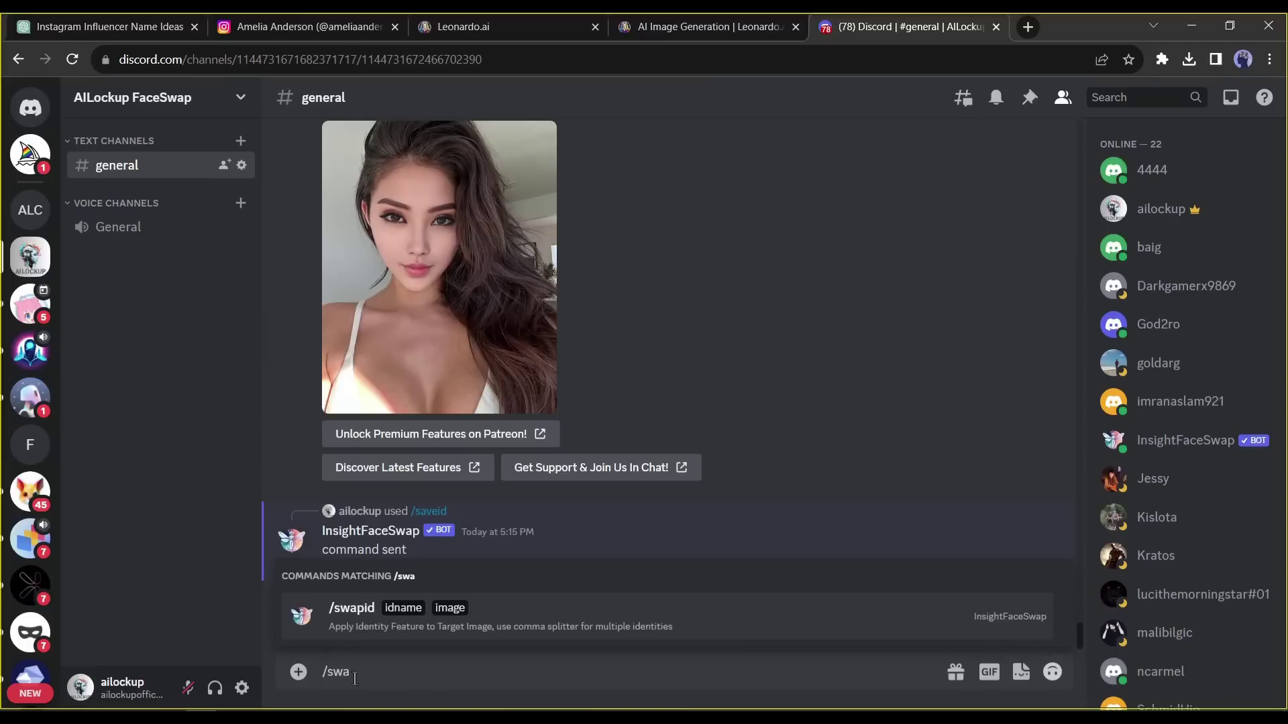
key(Tab)
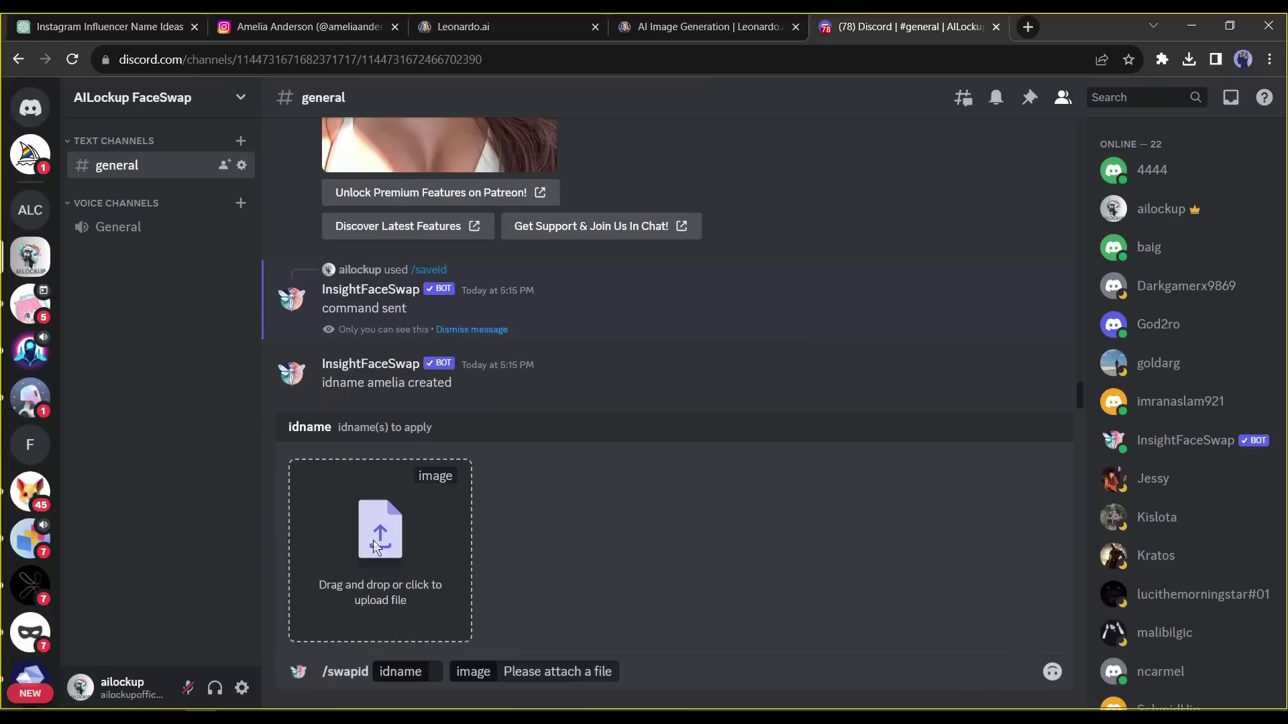
click(369, 534)
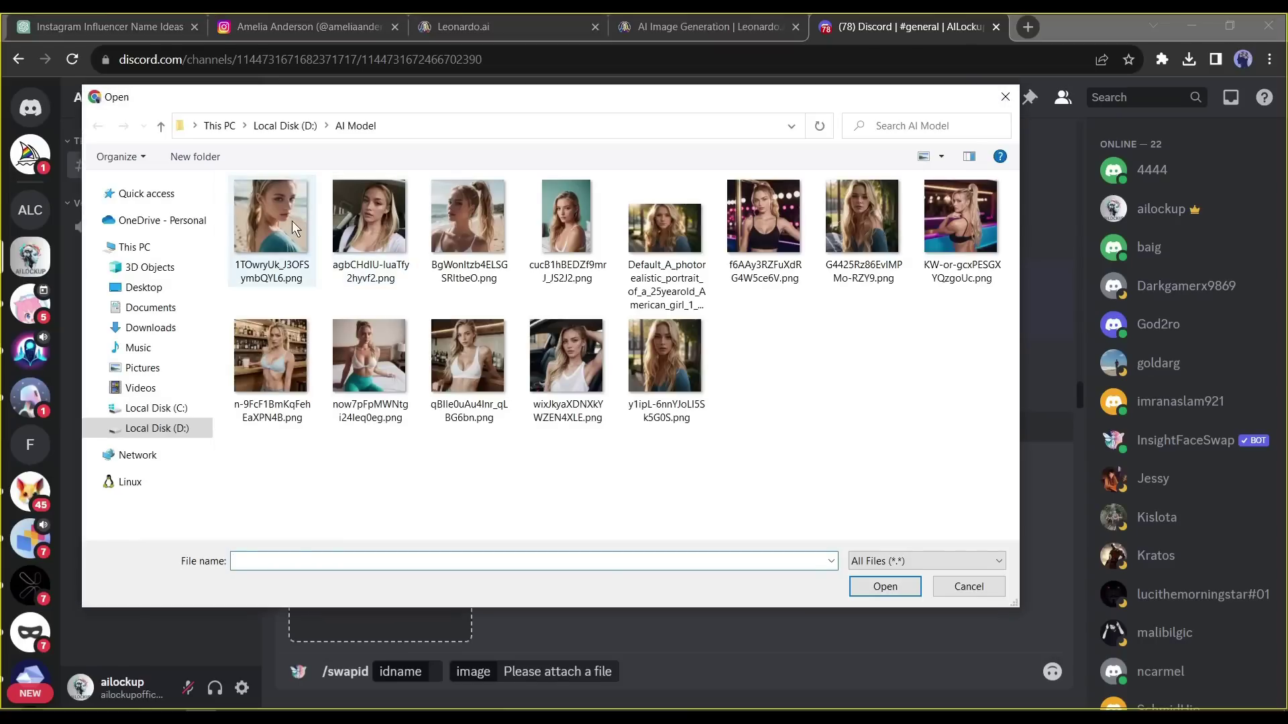
double_click(272, 221)
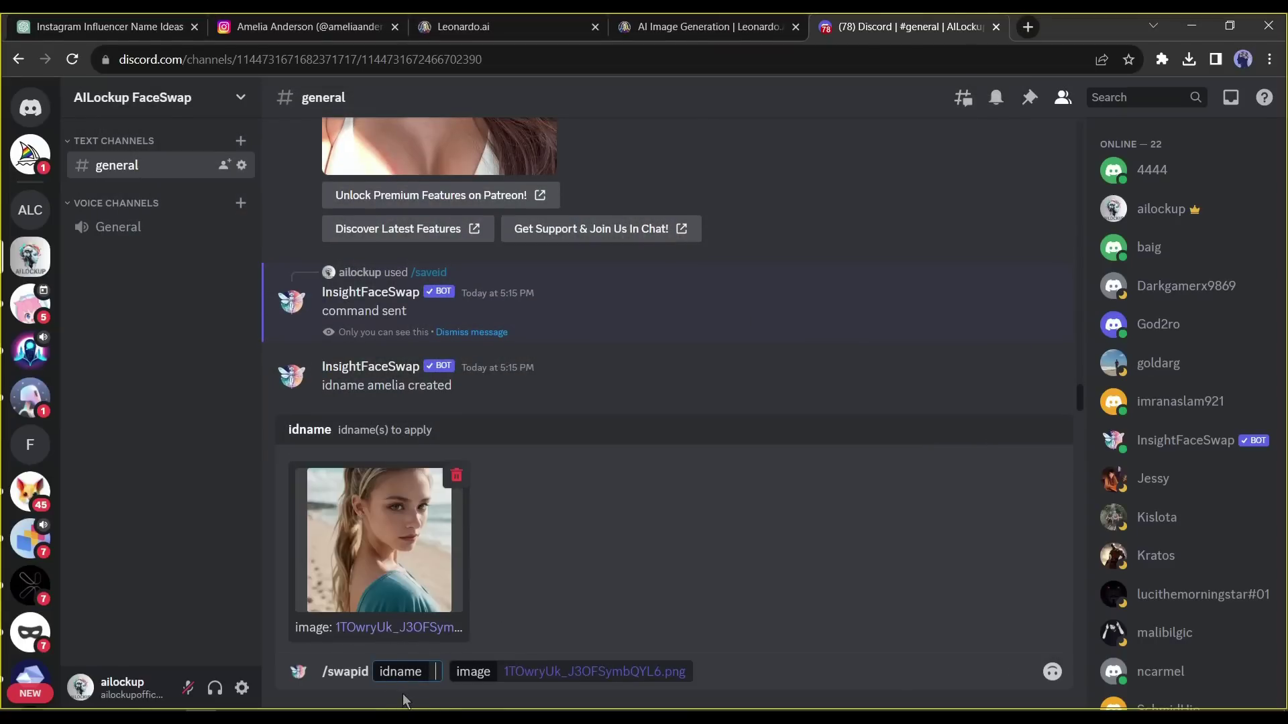
key(ctrl+v)
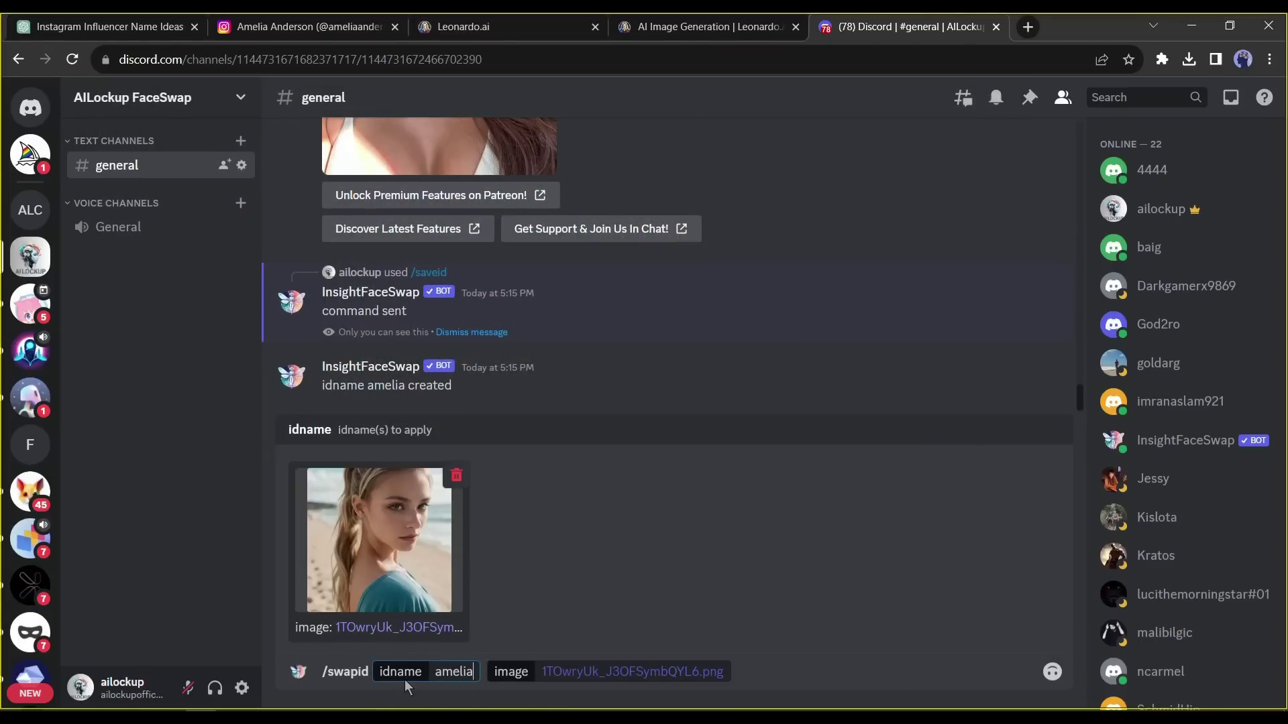
key(Return)
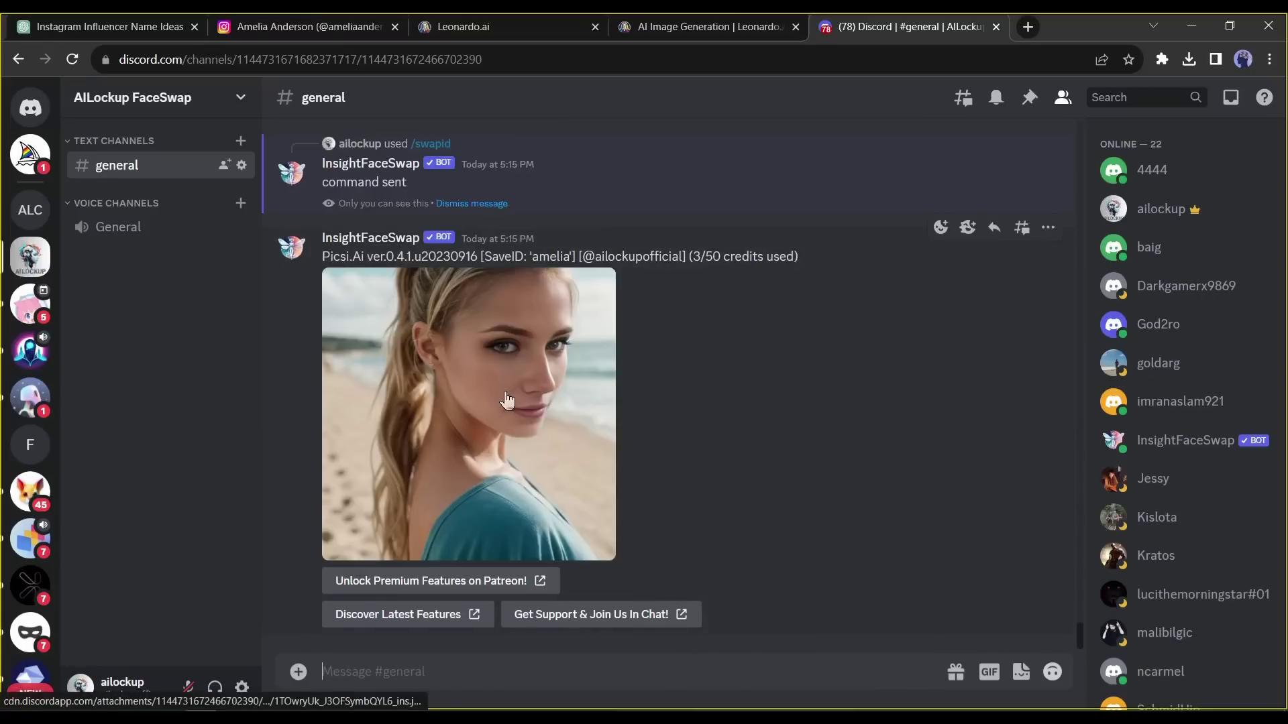
click(505, 393)
key(Escape)
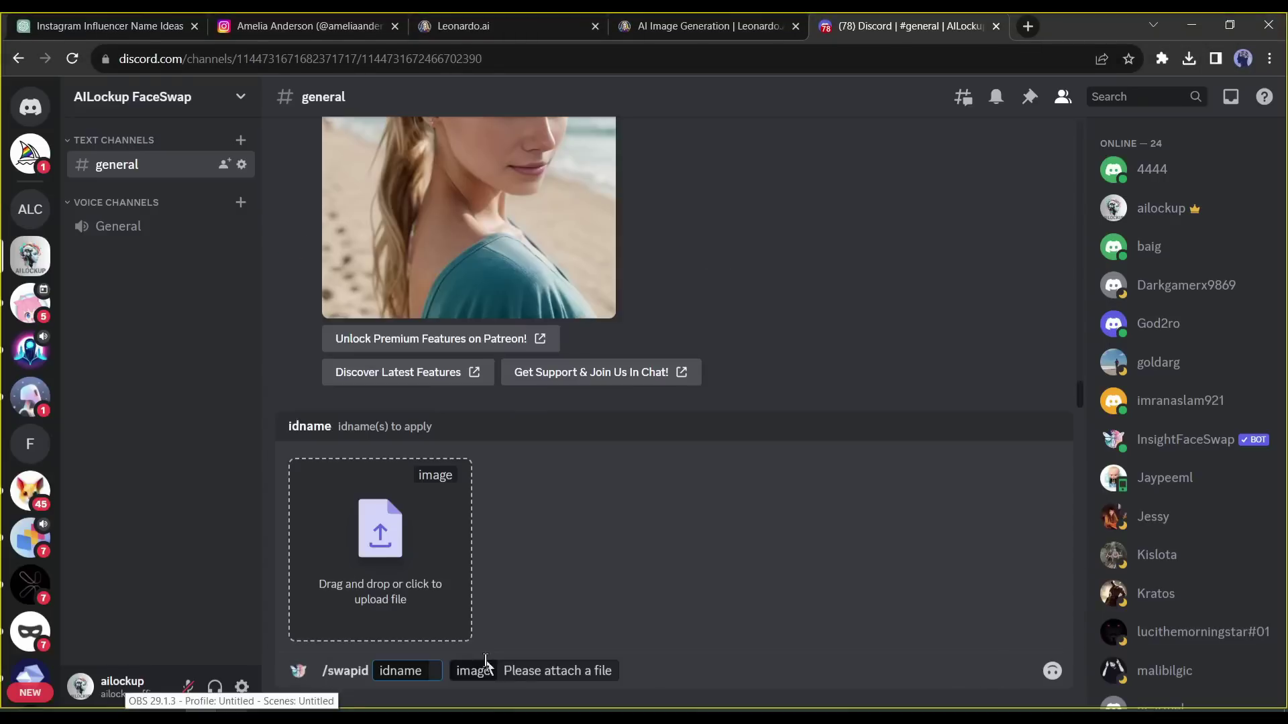
- Face-swap amelia onto the car photo and save the resulting image
click(379, 543)
double_click(421, 303)
key(Return)
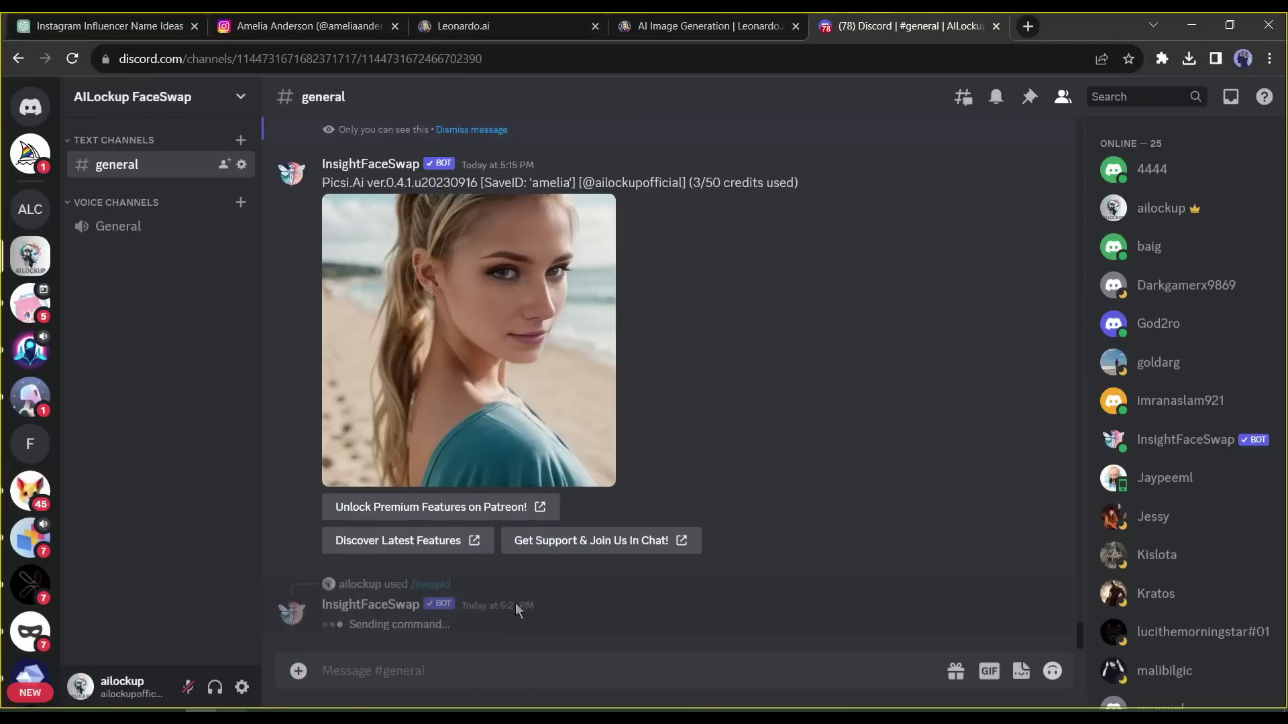
click(591, 415)
right_click(617, 510)
click(644, 550)
key(Return)
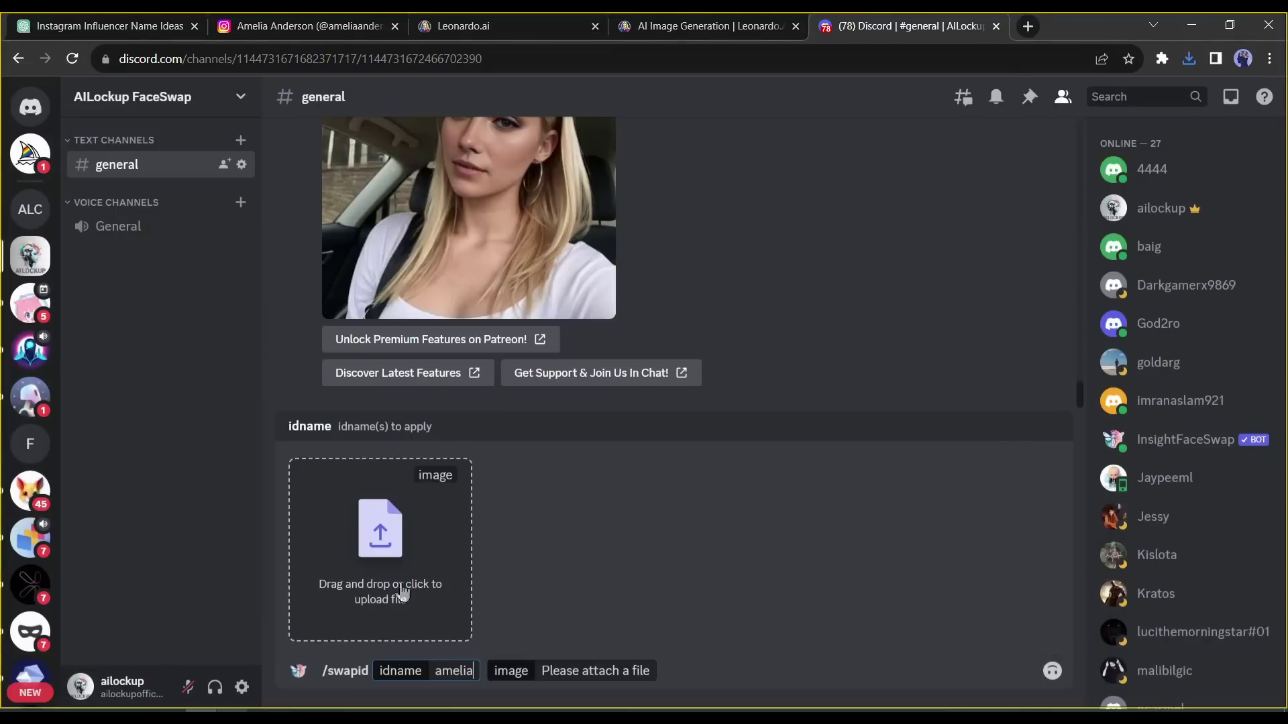
- Face-swap amelia onto the bar photo and save the full-size result
click(380, 570)
double_click(664, 355)
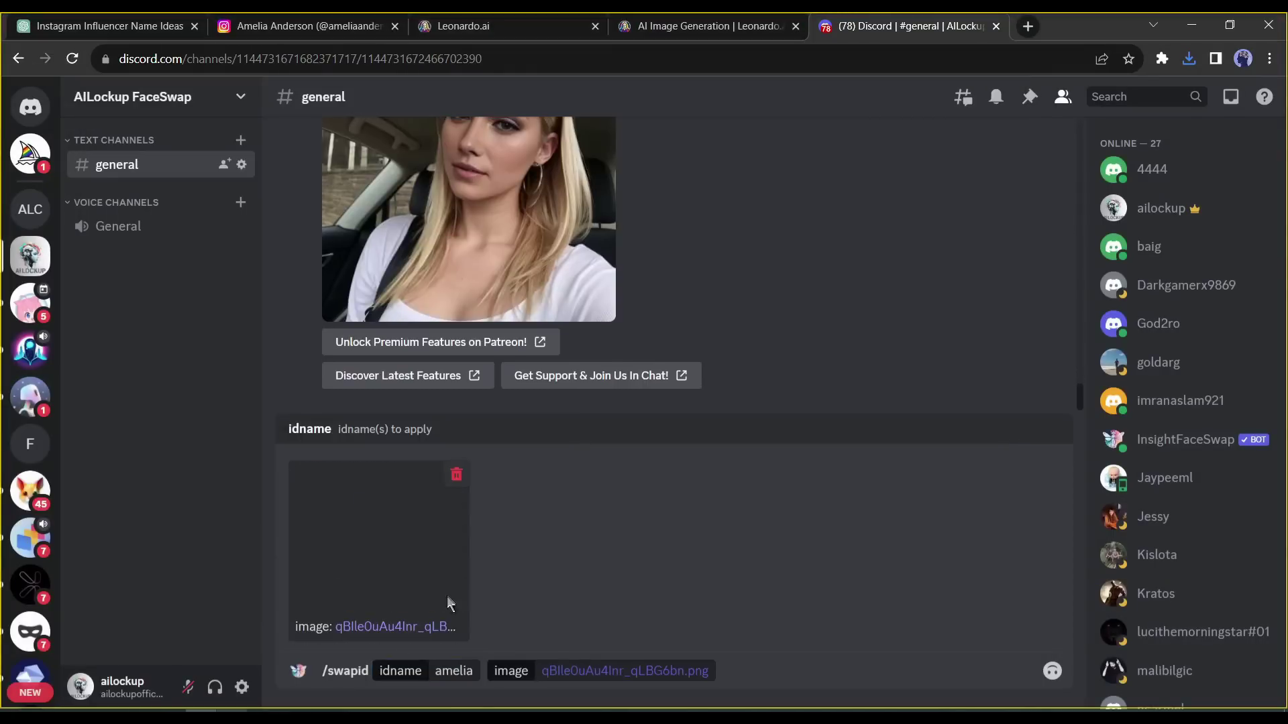
key(Return)
click(550, 437)
click(528, 585)
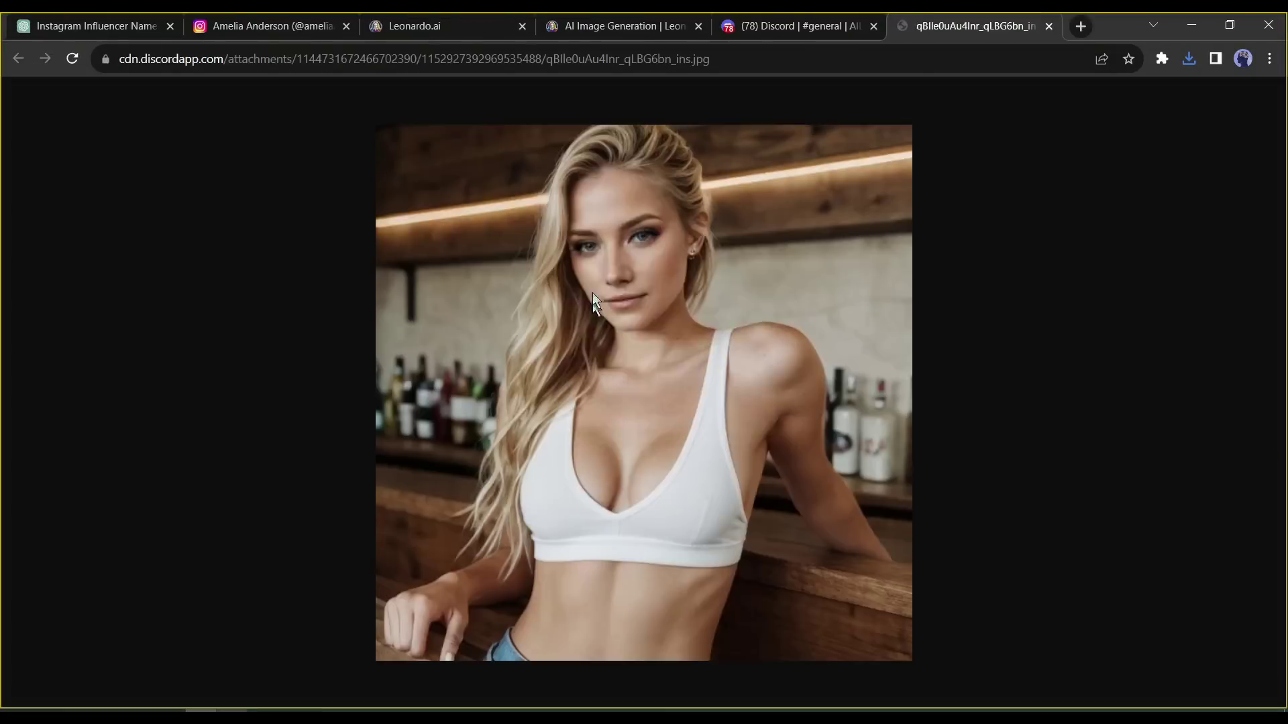
key(ctrl+s)
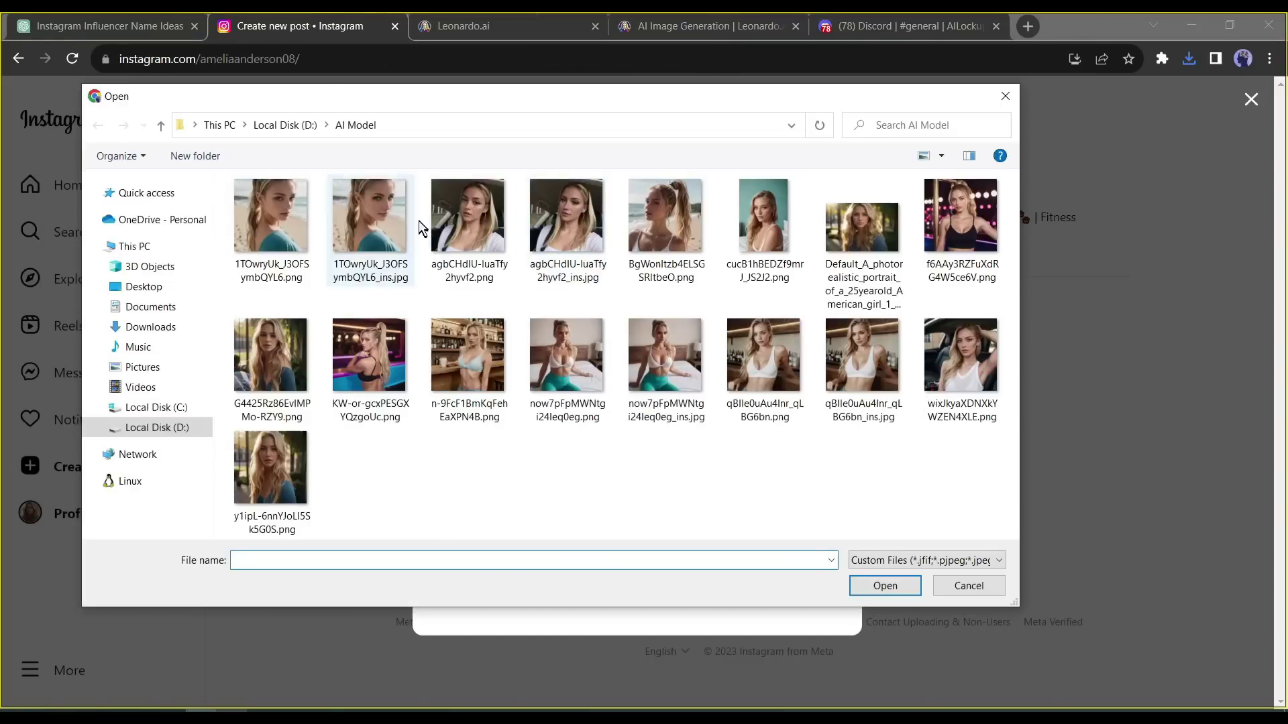
- Post the face-swapped _ins beach photo captioned 'Vacation time #sea #sealife'
double_click(369, 221)
click(833, 168)
click(865, 205)
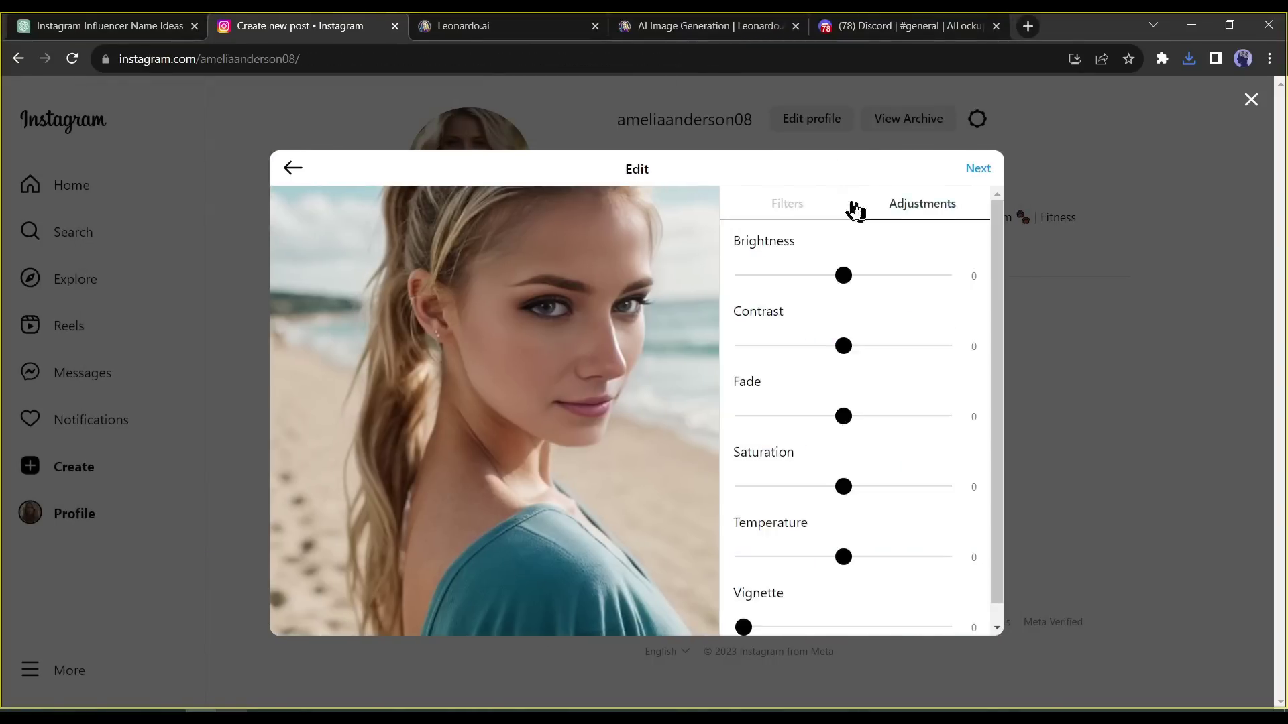
click(972, 167)
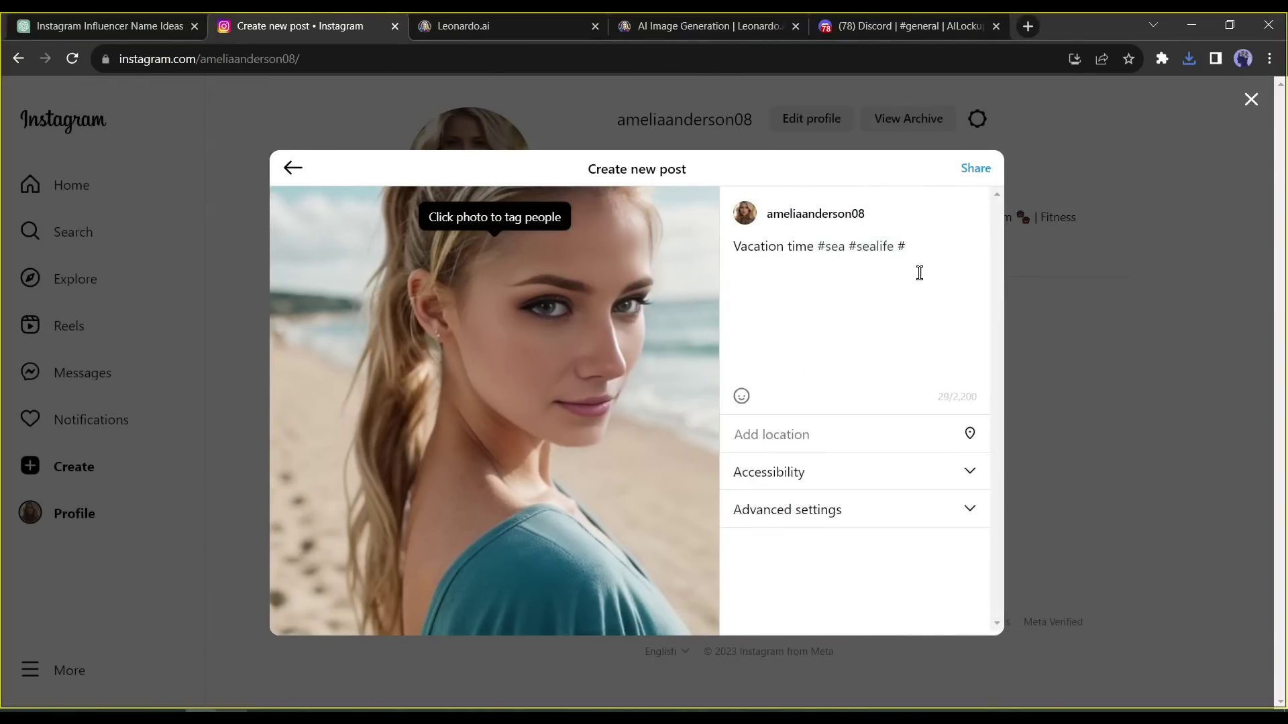
click(976, 168)
key(Escape)
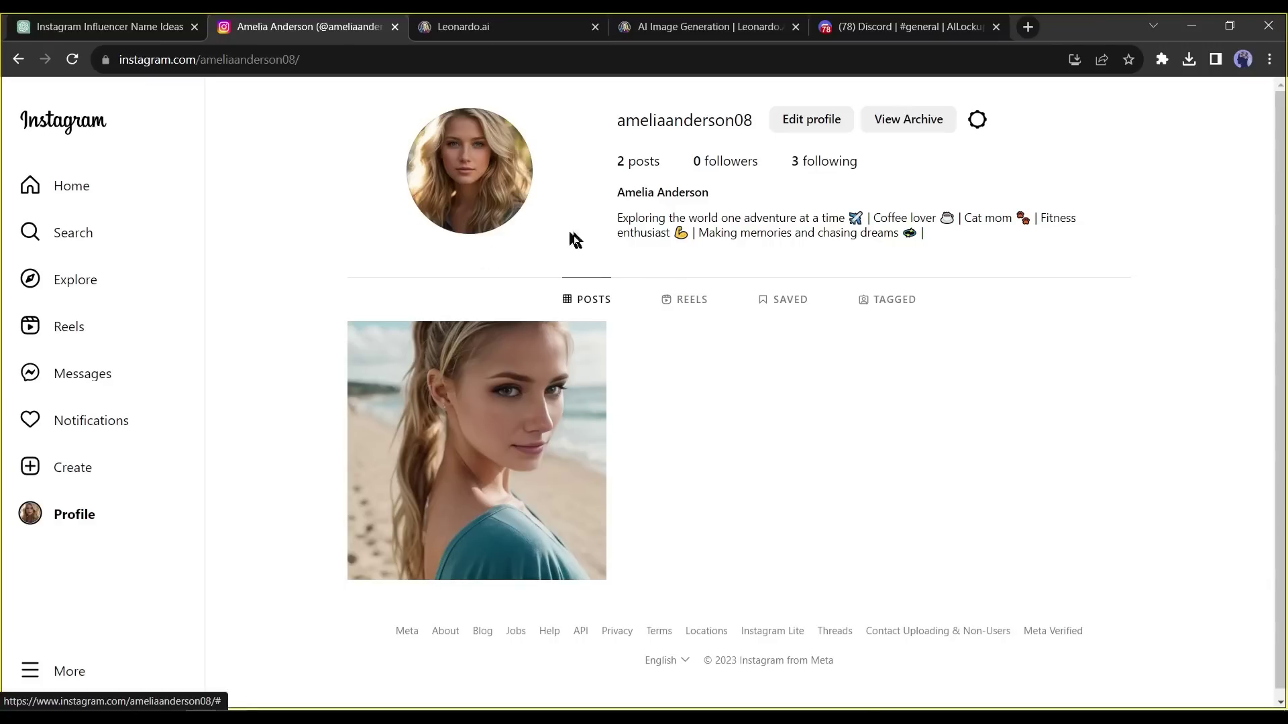
- Go to the Instagram home feed and scroll through several posts
click(74, 182)
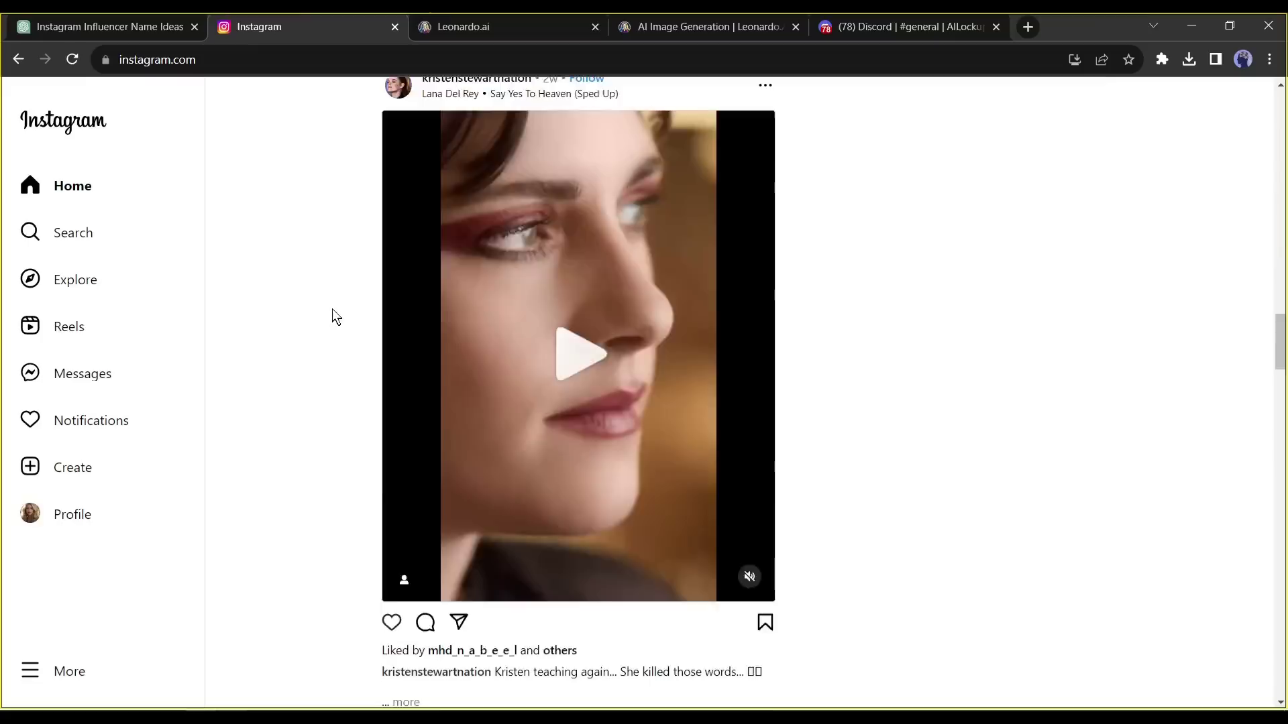
scroll(380, 315, down, 9)
scroll(379, 314, down, 20)
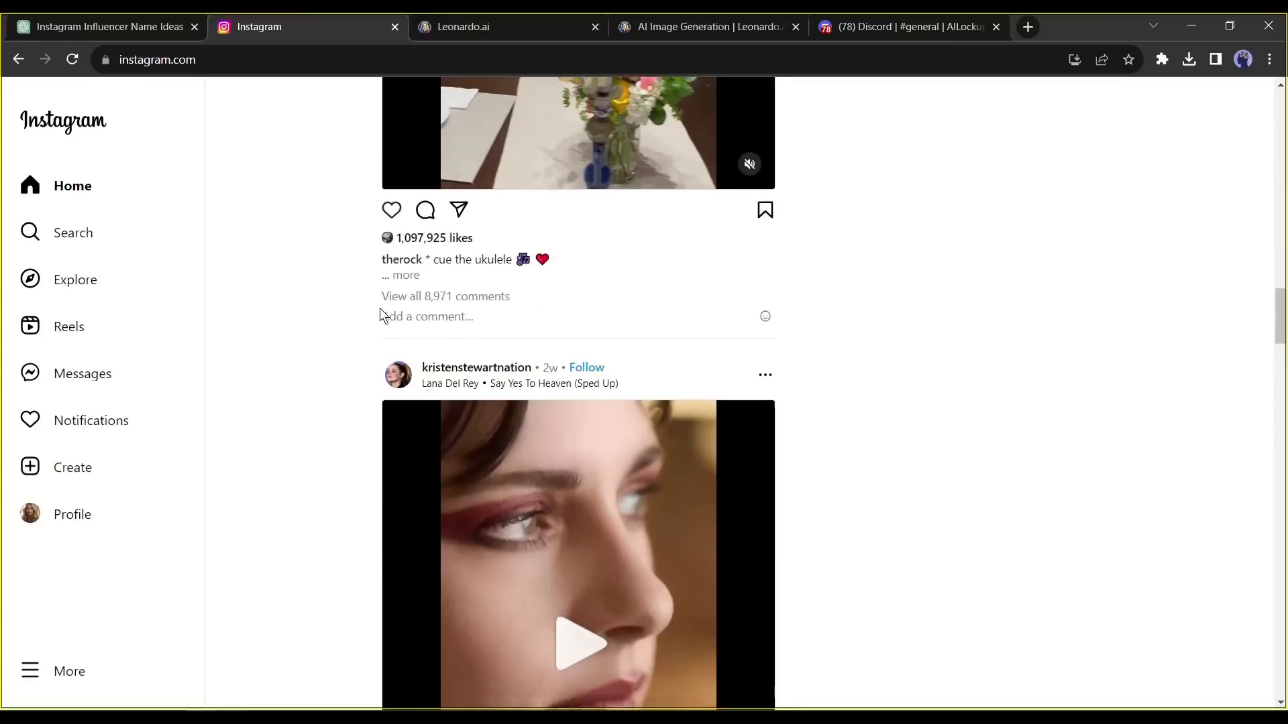
scroll(380, 308, up, 10)
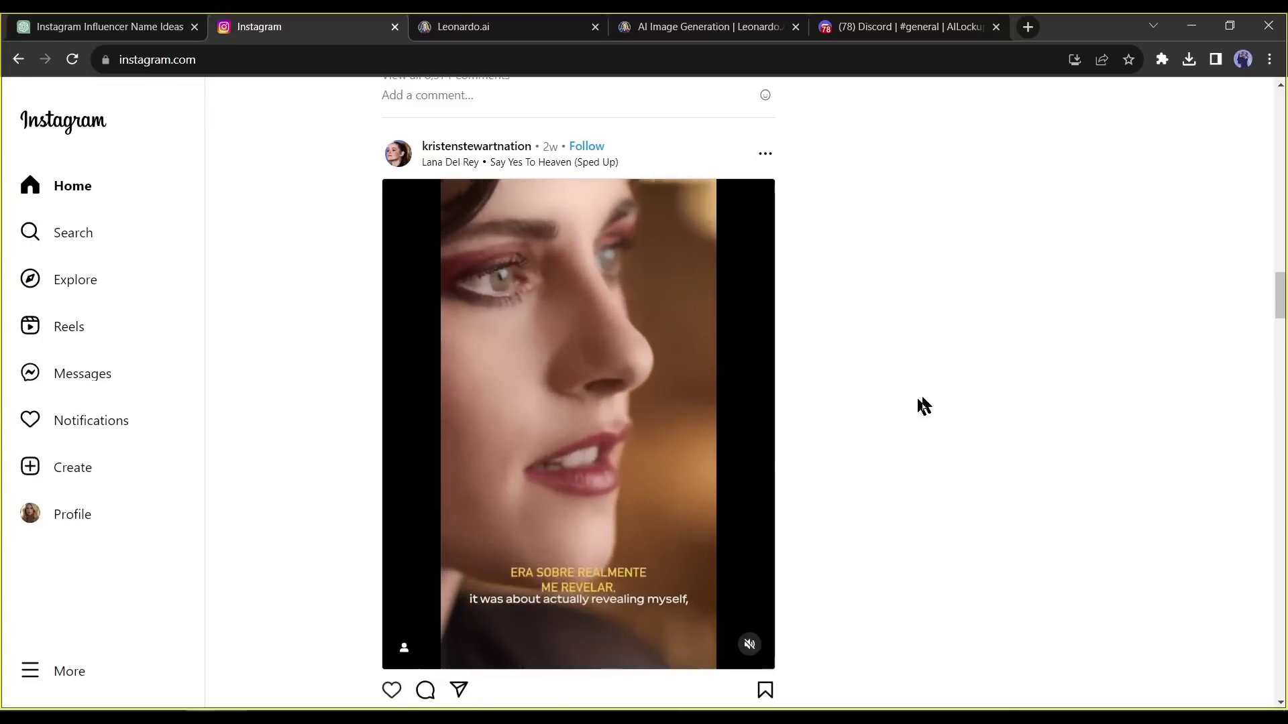
scroll(903, 411, down, 12)
scroll(860, 422, down, 7)
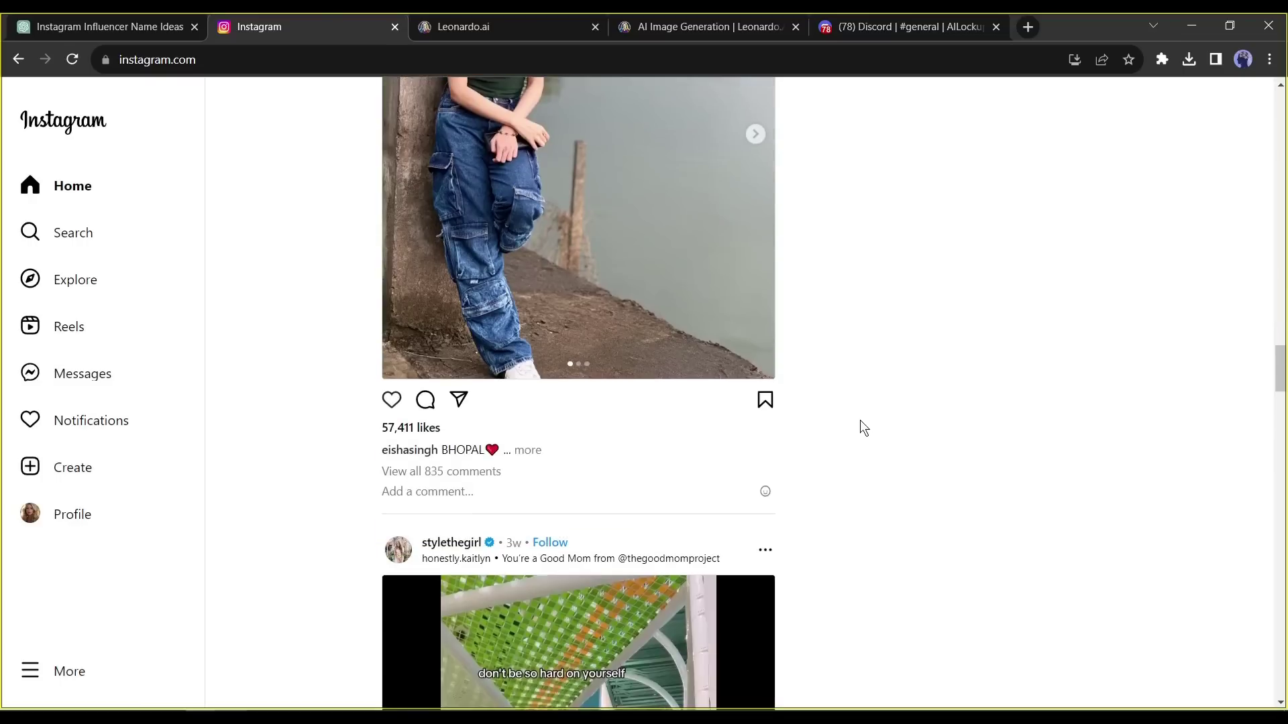
scroll(859, 420, down, 15)
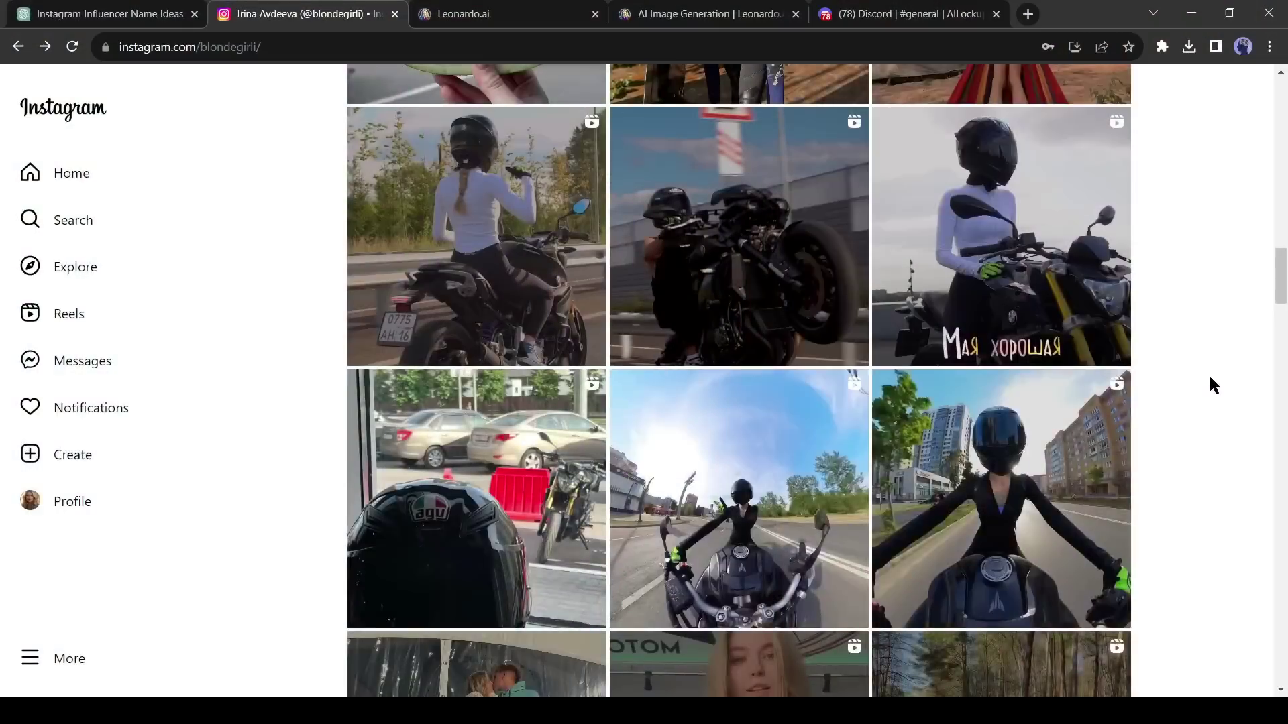
- Scroll the blonde creator's profile and show her REELS tab
scroll(1211, 382, up, 10)
scroll(1213, 382, up, 4)
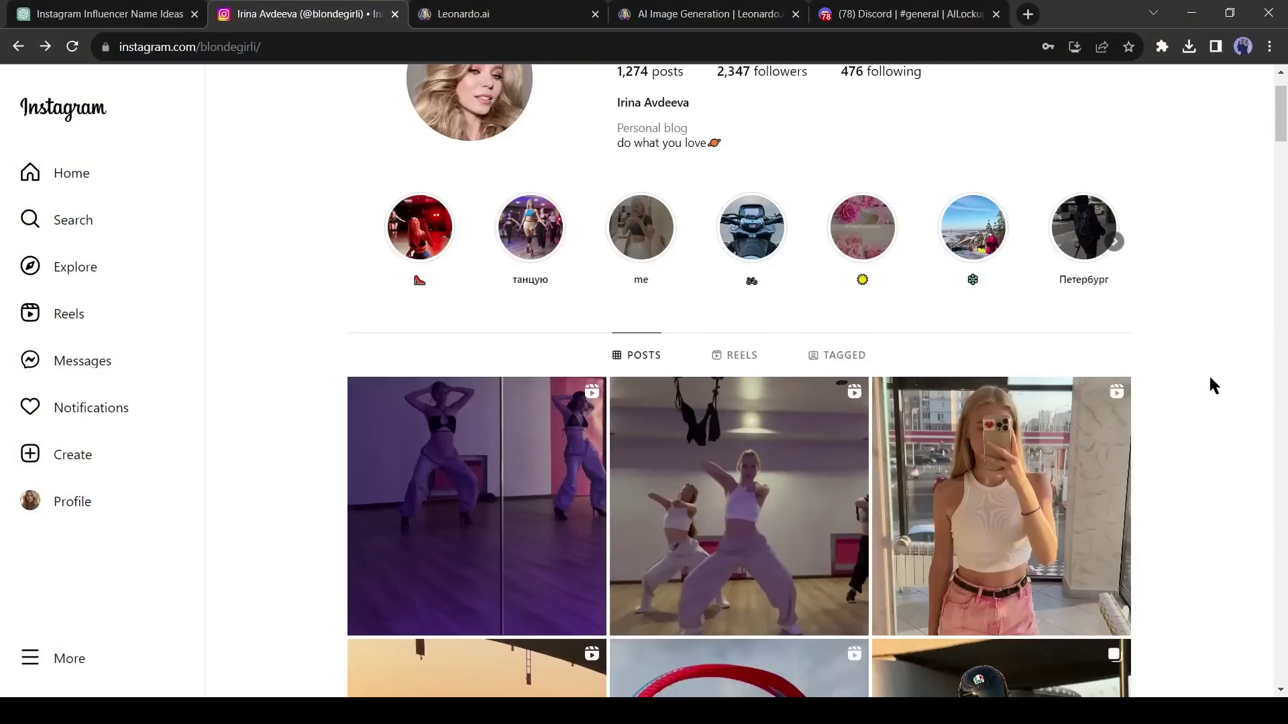
scroll(1213, 383, down, 3)
click(728, 190)
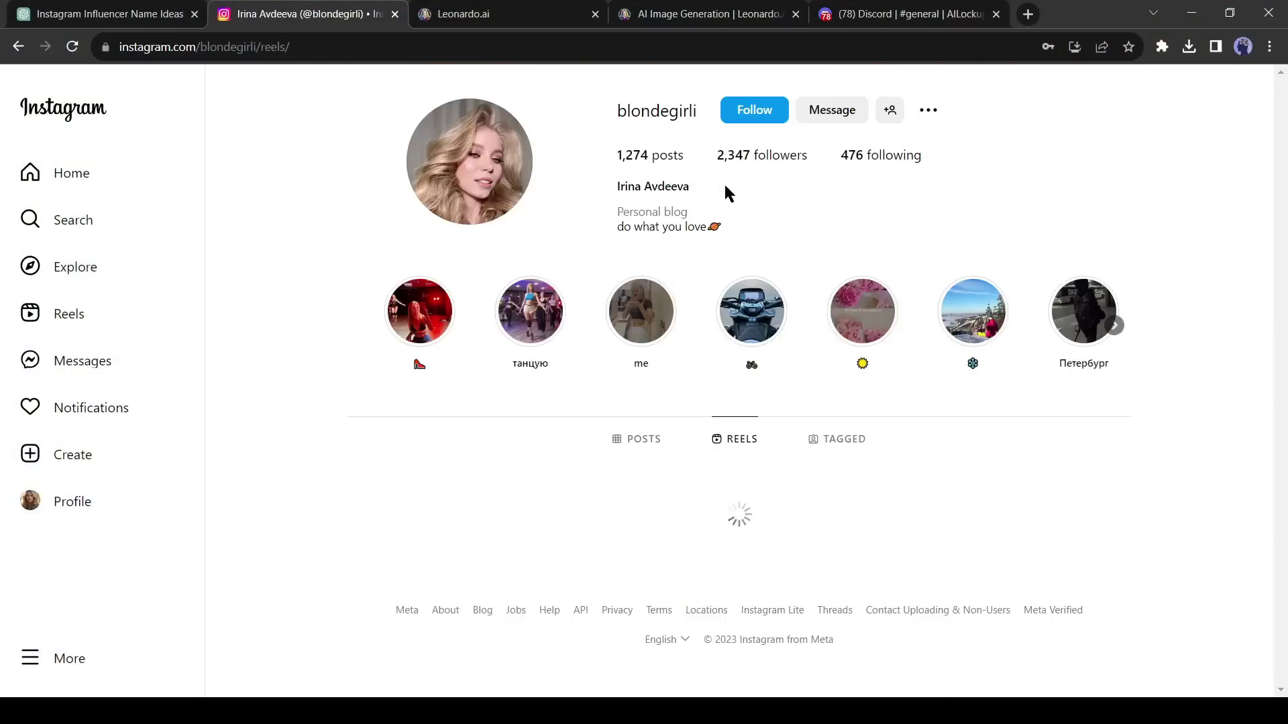
- Download several of her reels as videos via Snapinsta using their copied links
scroll(929, 480, down, 7)
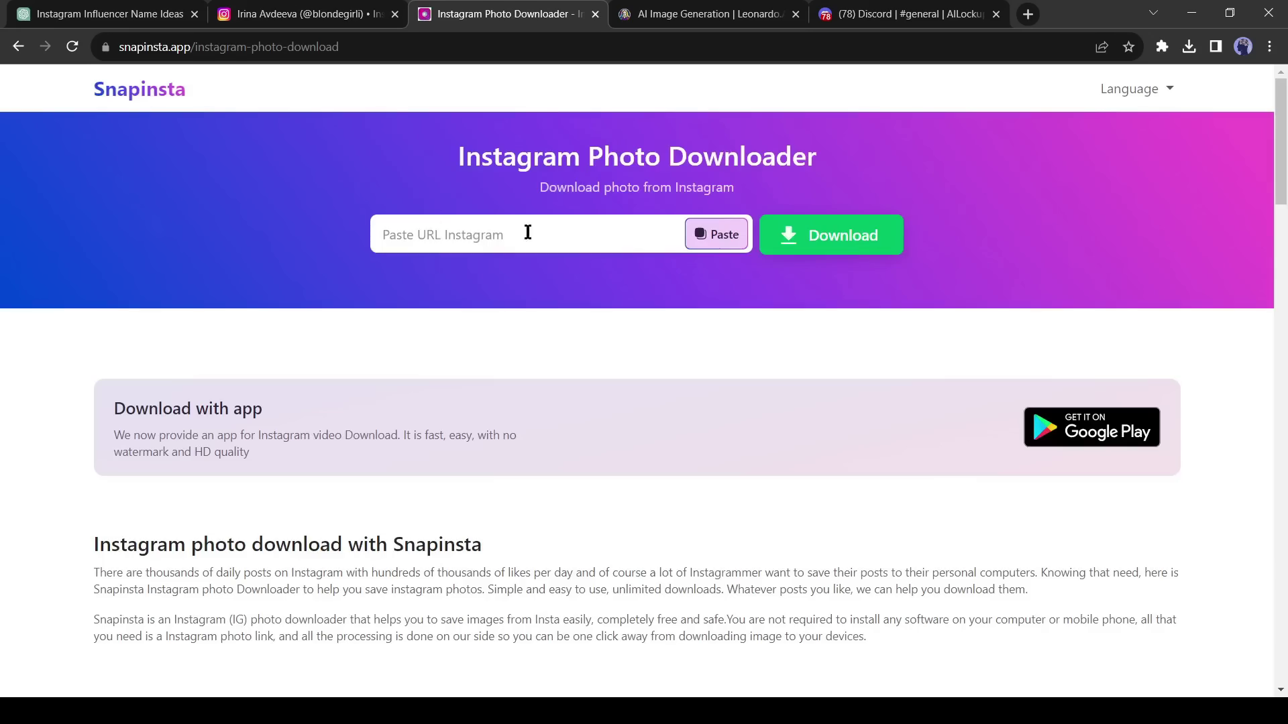
click(716, 233)
click(852, 238)
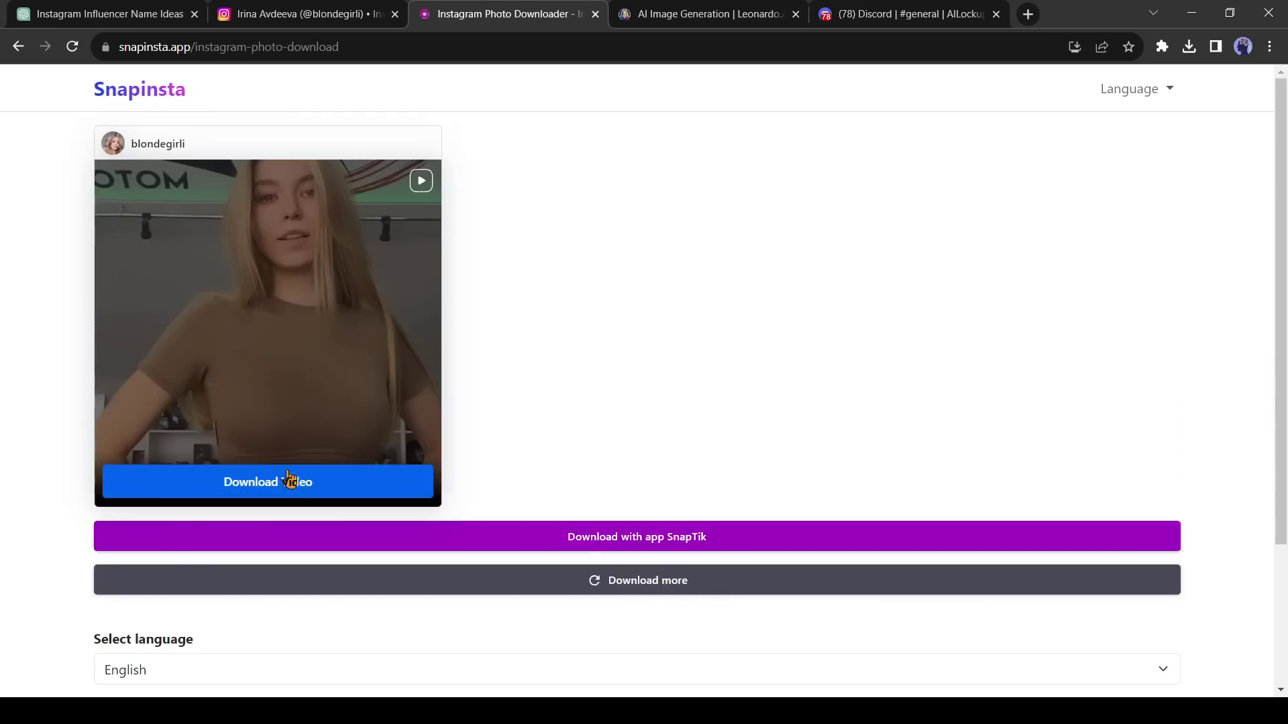
click(1064, 351)
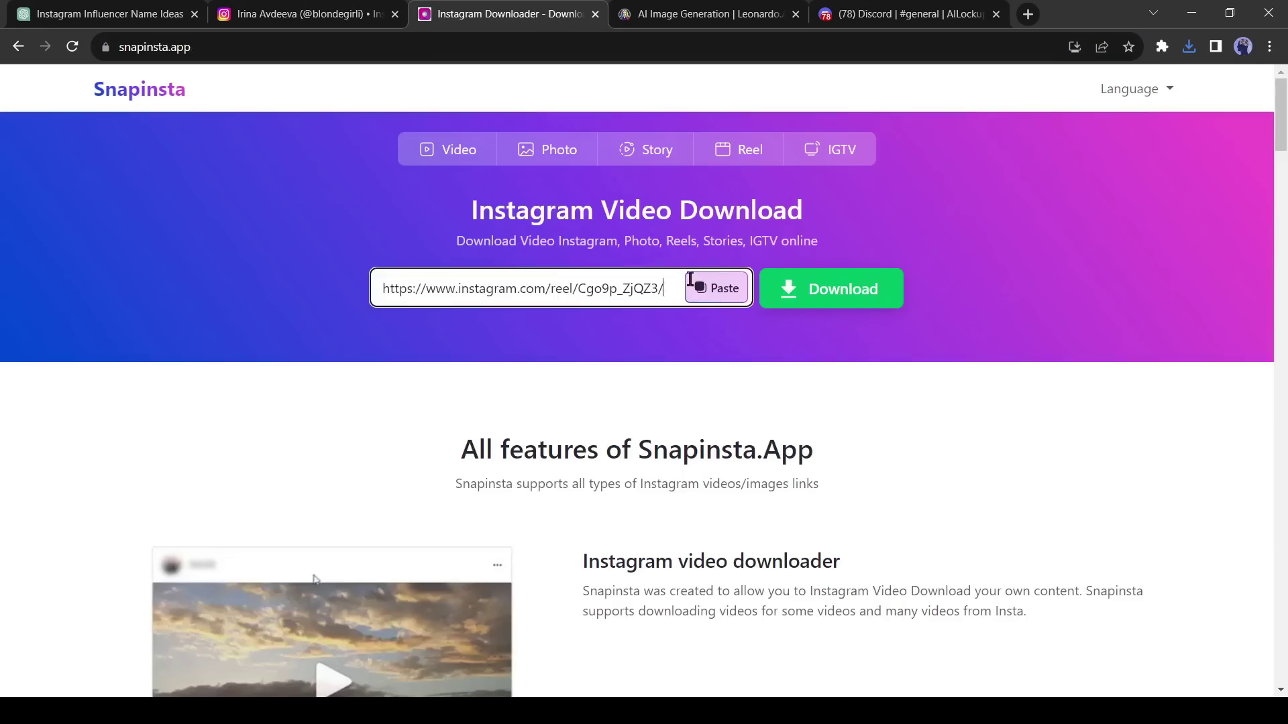
click(834, 288)
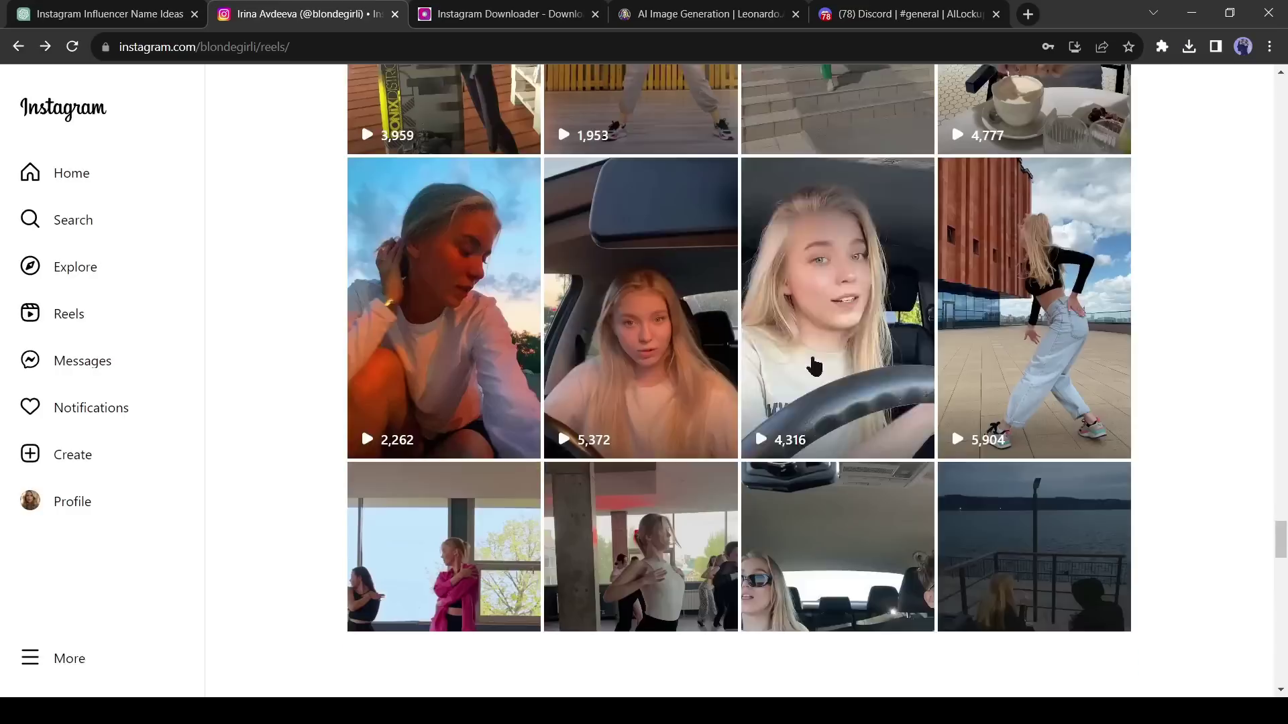
click(814, 367)
click(201, 46)
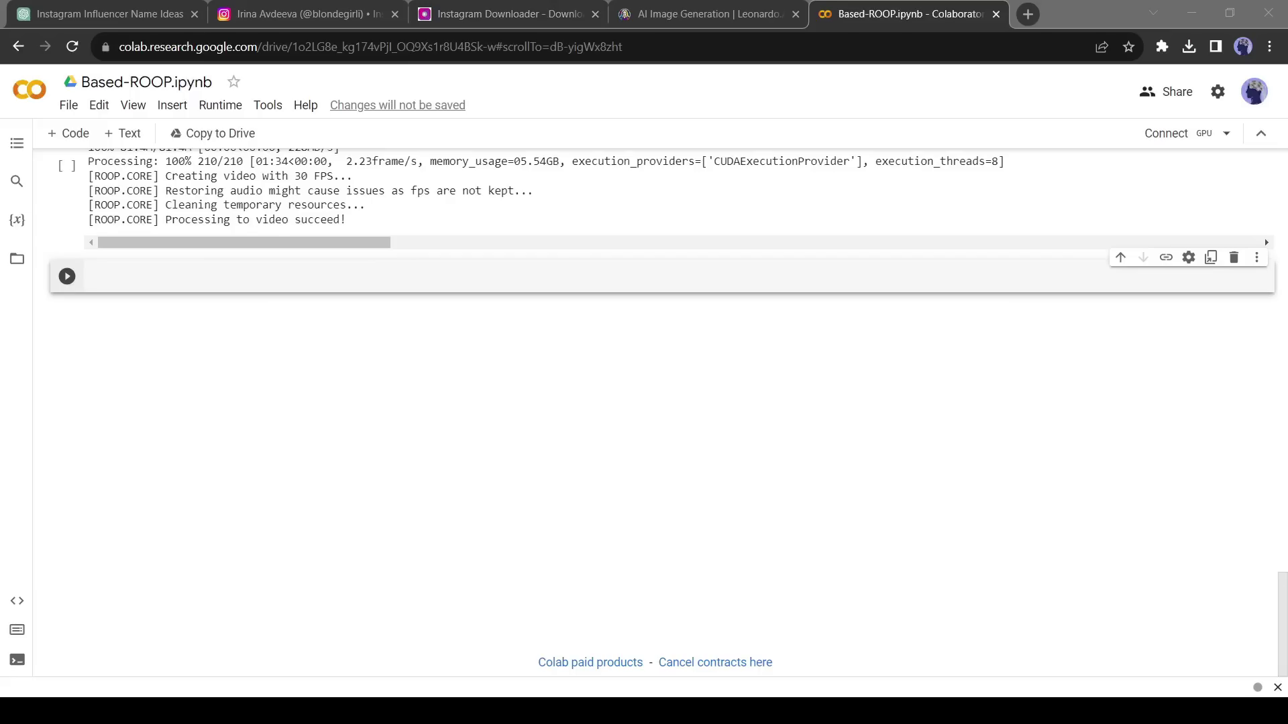
- Scroll the Based-ROOP notebook up to the 'Clone roop repo and install dependencies' cell
click(89, 277)
scroll(944, 415, up, 15)
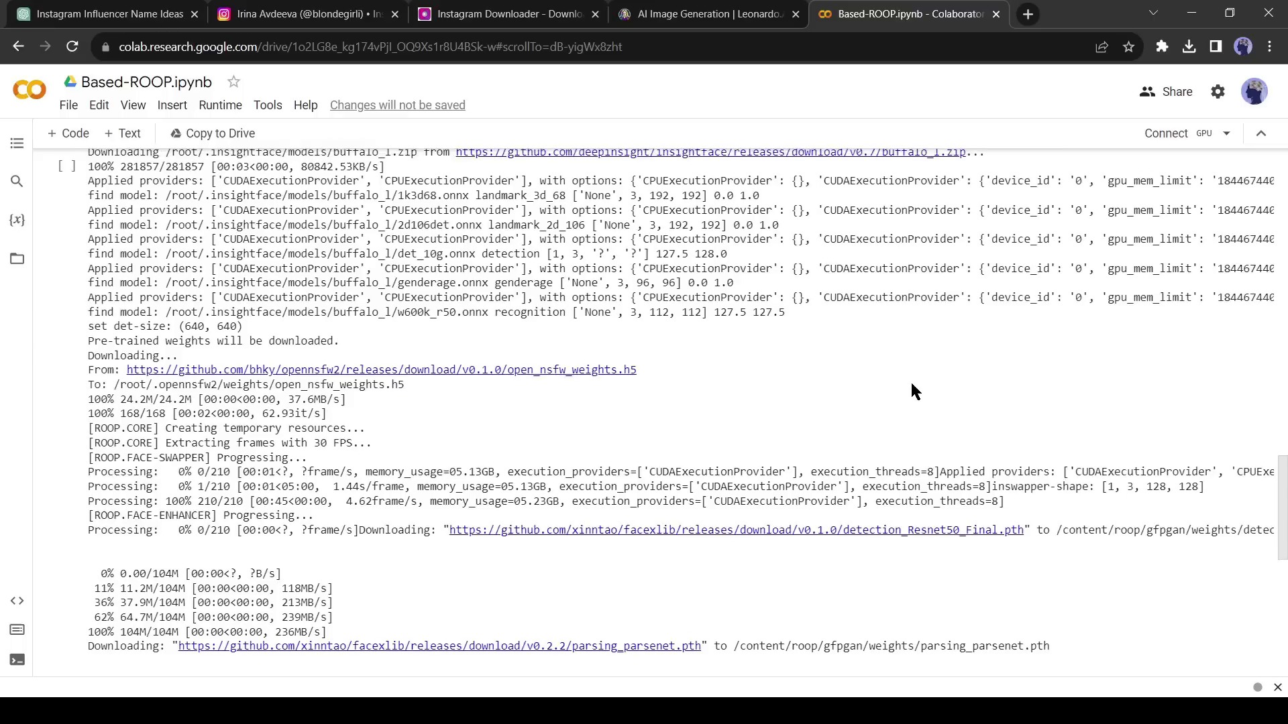
scroll(429, 422, up, 10)
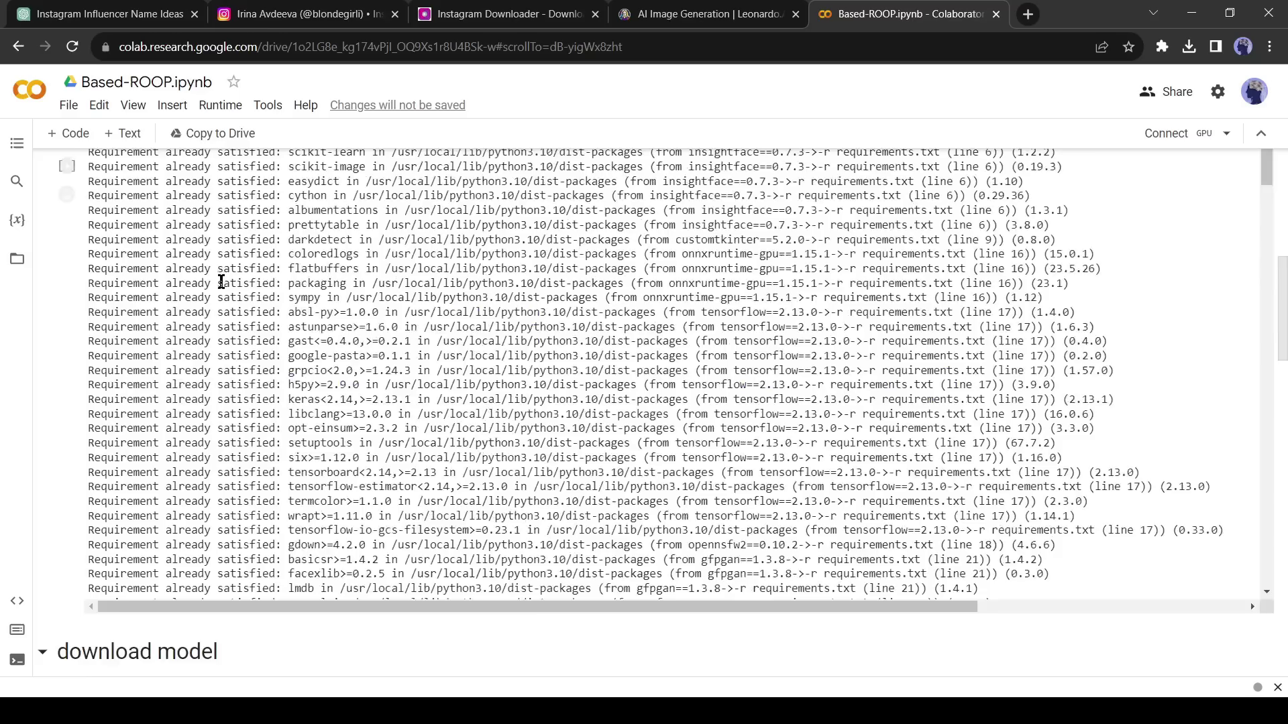
scroll(190, 200, up, 2)
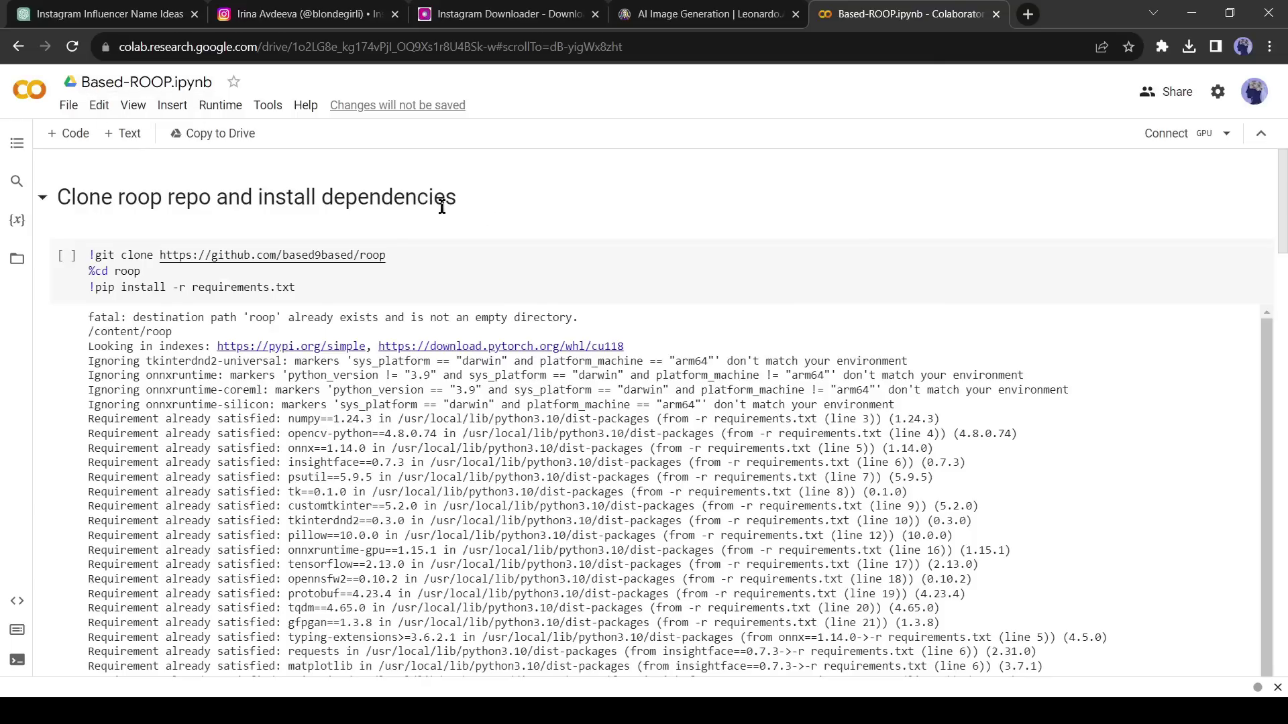
- Connect to a GPU runtime, run the clone-and-install cell anyway, and begin a Files upload
click(1167, 137)
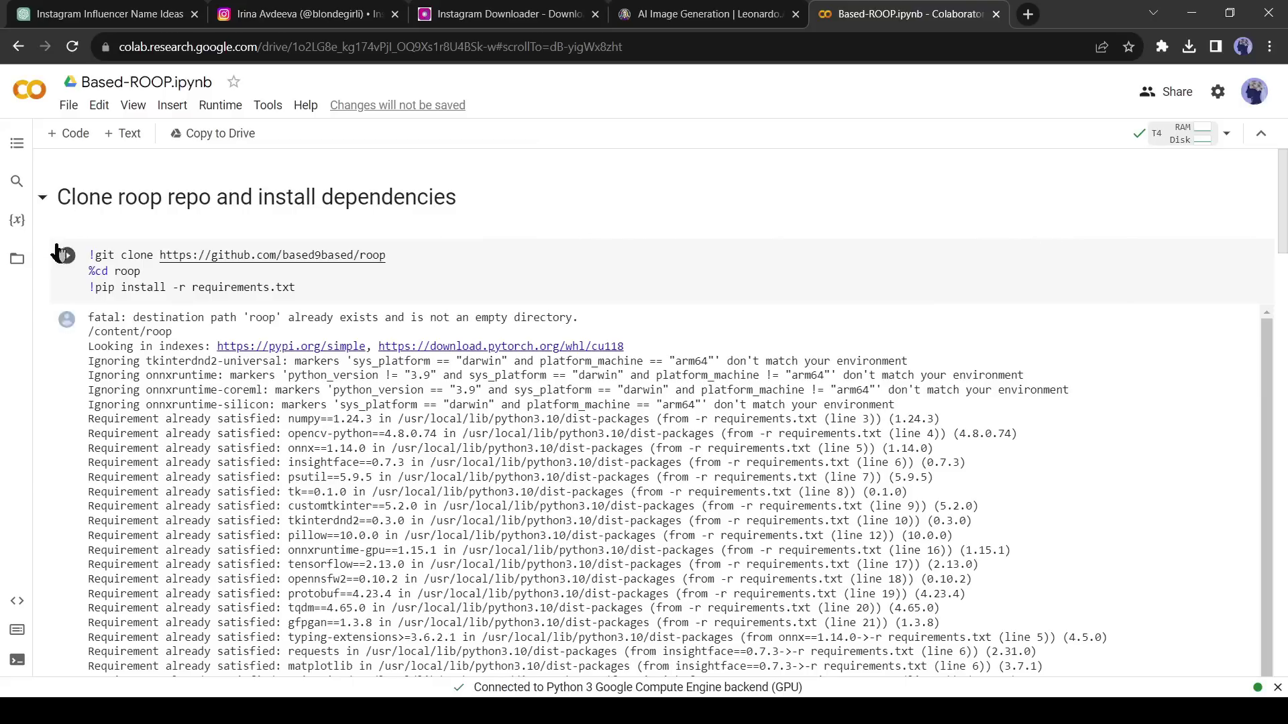
drag(65, 199, 404, 201)
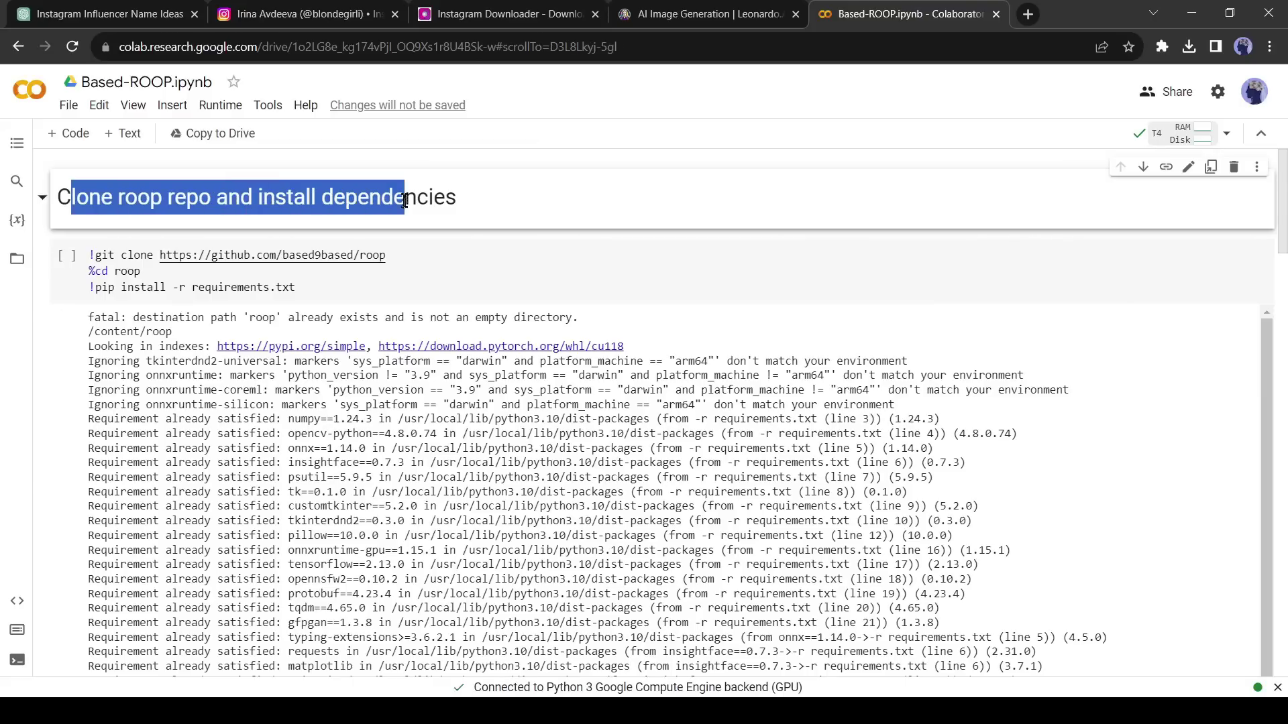
click(377, 200)
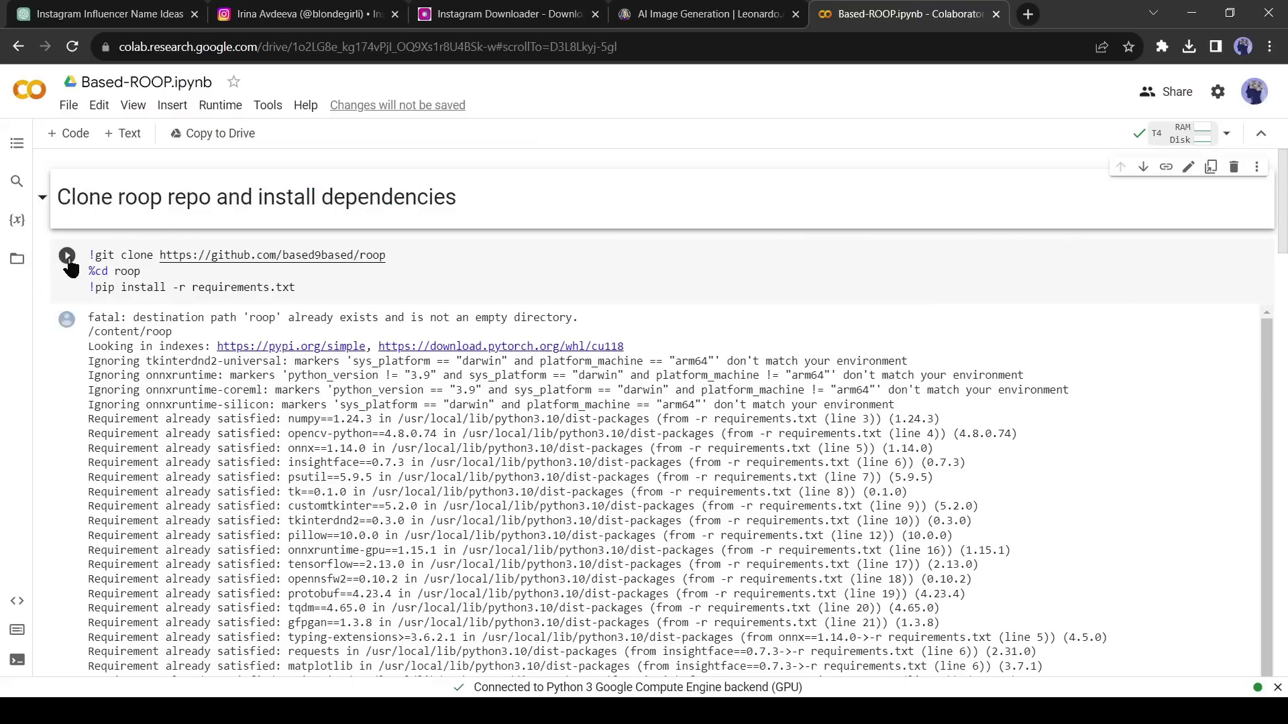
click(67, 256)
click(843, 466)
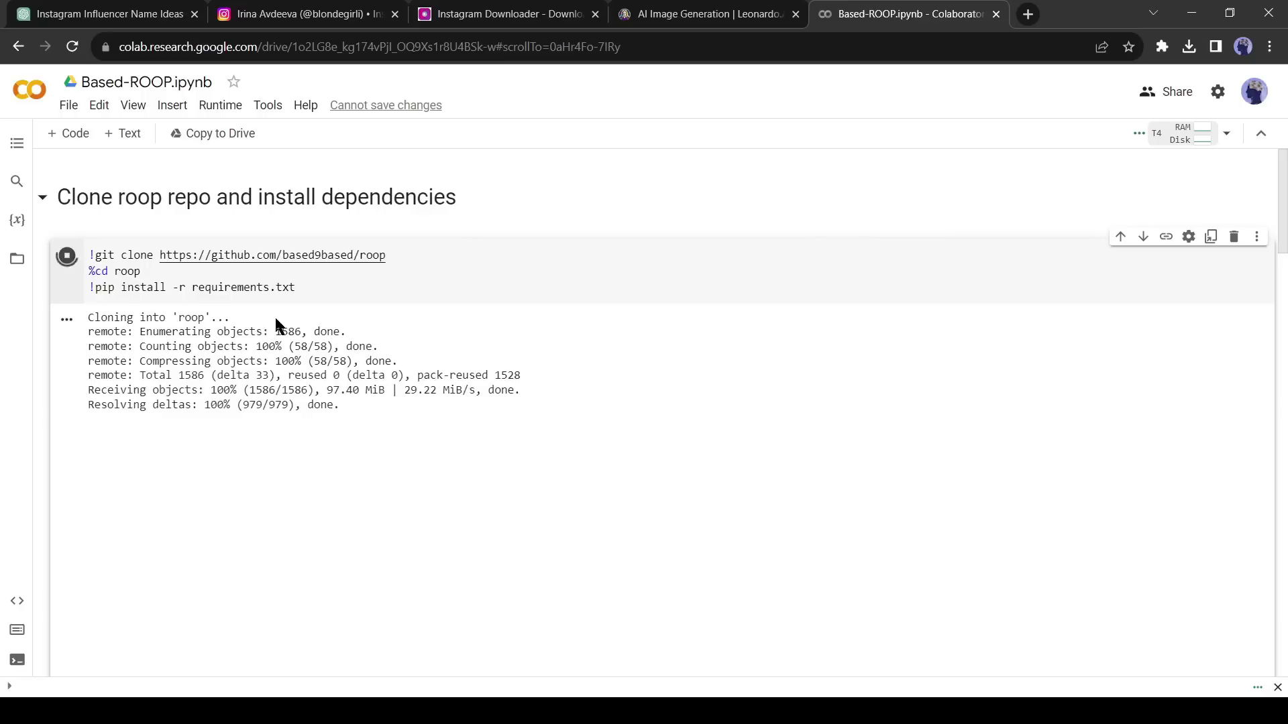
click(20, 261)
click(60, 175)
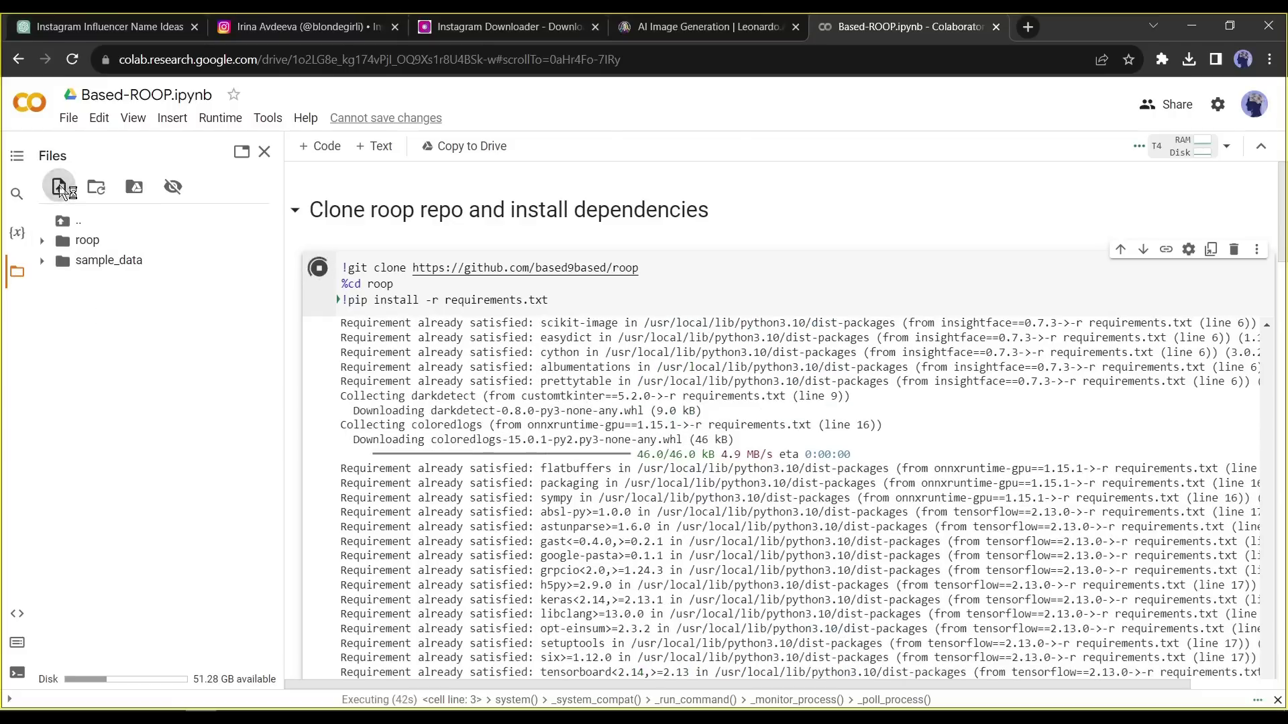
- In the upload dialog, rename the downloaded Snapinsta reel videos to Video1–Video3.mp4
click(59, 188)
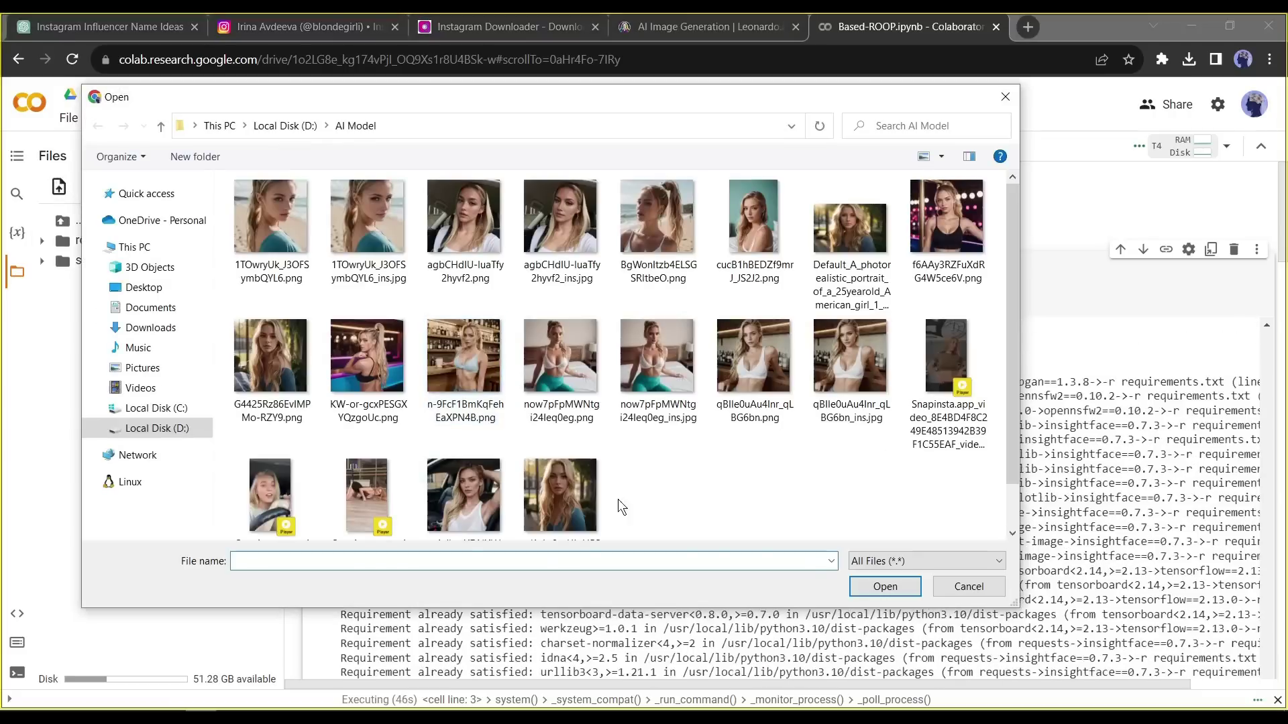
scroll(1013, 456, down, 1)
click(948, 322)
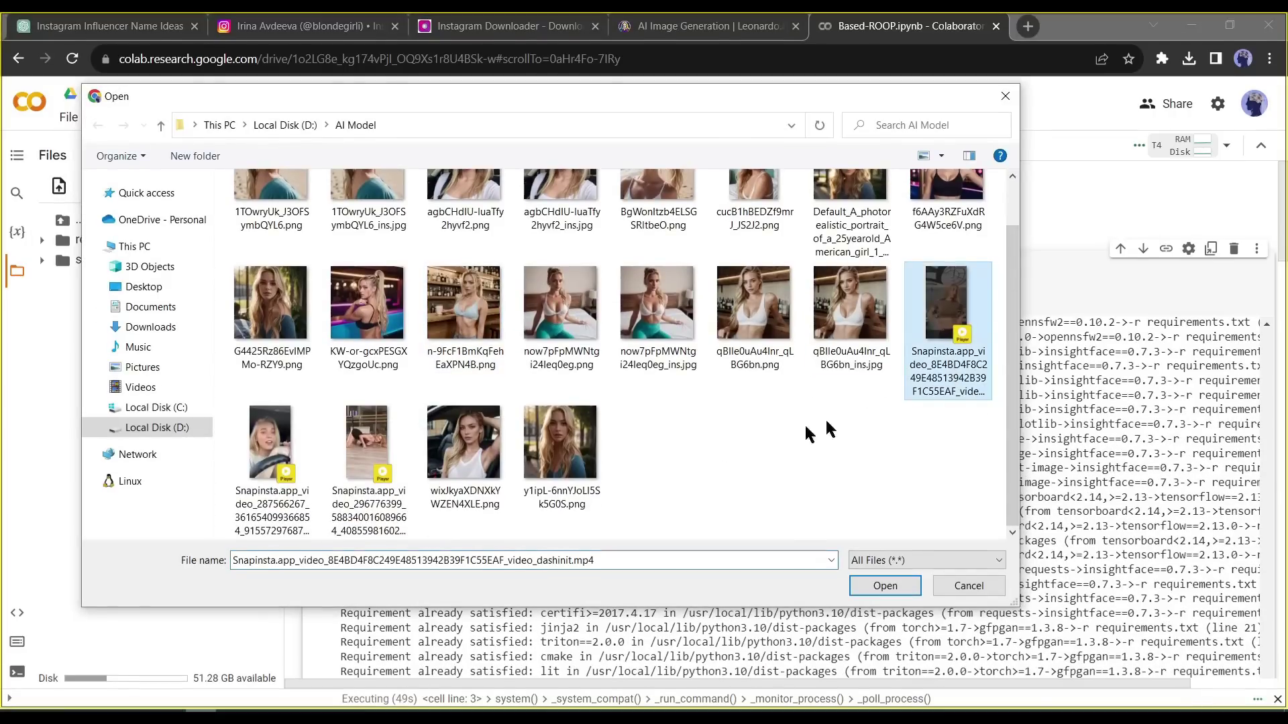
ctrl+click(251, 454)
ctrl+click(368, 471)
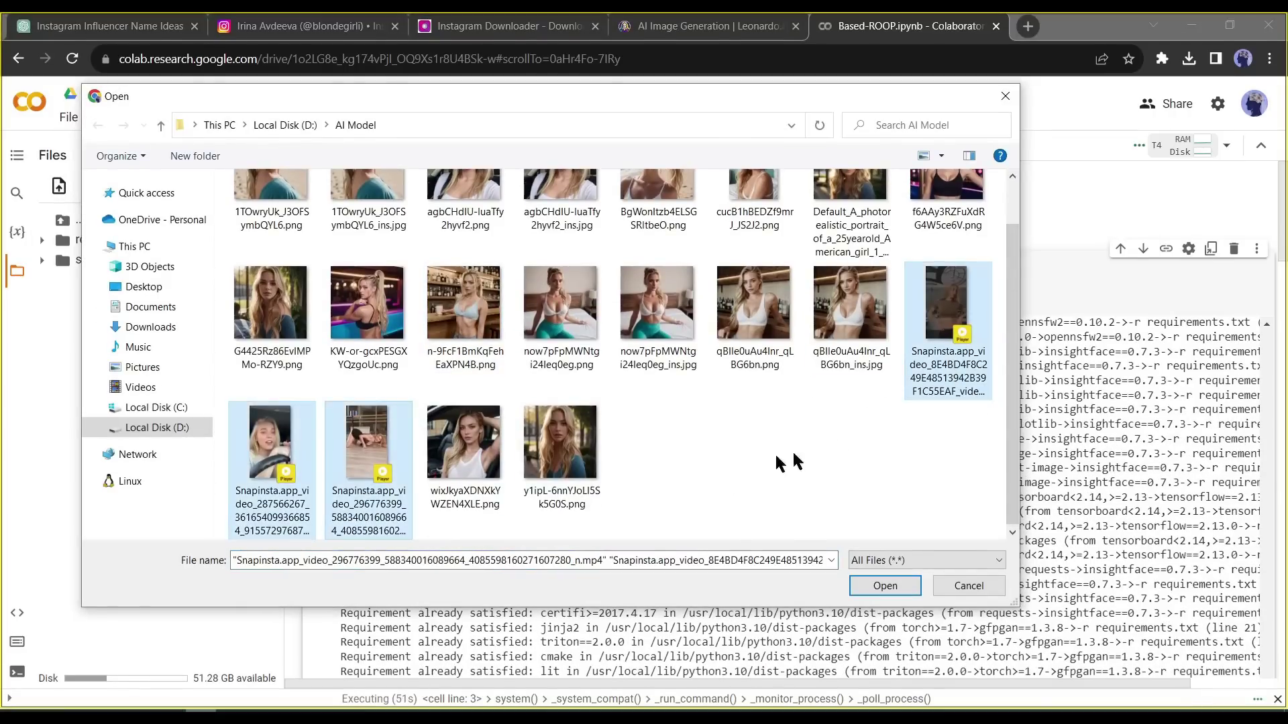
right_click(359, 462)
click(405, 426)
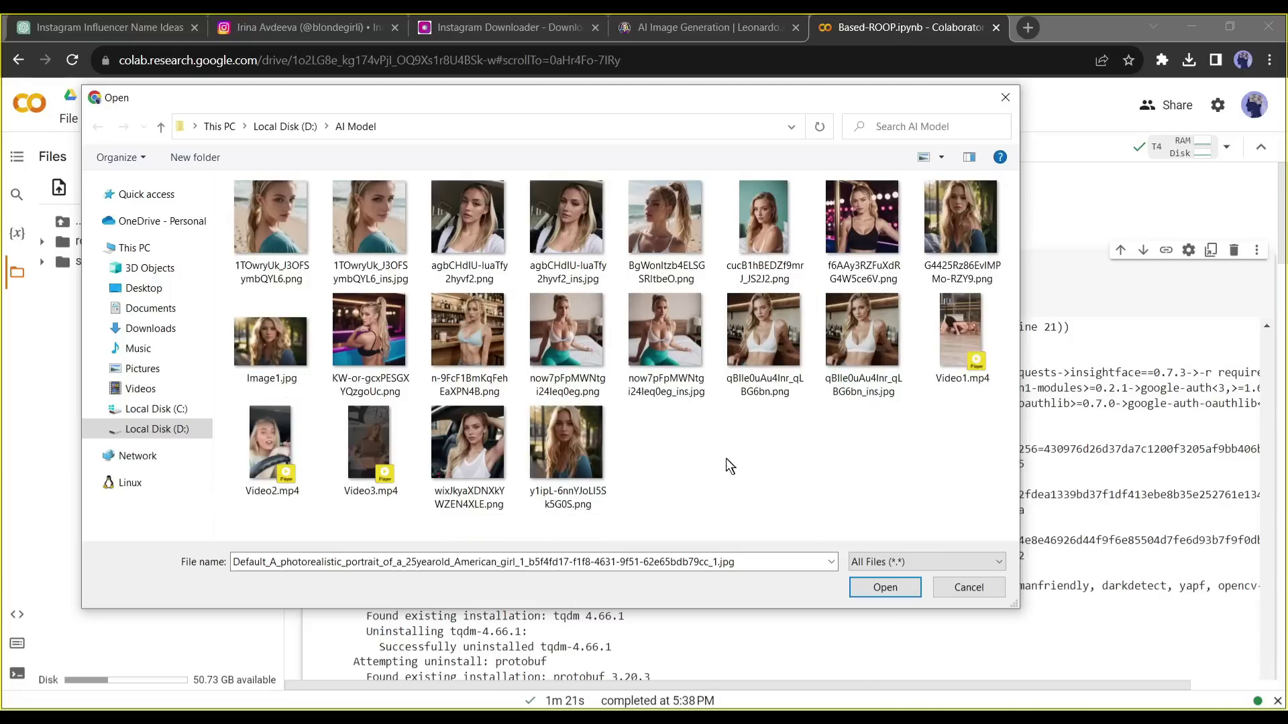
- Upload Image1.jpg and Video1–3.mp4 to the runtime, accepting the deletion warning
click(272, 449)
ctrl+click(364, 460)
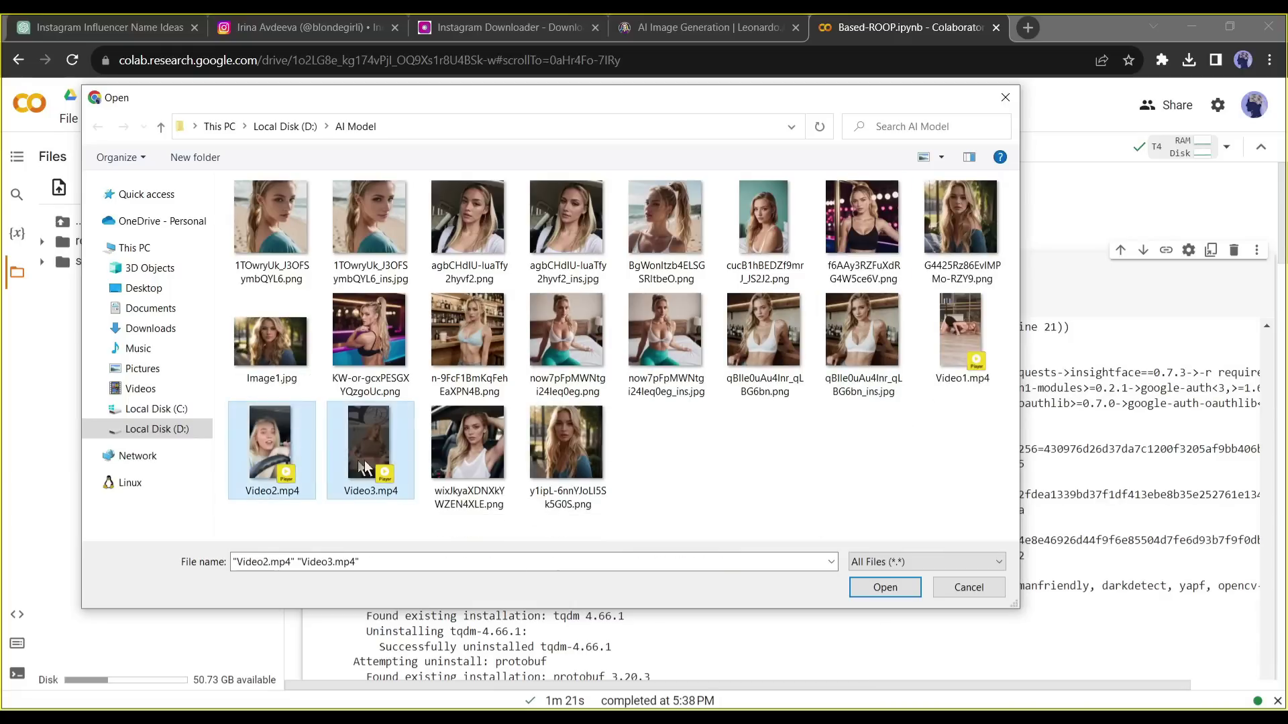
ctrl+click(270, 356)
ctrl+click(966, 335)
click(880, 589)
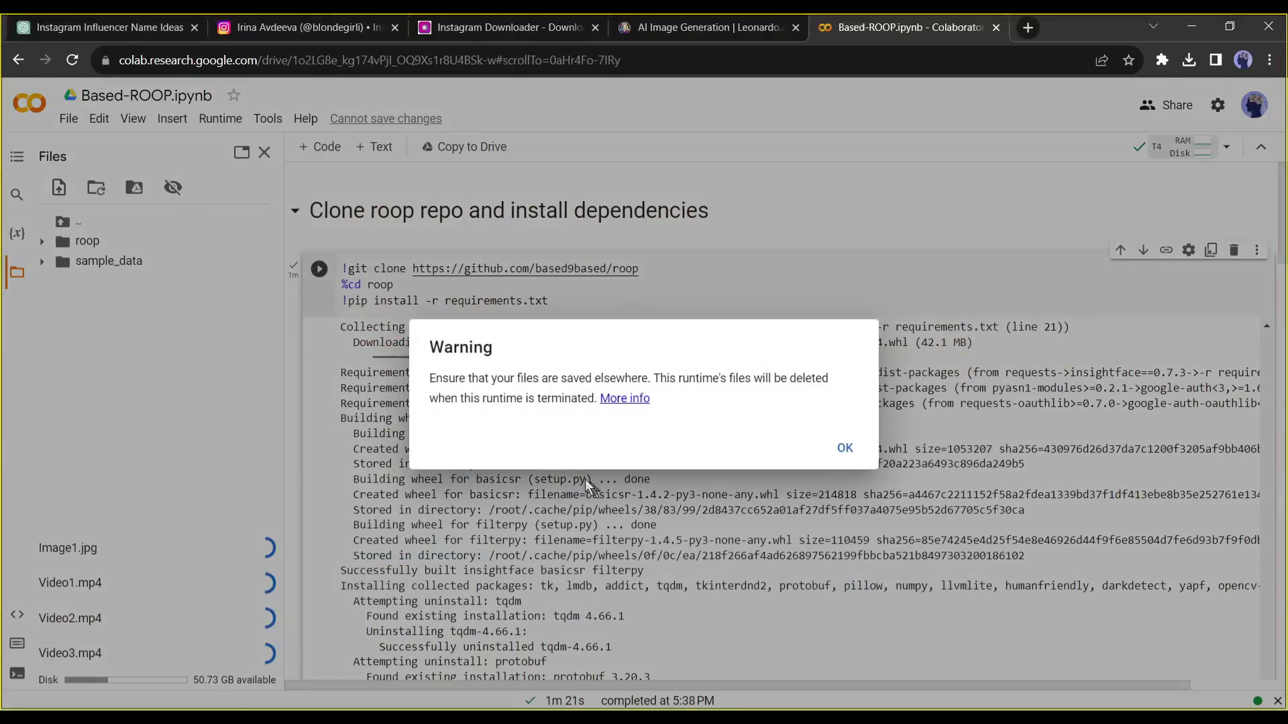
click(845, 448)
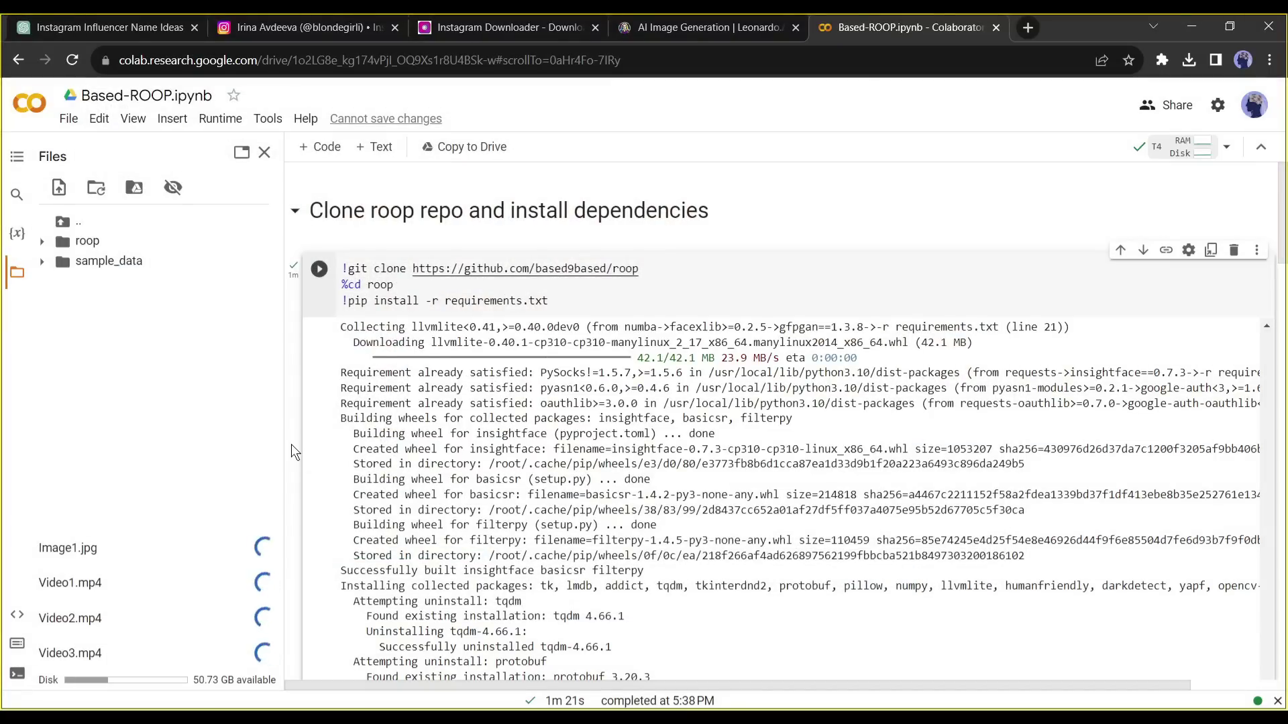
- Collapse the clone section, re-run the inswapper_128.onnx download, and select the Deepfake --target path
scroll(321, 295, down, 2)
scroll(321, 295, up, 3)
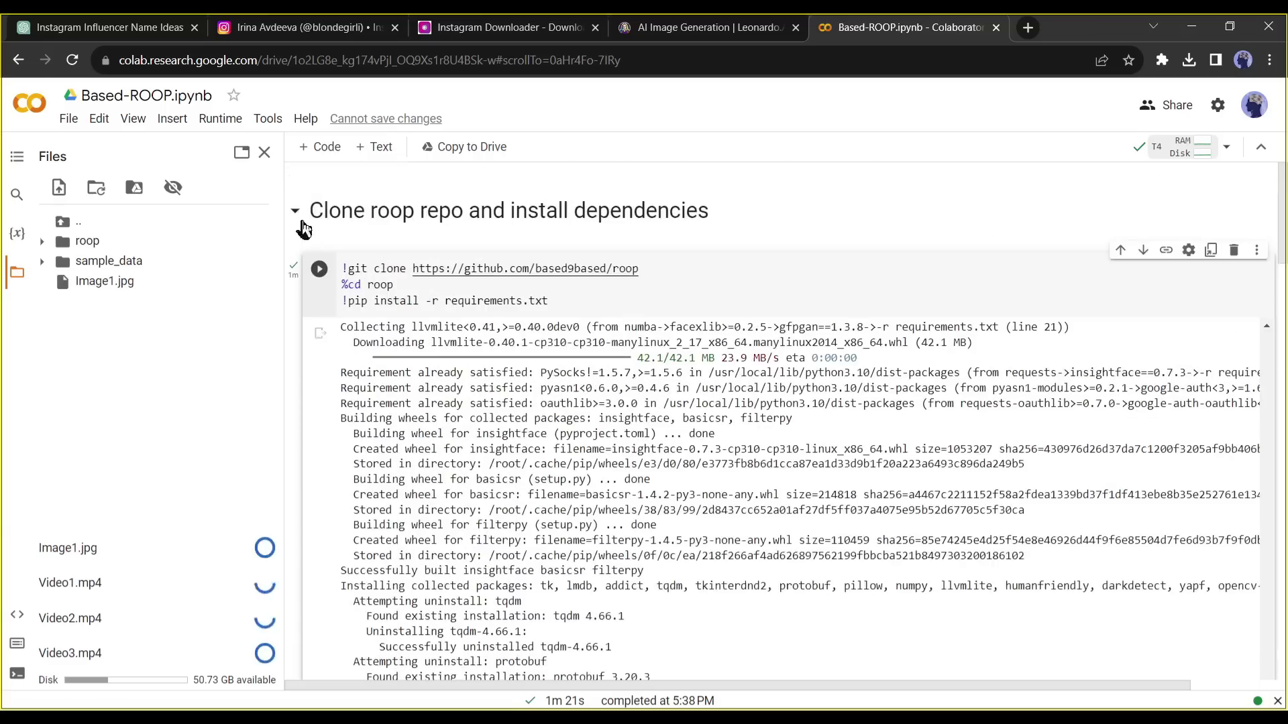
click(296, 210)
click(319, 368)
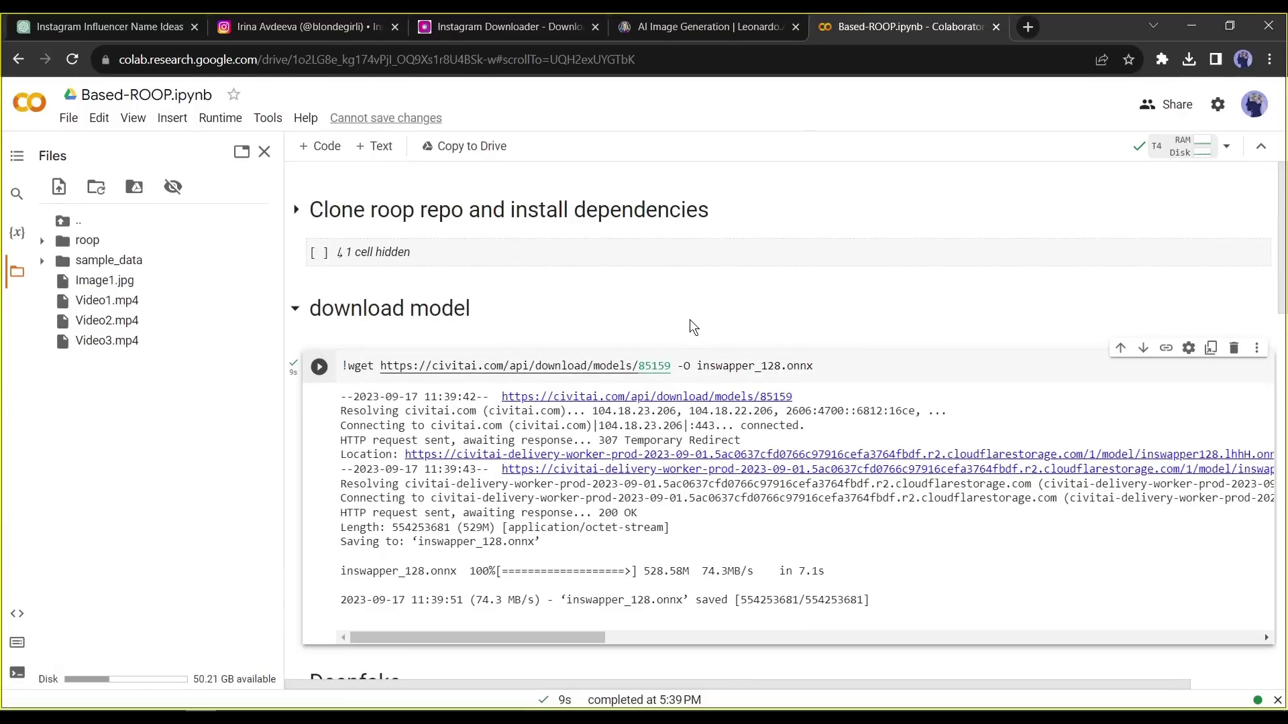
scroll(713, 342, down, 2)
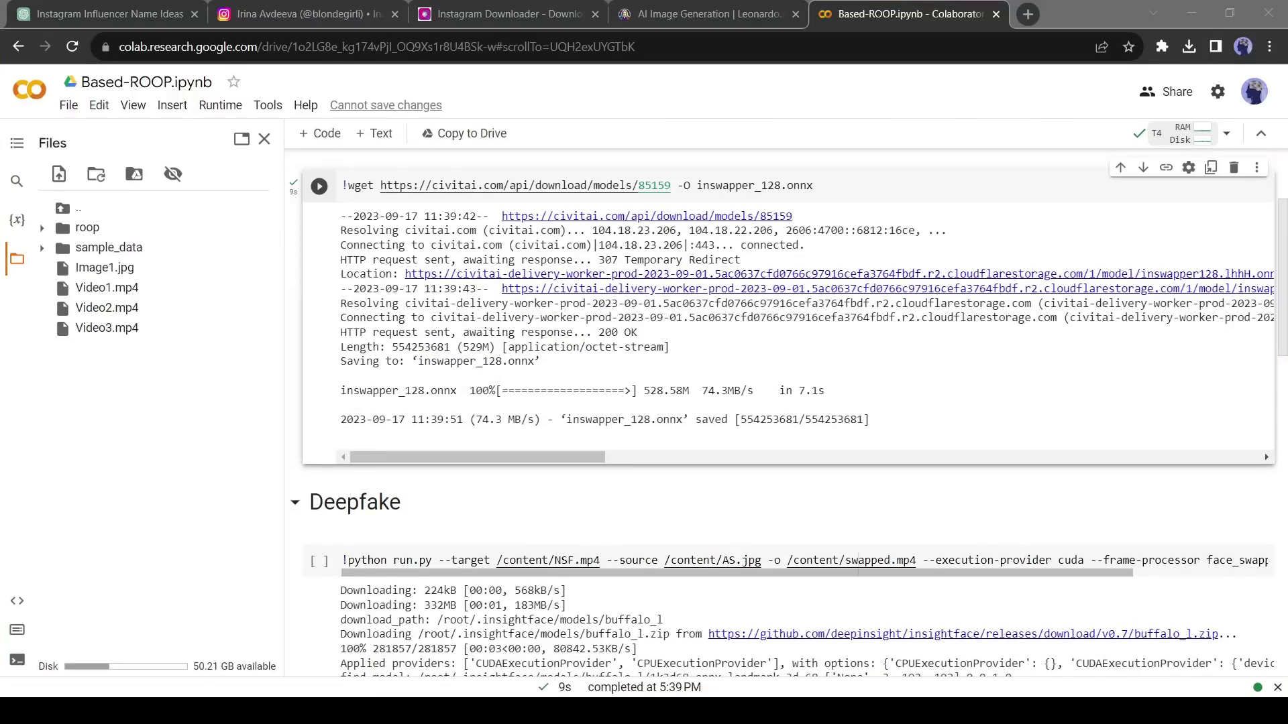
scroll(324, 454, down, 3)
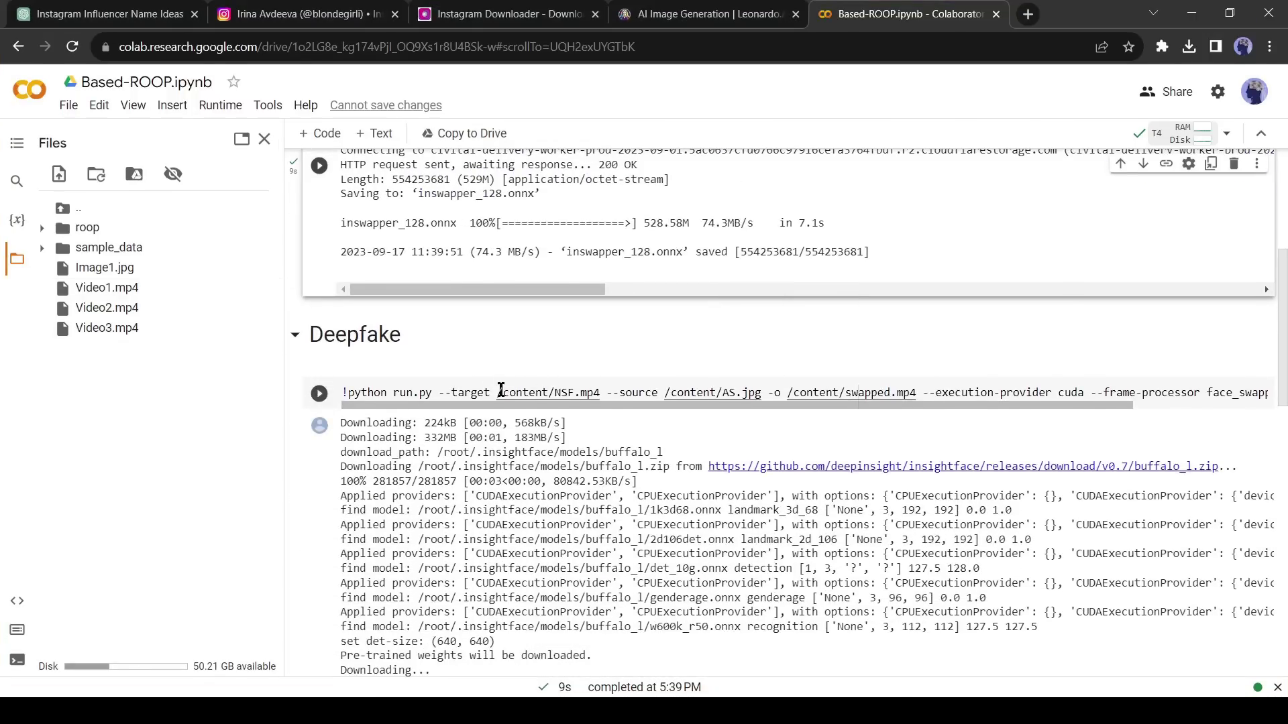
drag(500, 392, 572, 391)
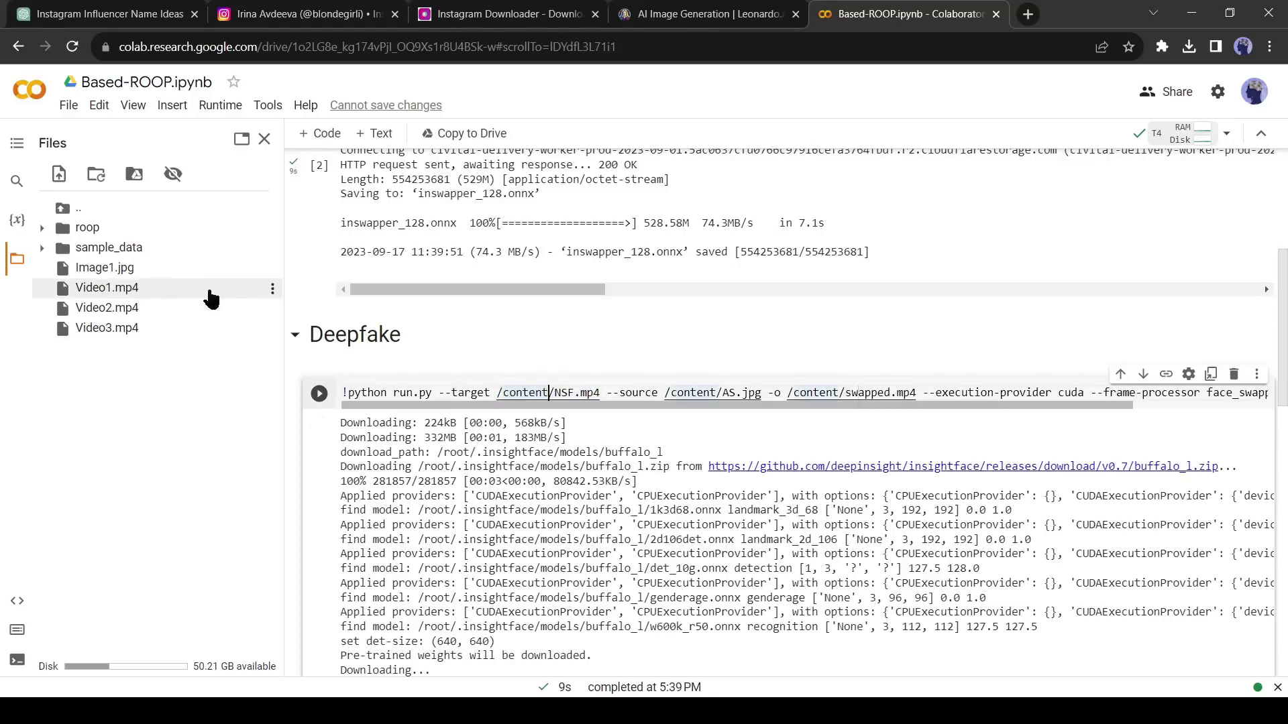
- Replace the Deepfake command's target path with Video1.mp4's copied path
click(273, 290)
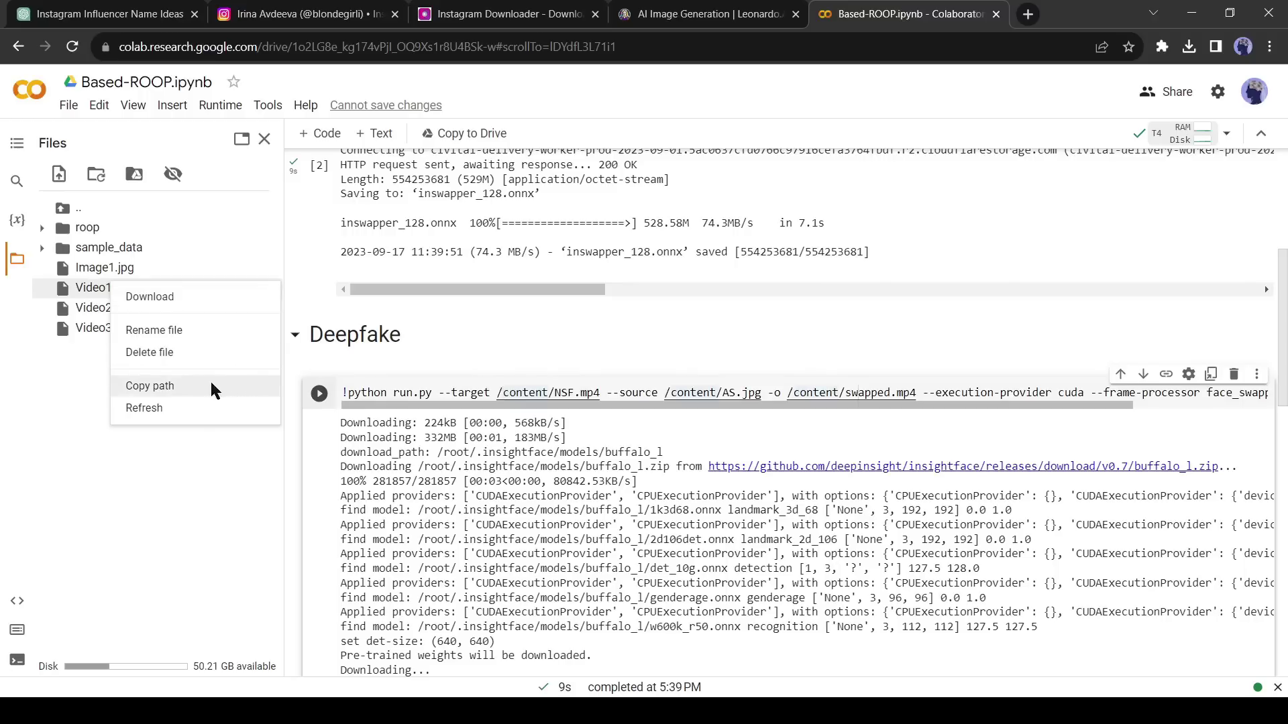
click(188, 387)
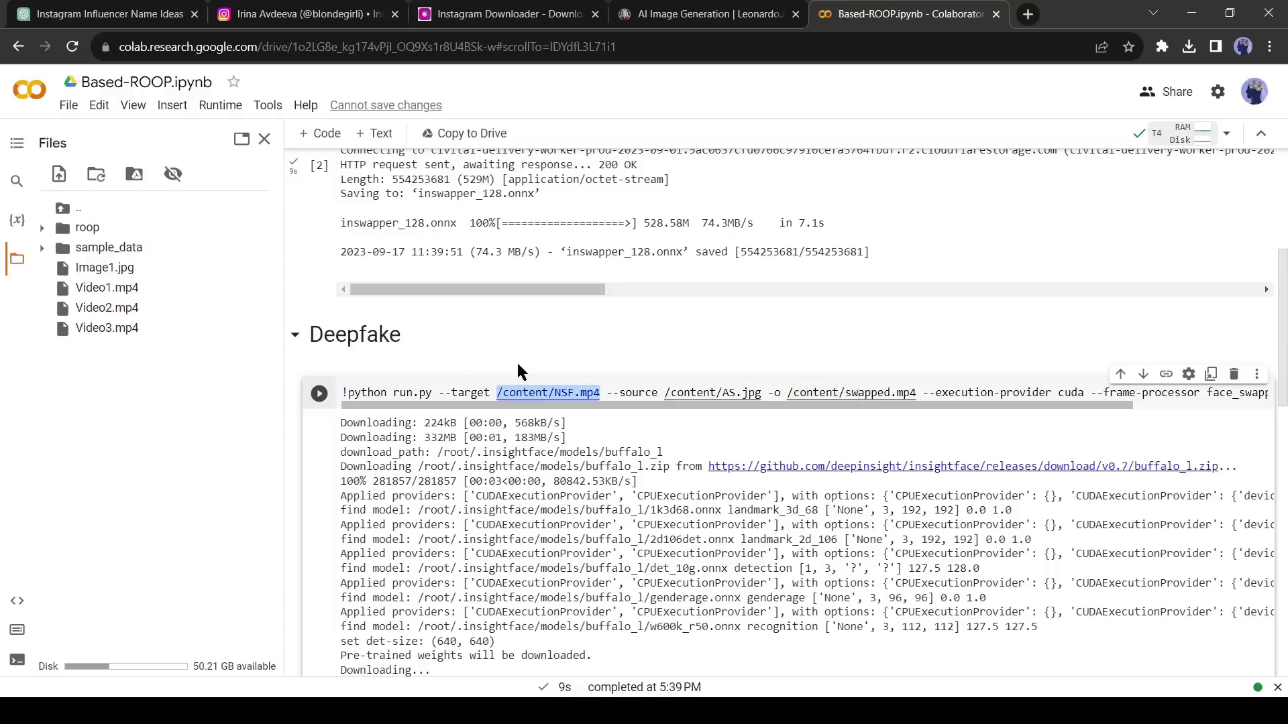
key(ctrl+v)
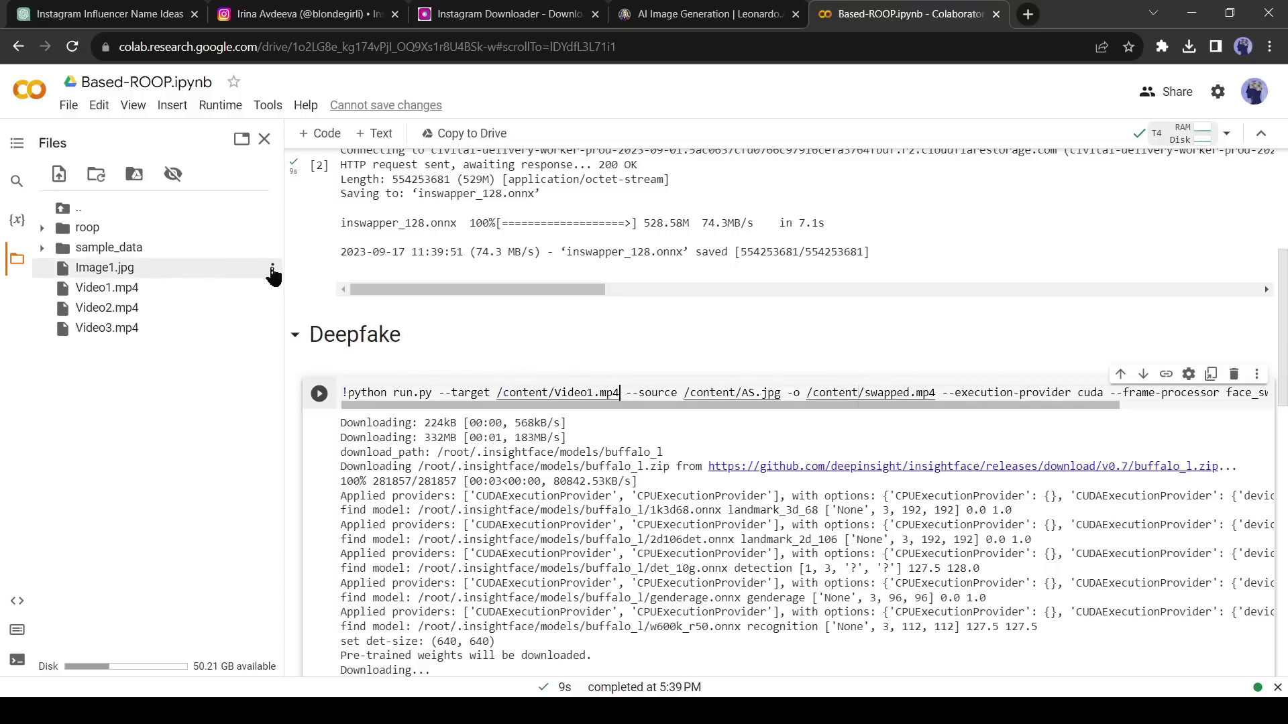
- Set /content/Image1.jpg as the source face in place of AS.jpg and run the cell
click(273, 272)
click(225, 360)
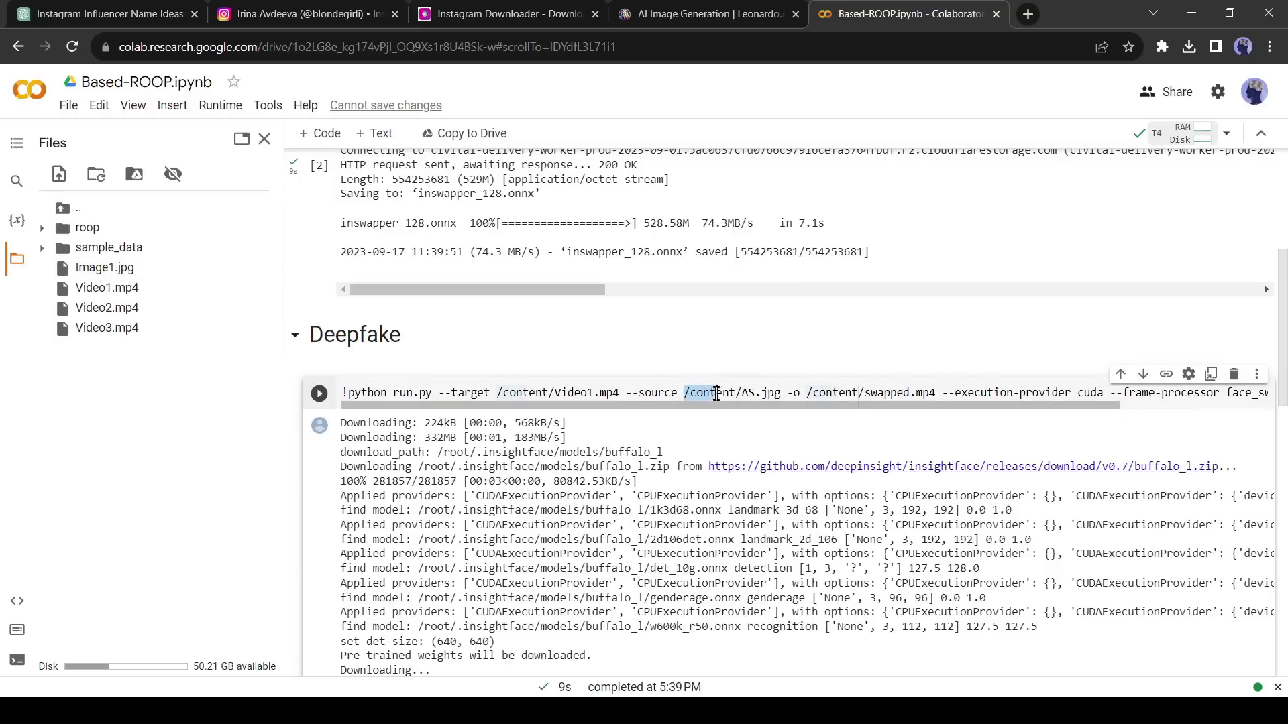
drag(736, 393, 781, 394)
key(ctrl+v)
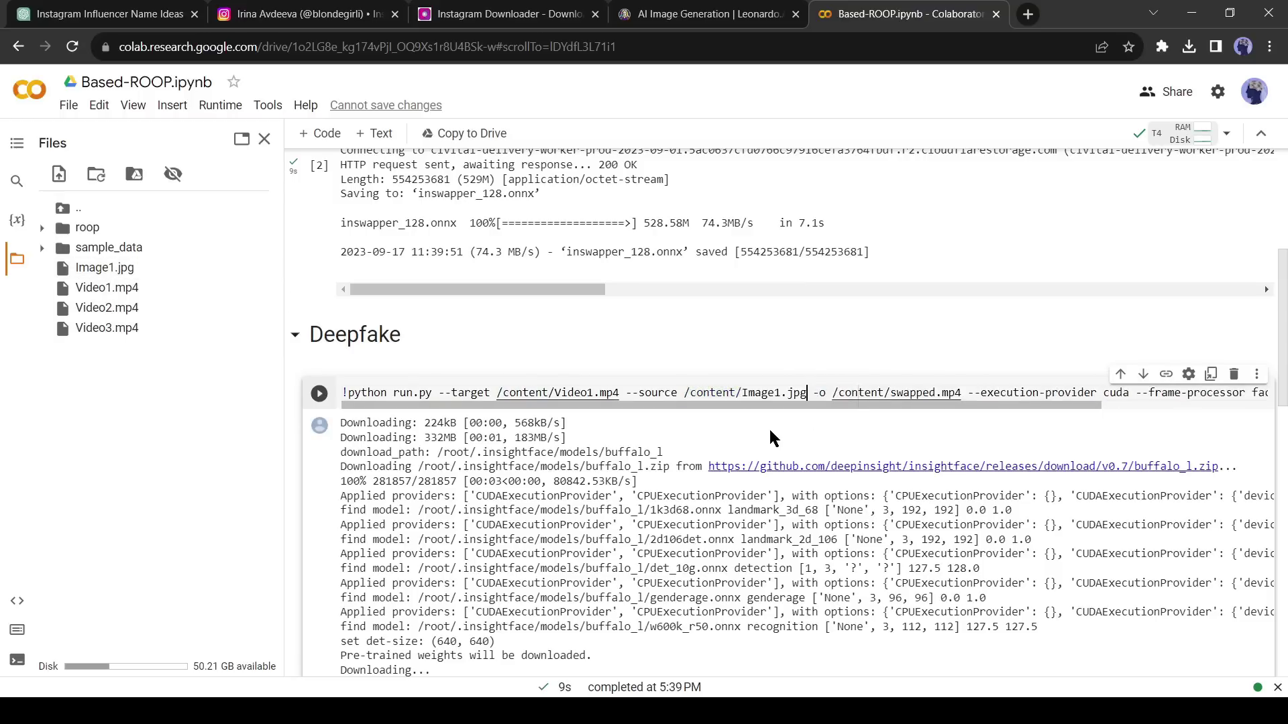
click(321, 395)
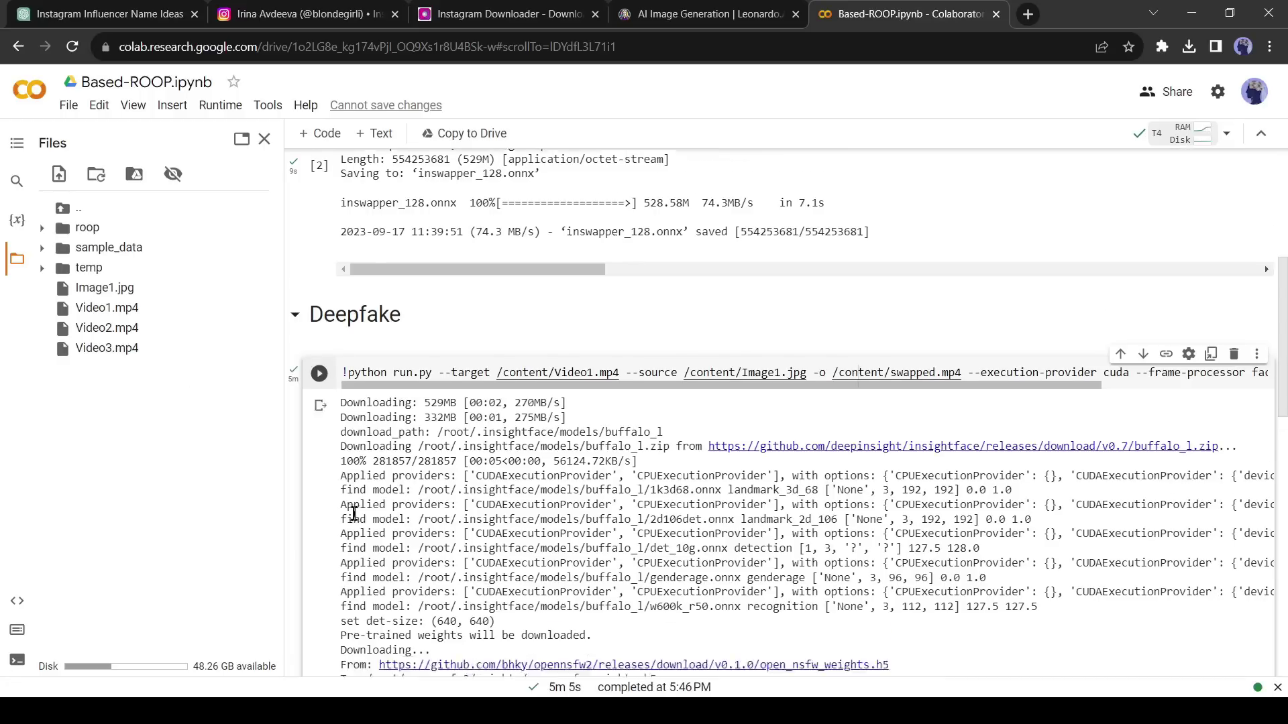
- Download the swapped.mp4 face-swap result from Colab's file panel
scroll(459, 511, down, 6)
scroll(458, 512, up, 4)
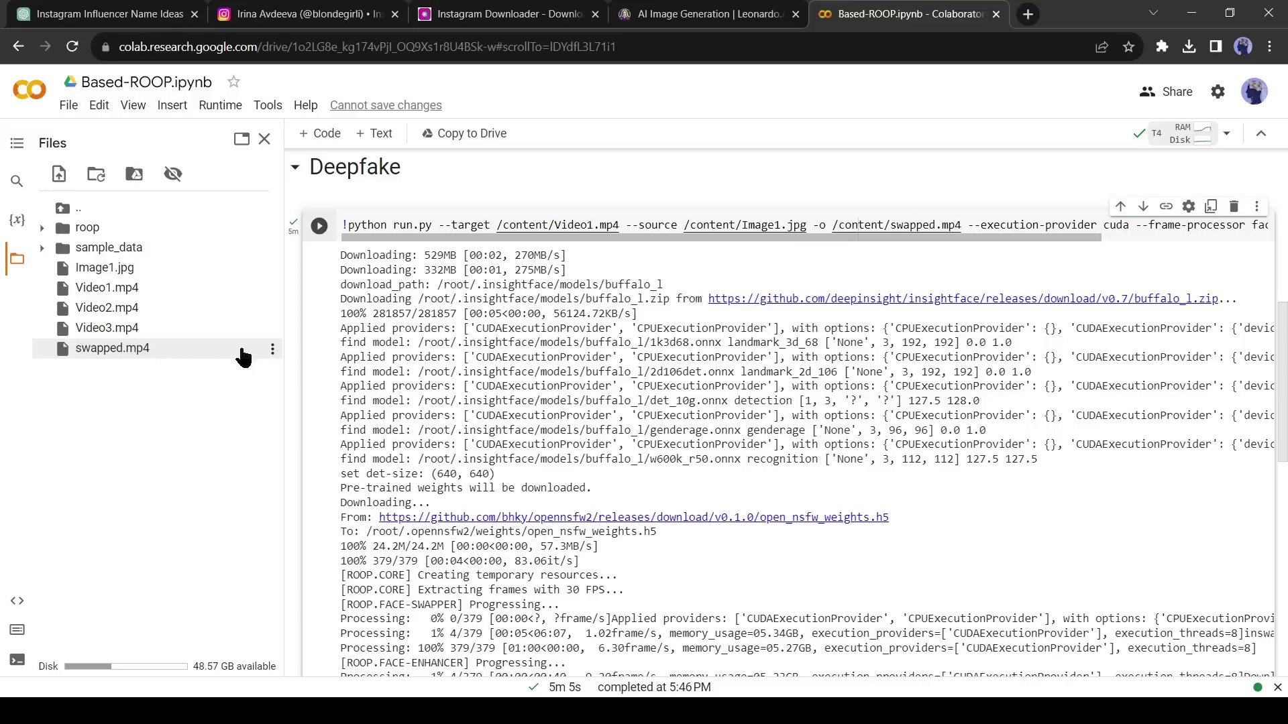
click(272, 352)
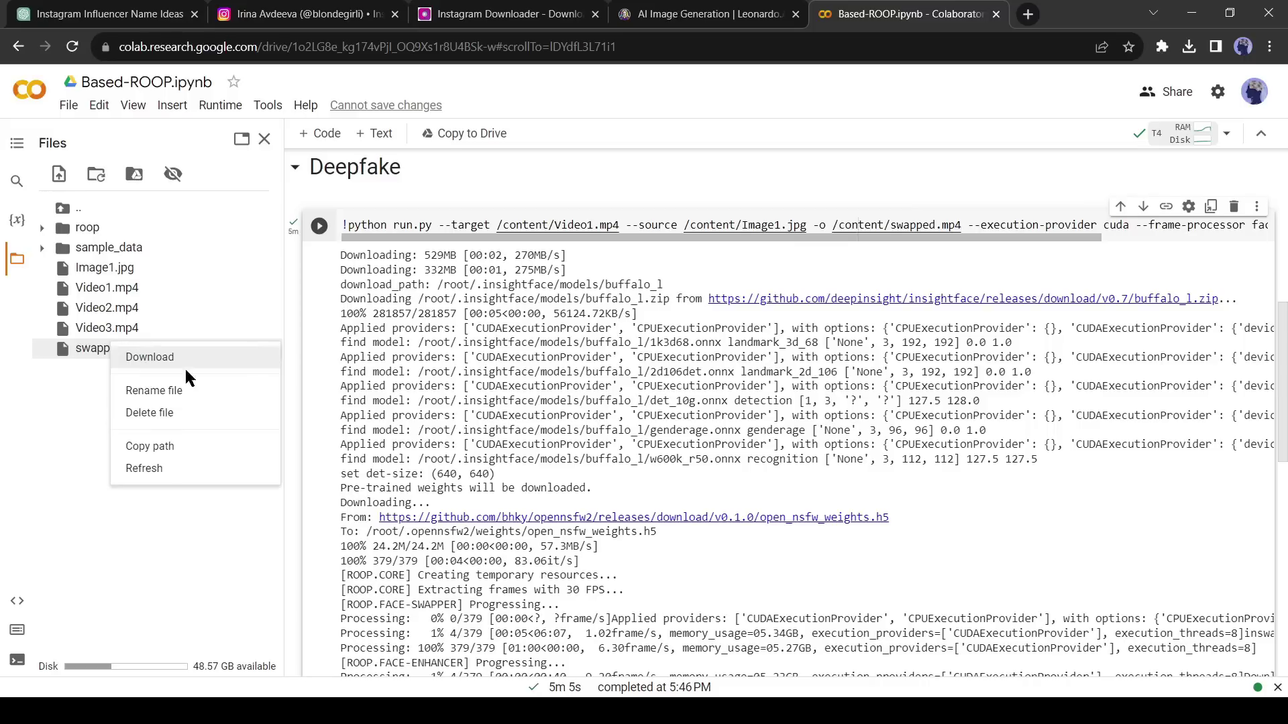
click(136, 363)
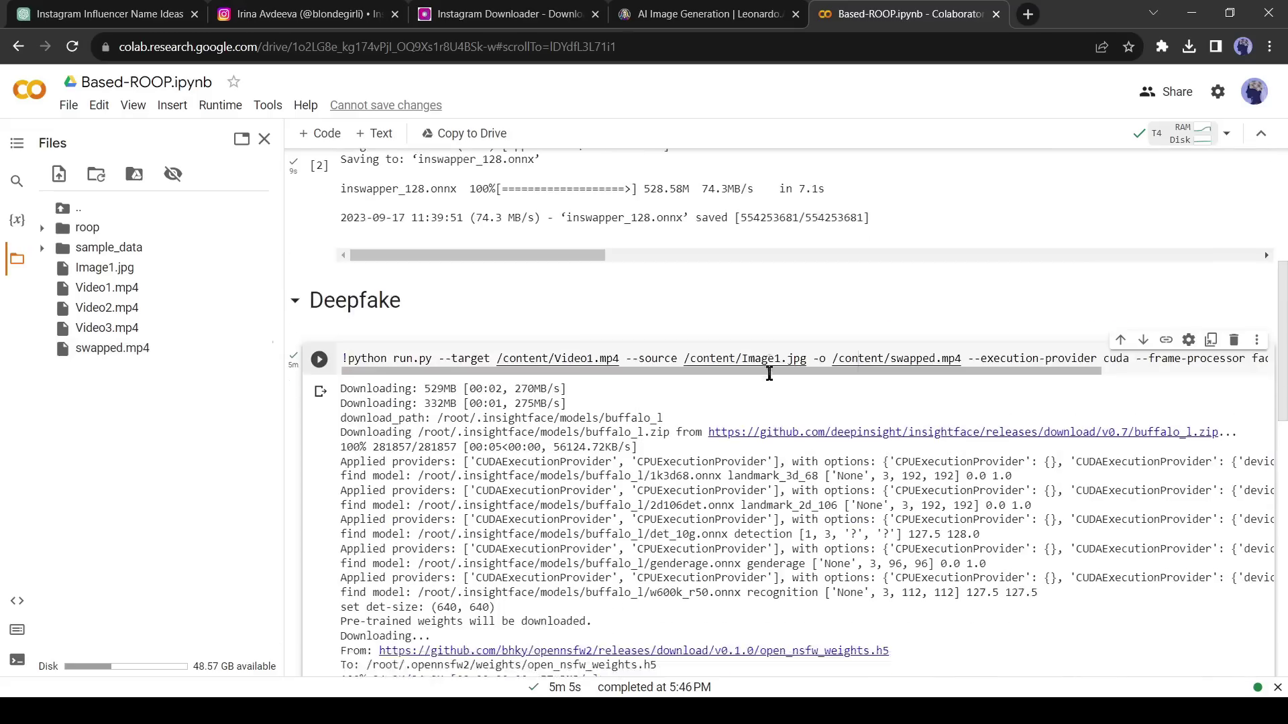
- Change the output to swapped1.mp4, select the target video path, and rerun the face-swap cell
scroll(769, 374, up, 1)
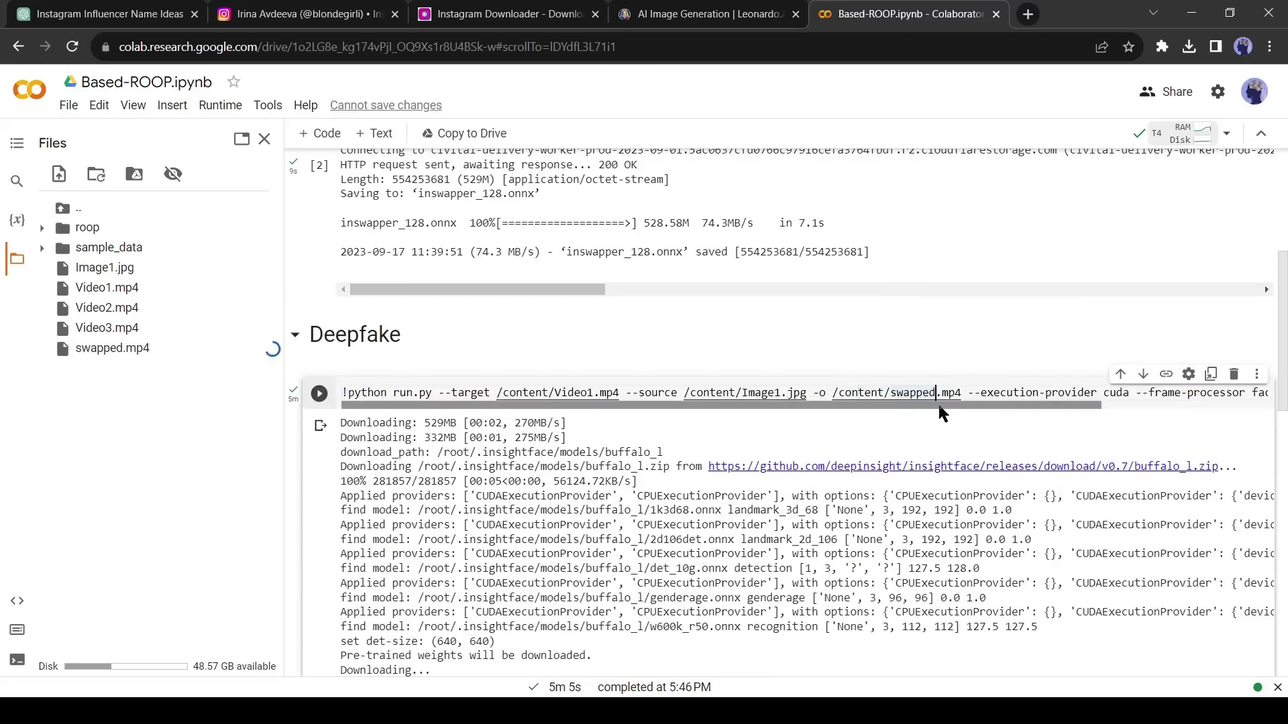
click(936, 395)
text(1)
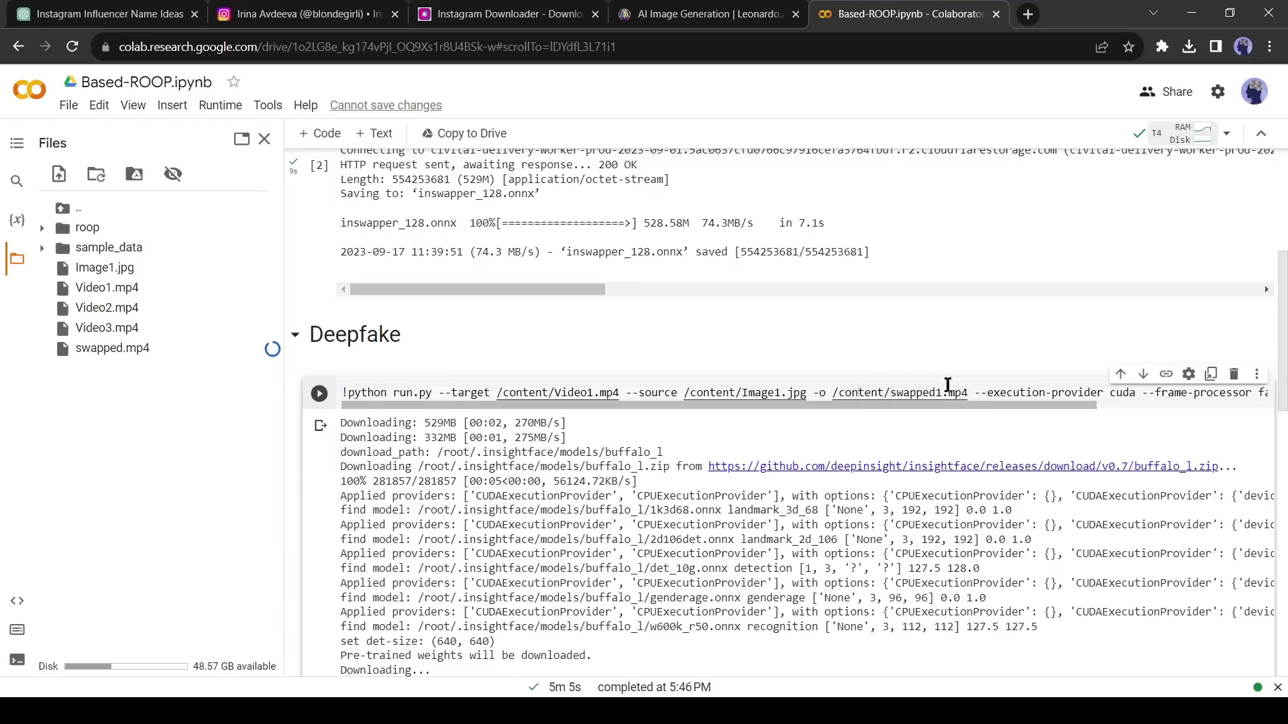
right_click(119, 308)
drag(497, 393, 592, 393)
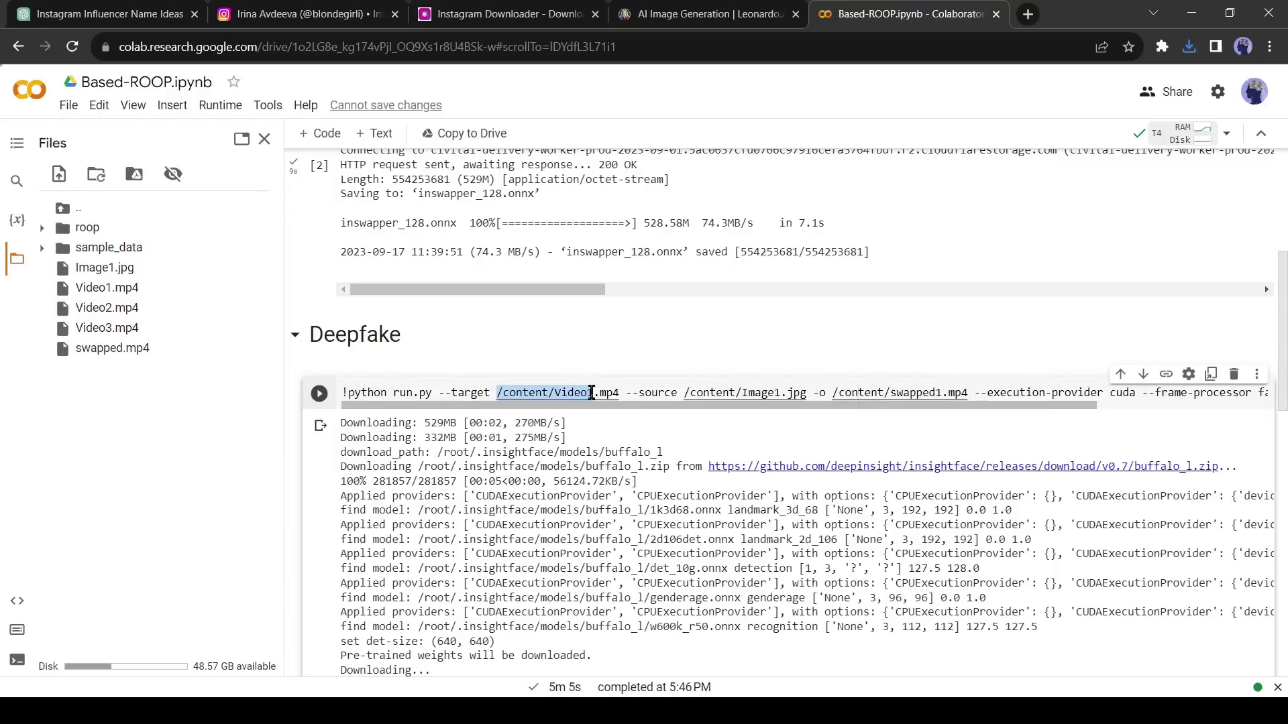
click(319, 393)
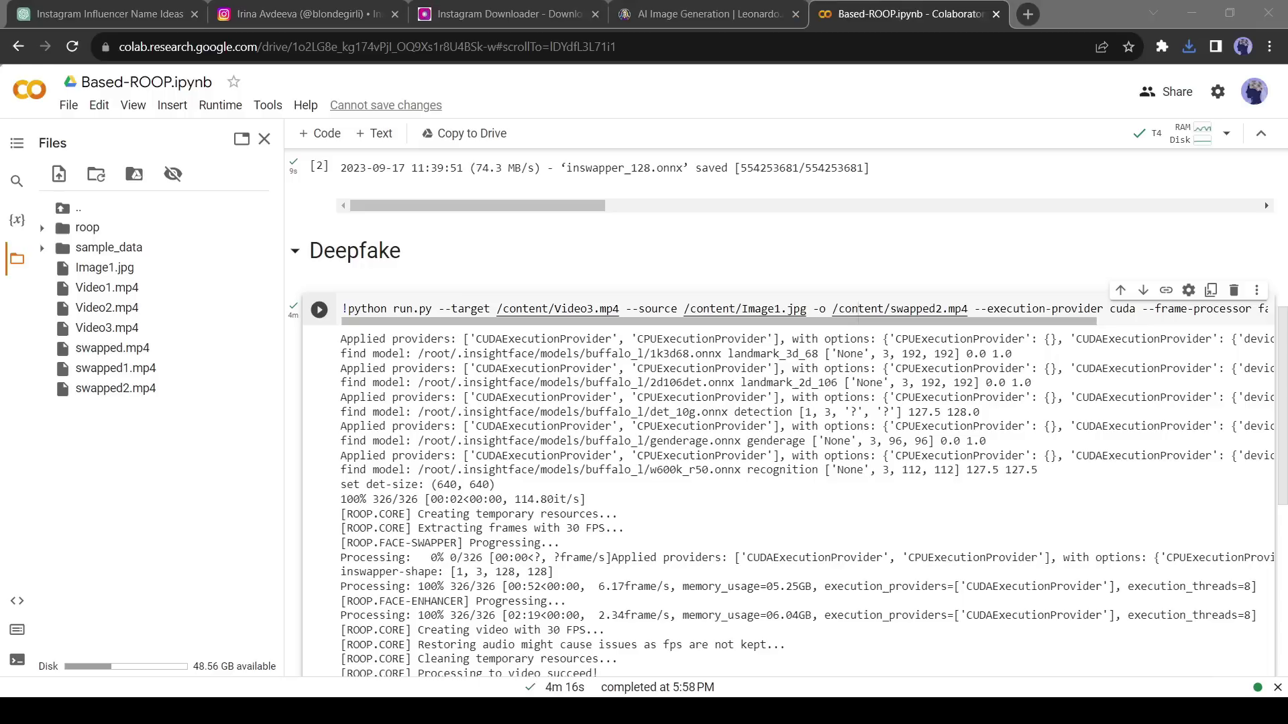
- Back in Instagram, start a new post and upload swapped1.mp4 from the computer
mouse_move(156, 715)
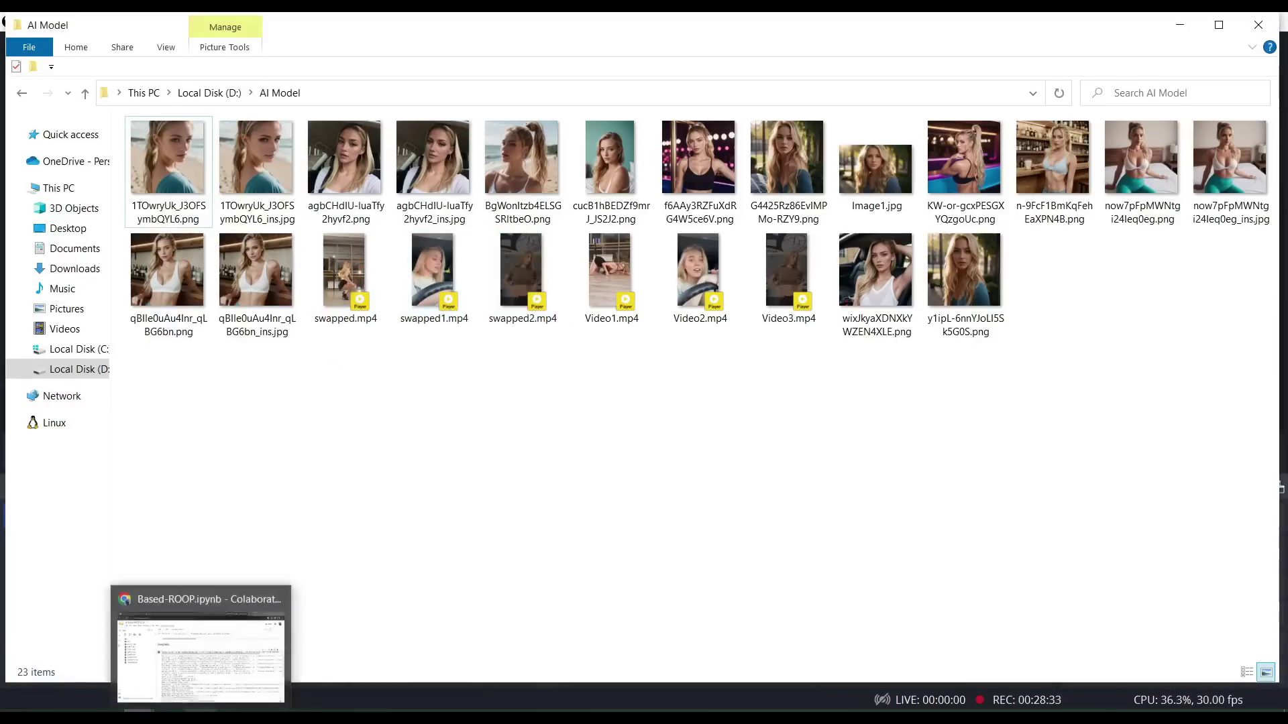
click(202, 640)
click(303, 33)
click(30, 468)
click(636, 466)
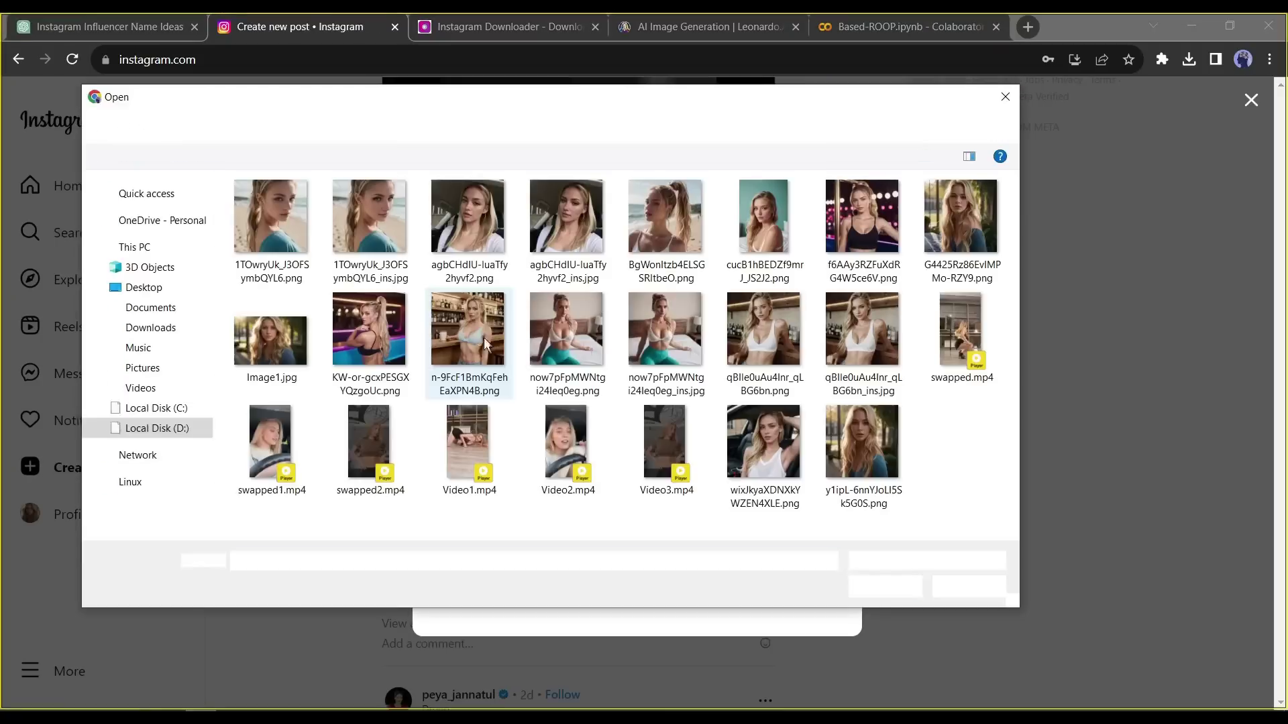
click(272, 446)
double_click(295, 458)
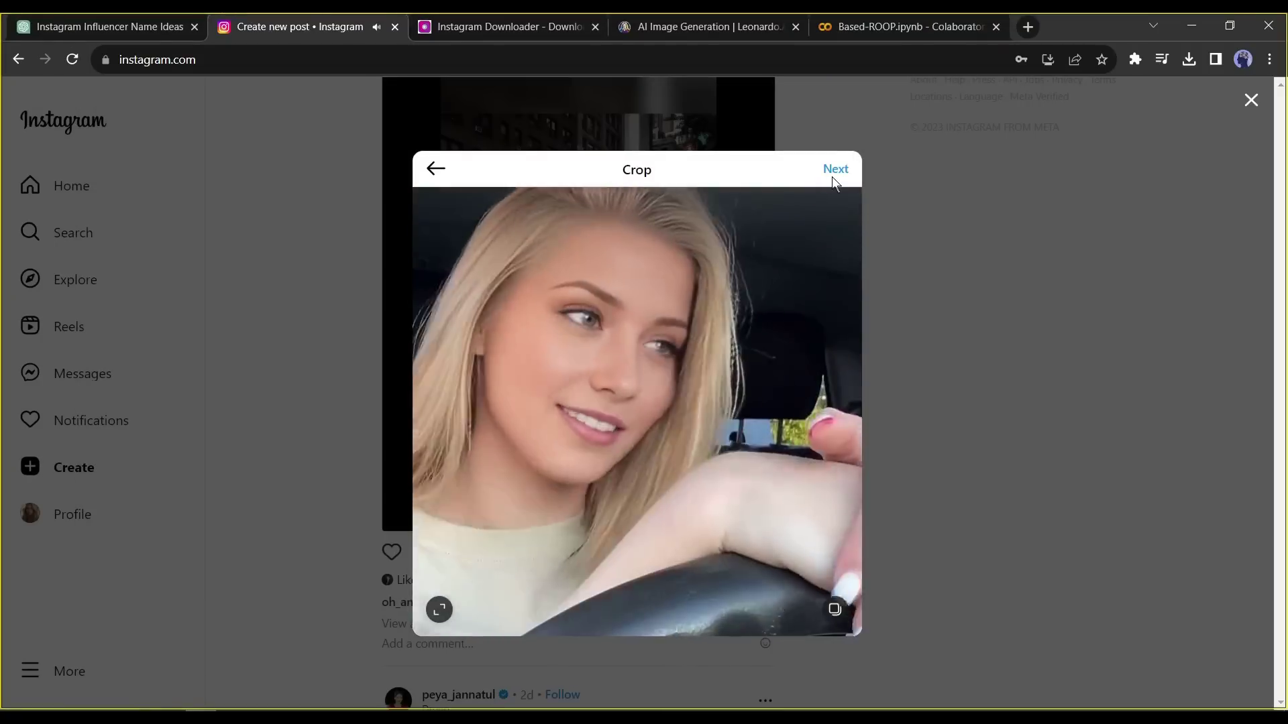
- Accept the crop and write the reel caption 'Driving time #car #hot'
click(833, 169)
click(974, 169)
click(796, 253)
text(Driving time #car #hot)
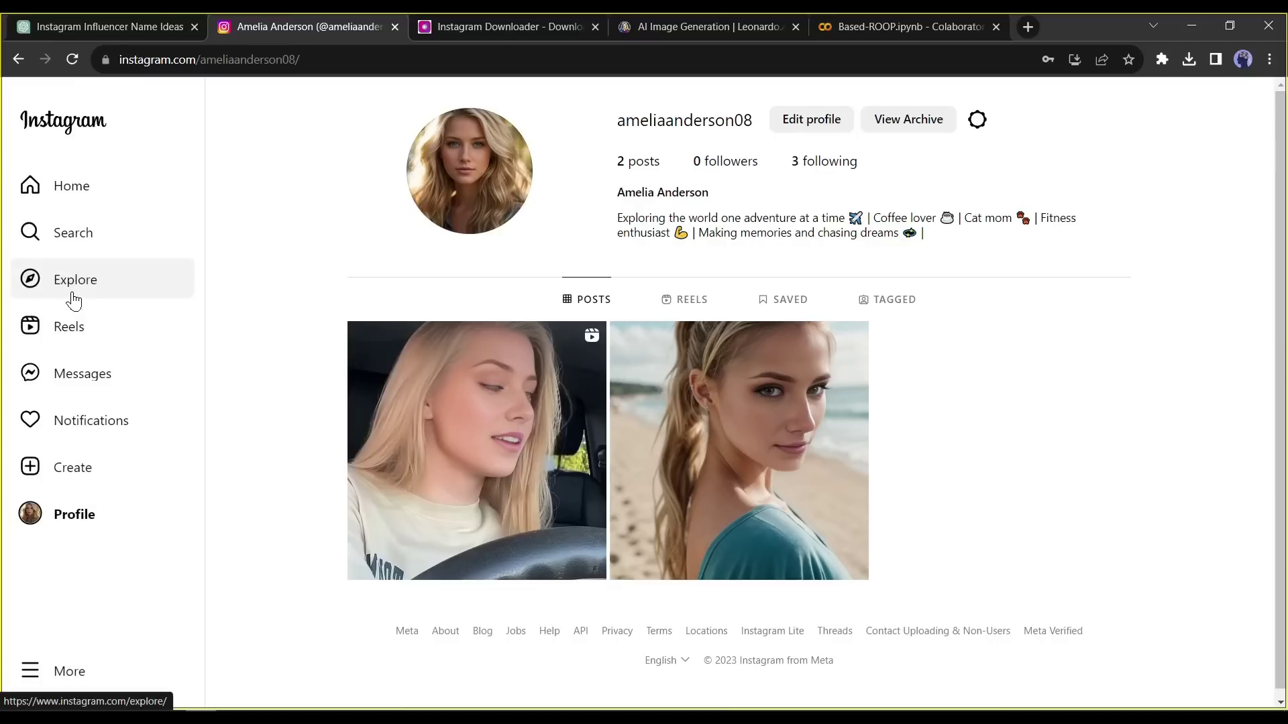
- Open the blonde-hairstyle account from recent searches and view its first post
click(93, 243)
click(161, 485)
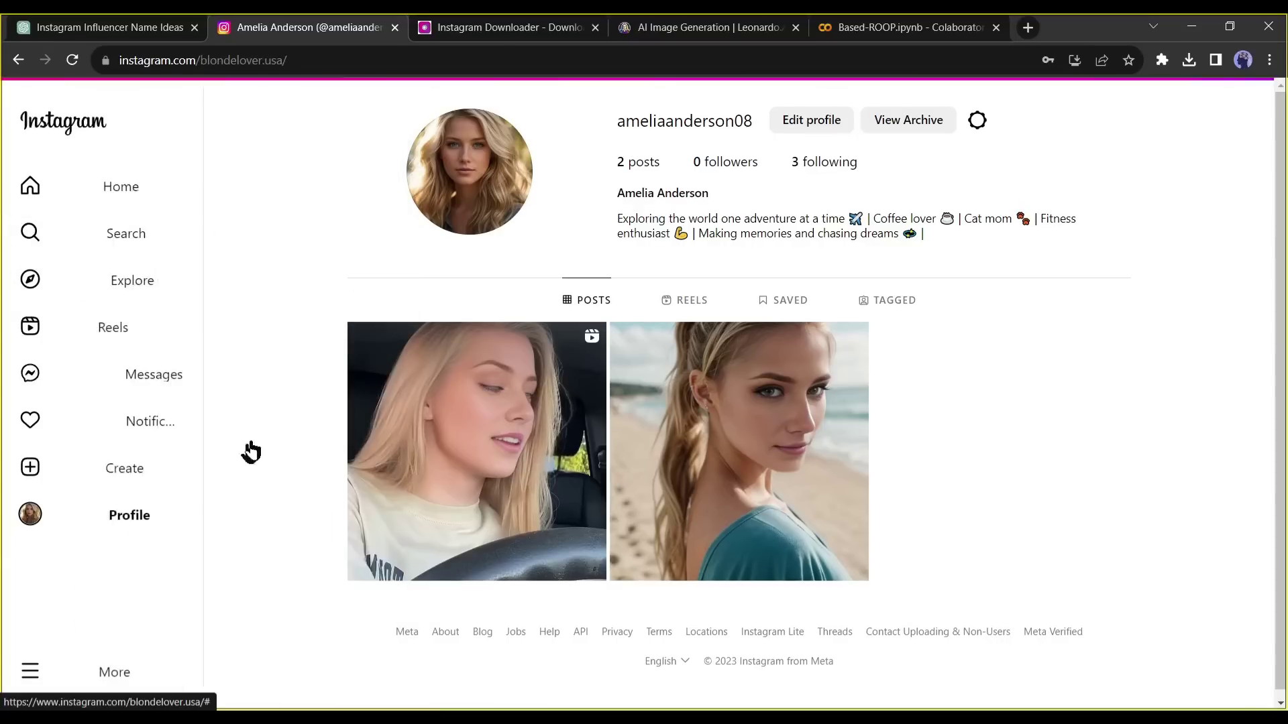
scroll(328, 472, down, 1)
scroll(329, 472, down, 3)
click(463, 436)
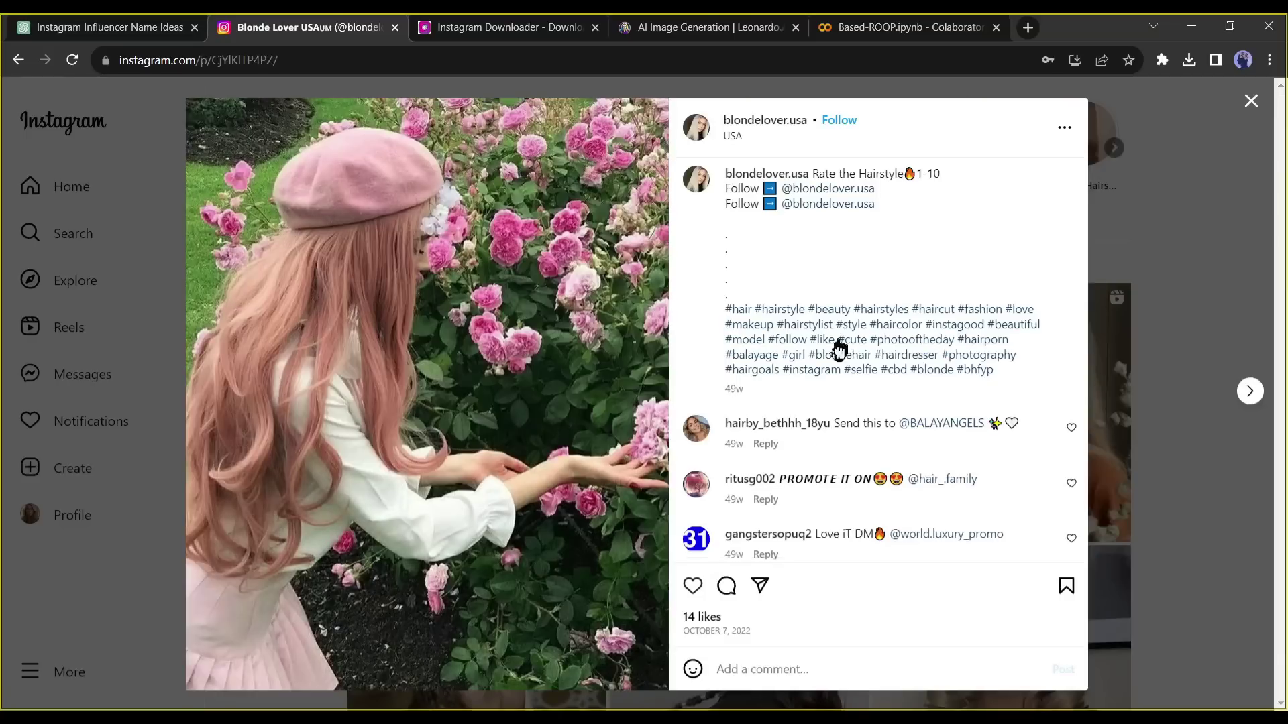
- Follow five people from the first post's likes list, then close the post
mouse_move(771, 522)
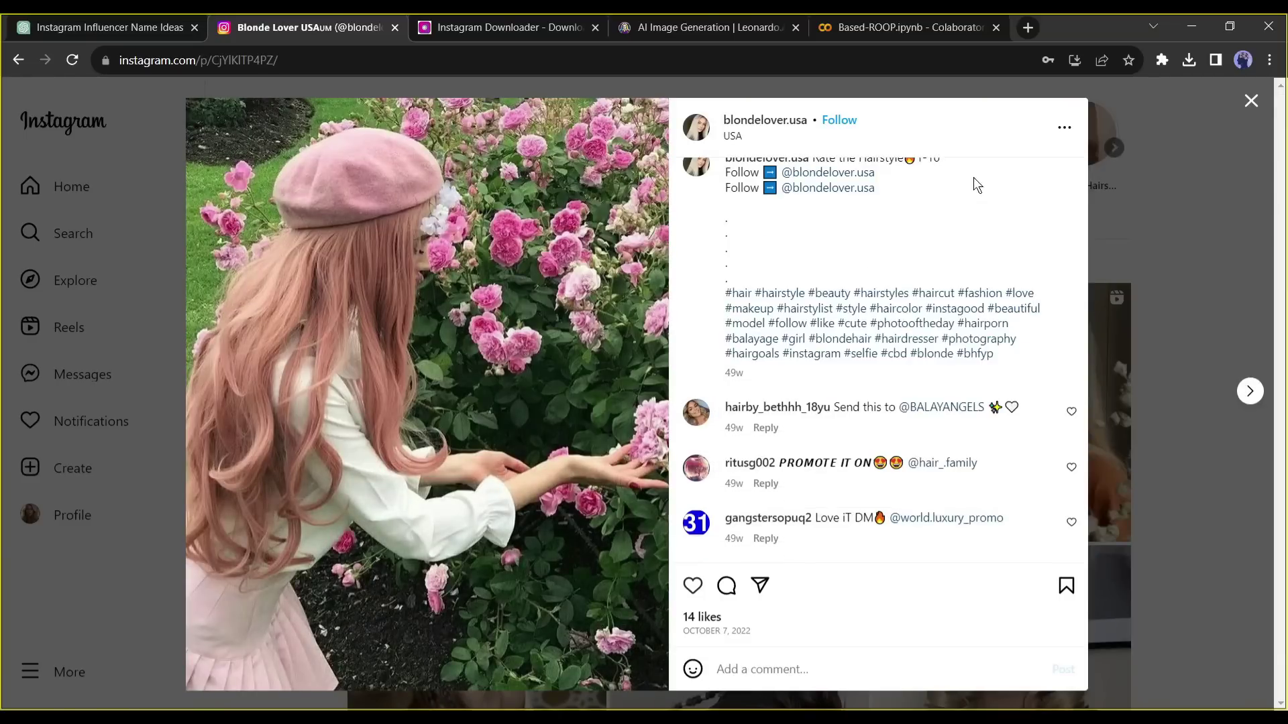
scroll(972, 184, up, 1)
click(702, 616)
click(744, 289)
click(744, 339)
click(744, 389)
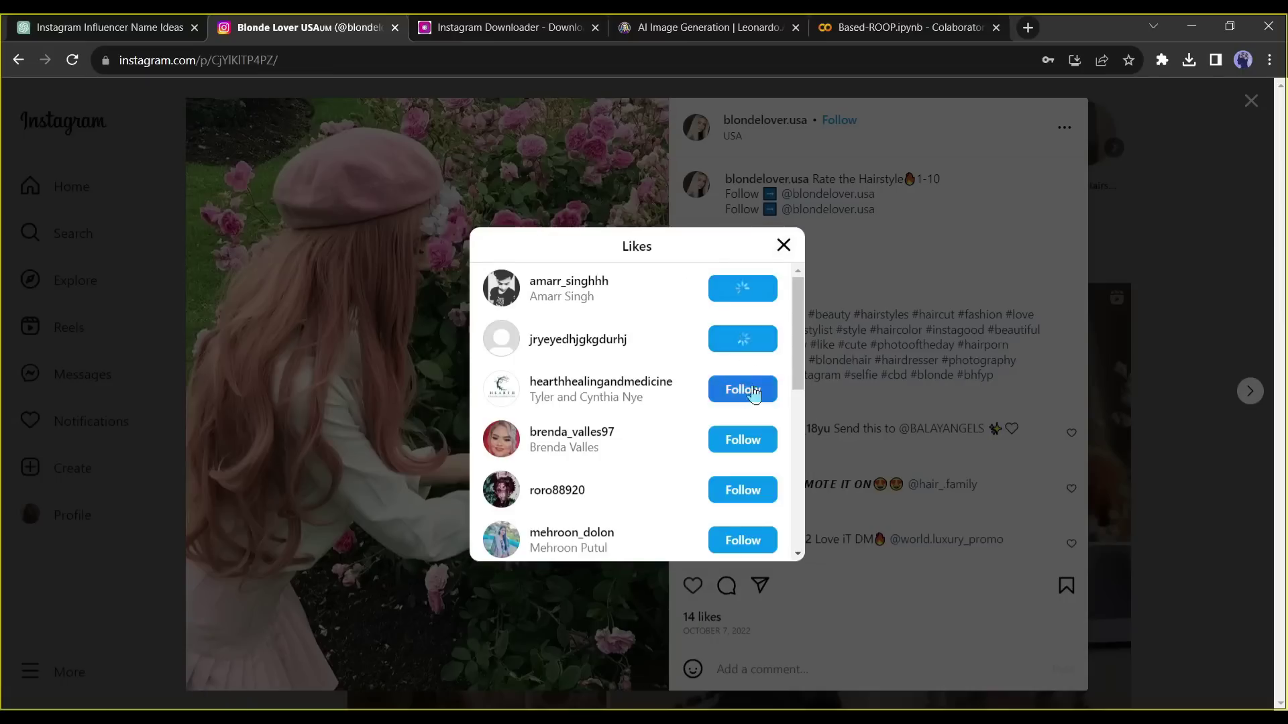
click(745, 490)
click(744, 540)
click(784, 247)
click(1251, 101)
- Follow four likers of the blonde bangs post, then return to the profile grid
scroll(738, 336, down, 10)
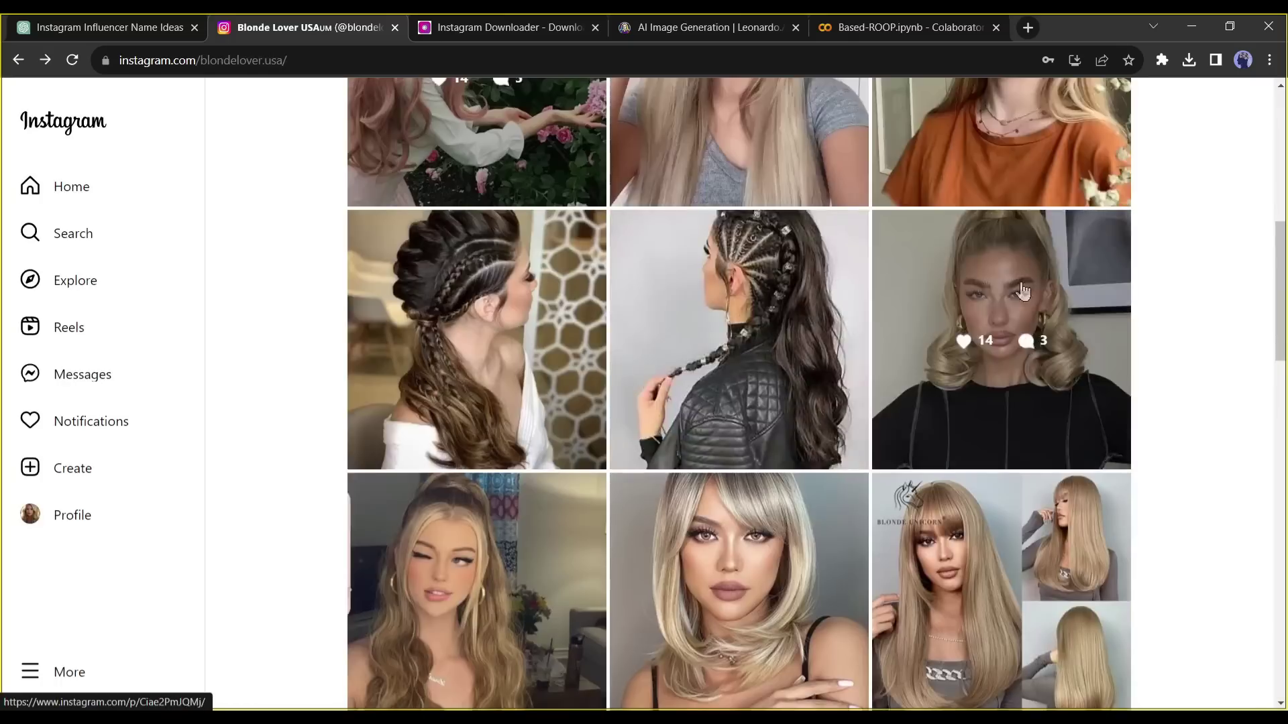
click(738, 268)
click(697, 615)
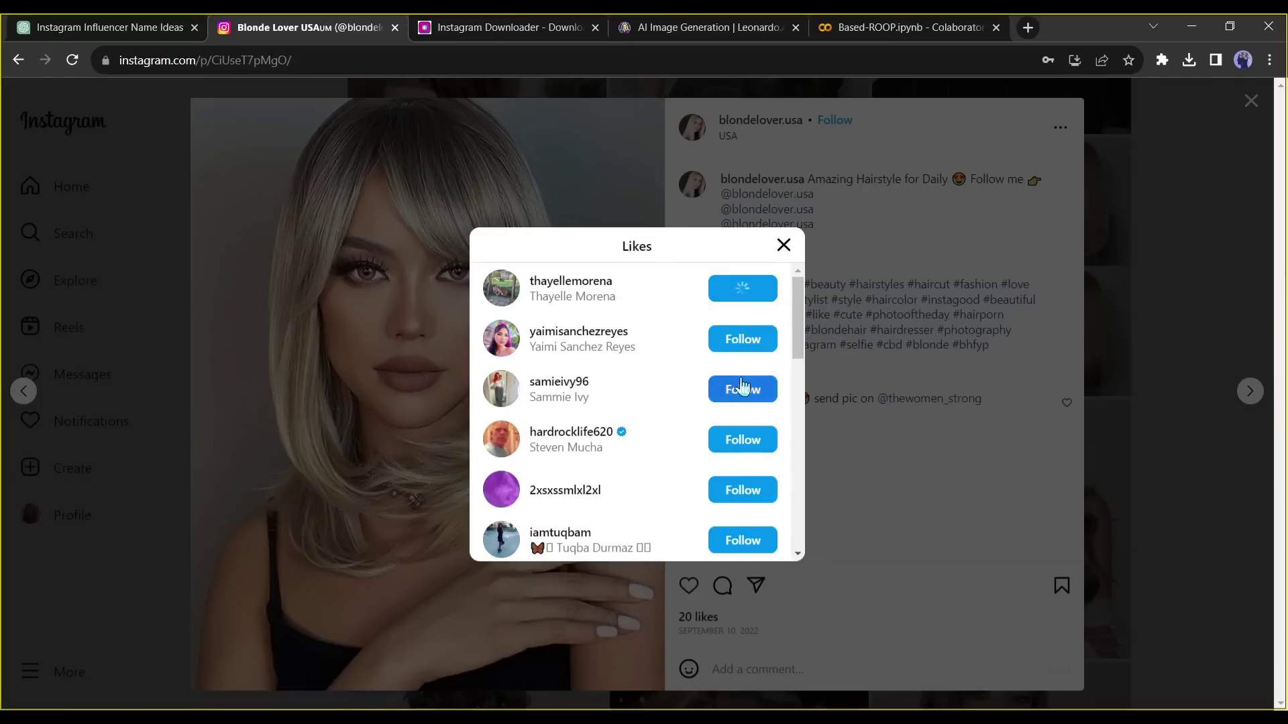
click(743, 441)
scroll(741, 436, down, 4)
click(743, 440)
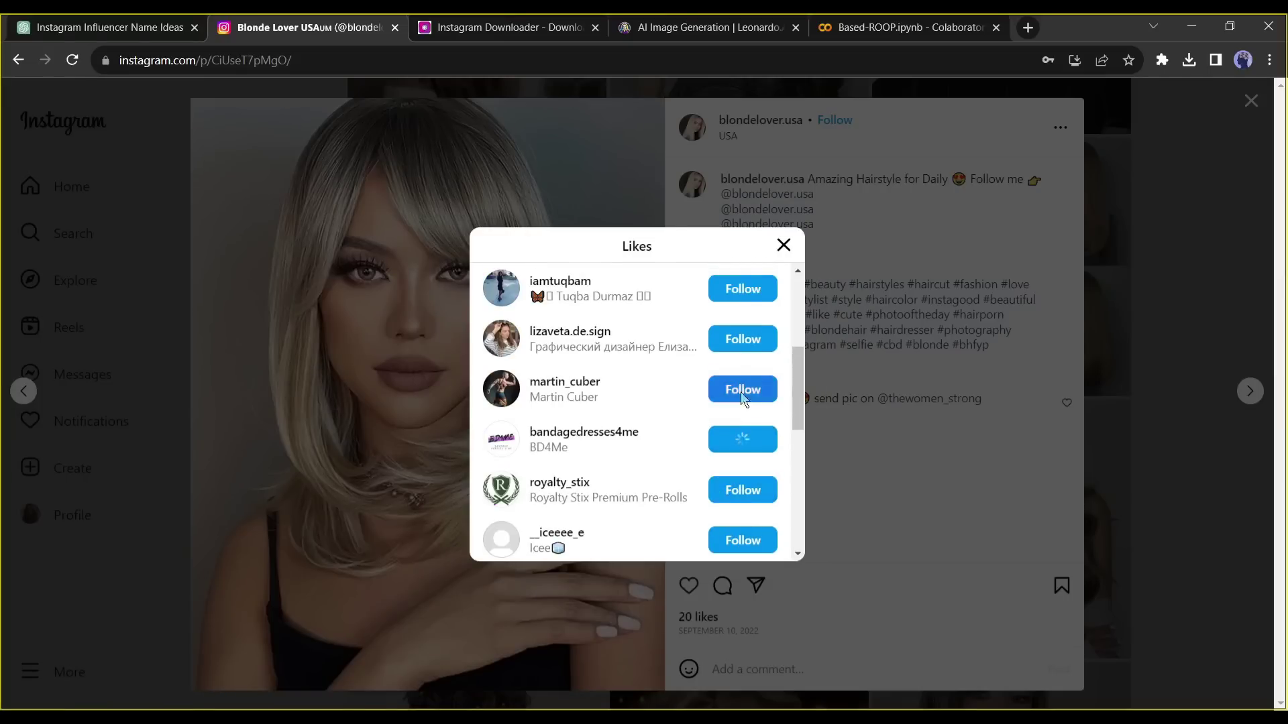
click(743, 389)
click(742, 338)
click(783, 246)
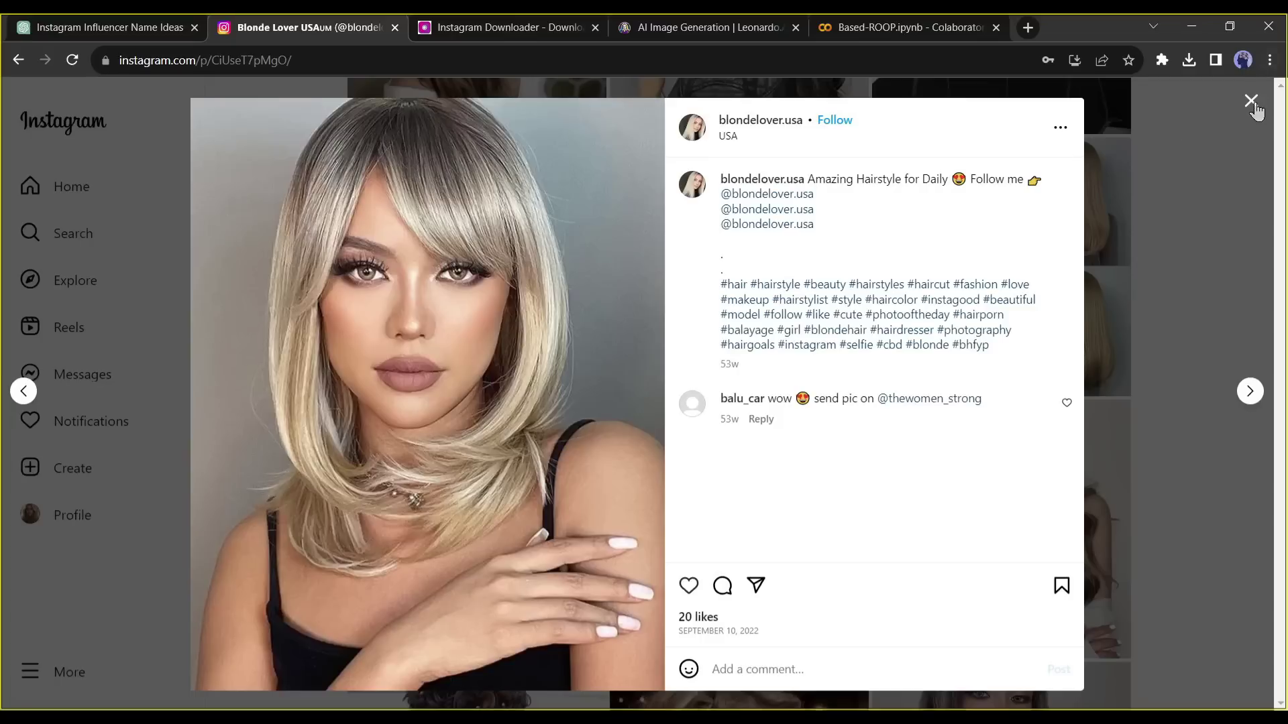
click(1251, 100)
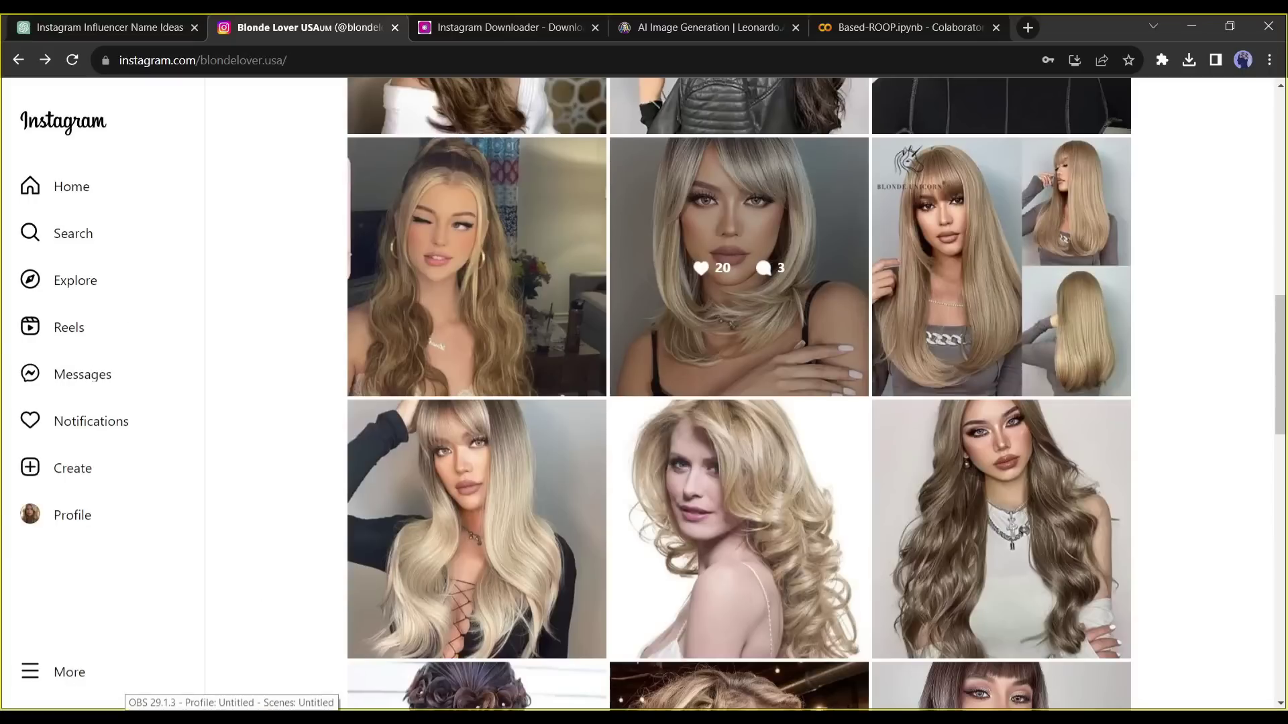